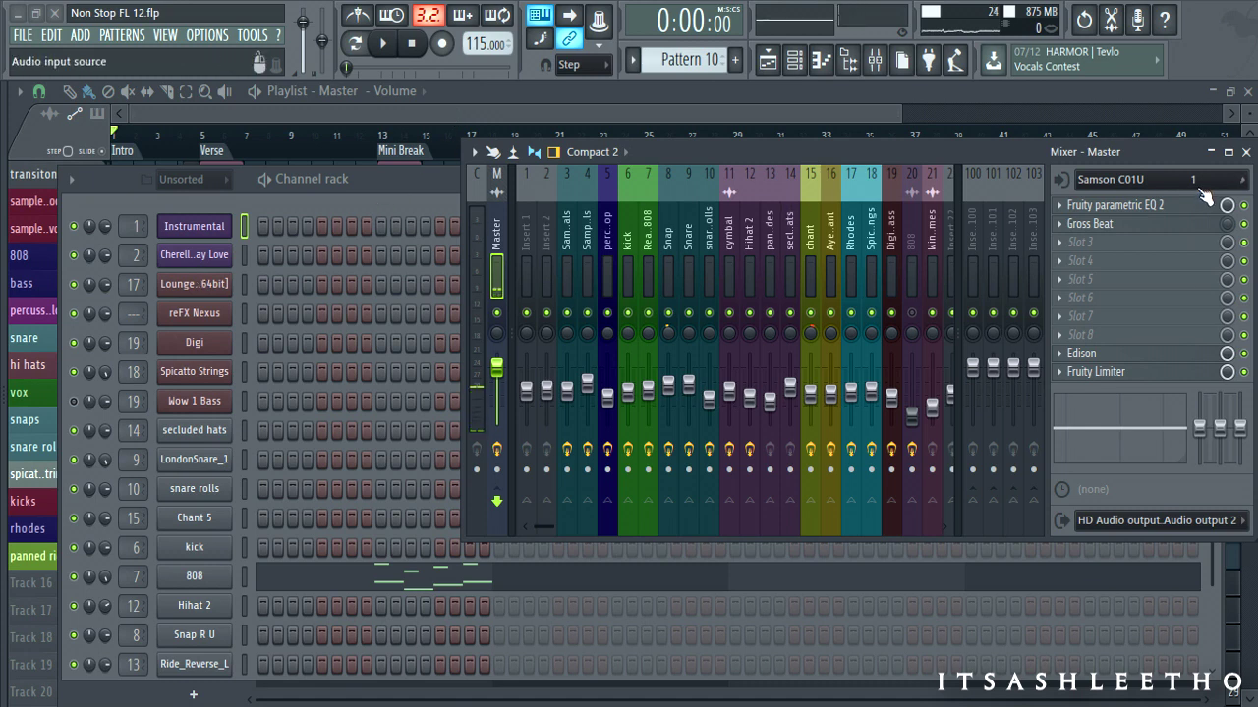
Step: Close the mixer and open the Cherelle 'Saturday Love' sample in Slicex
click(1245, 153)
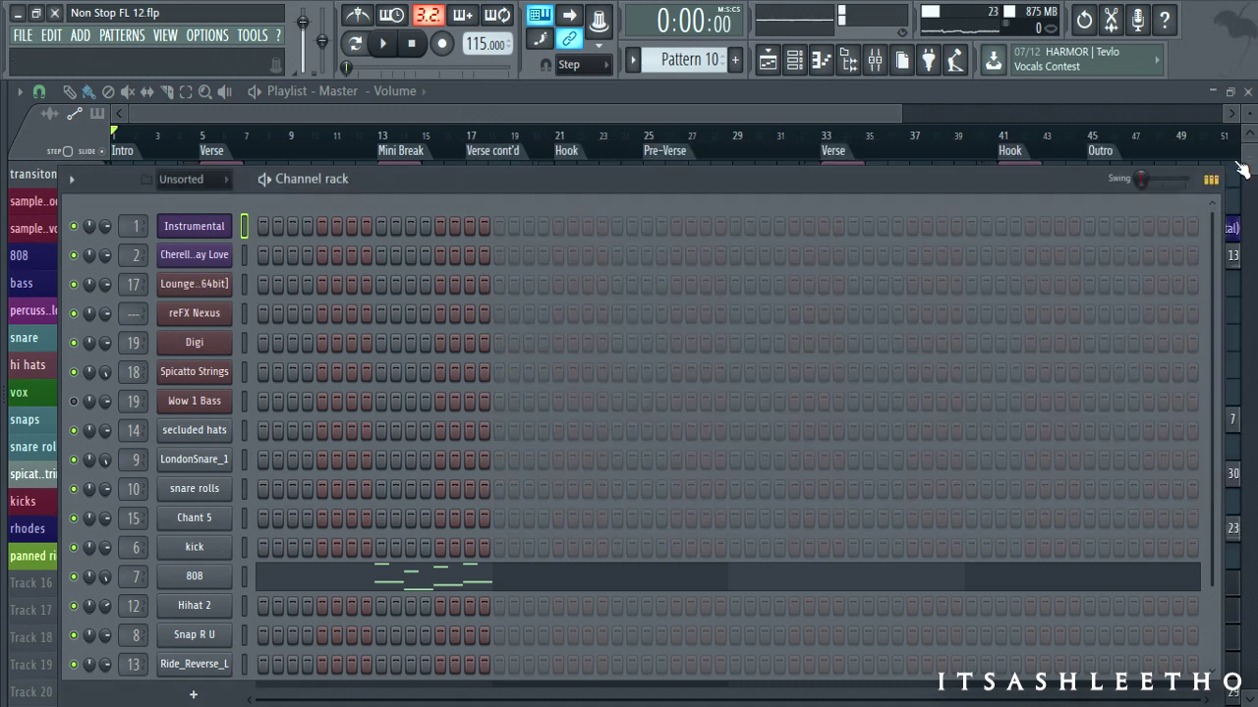
click(168, 261)
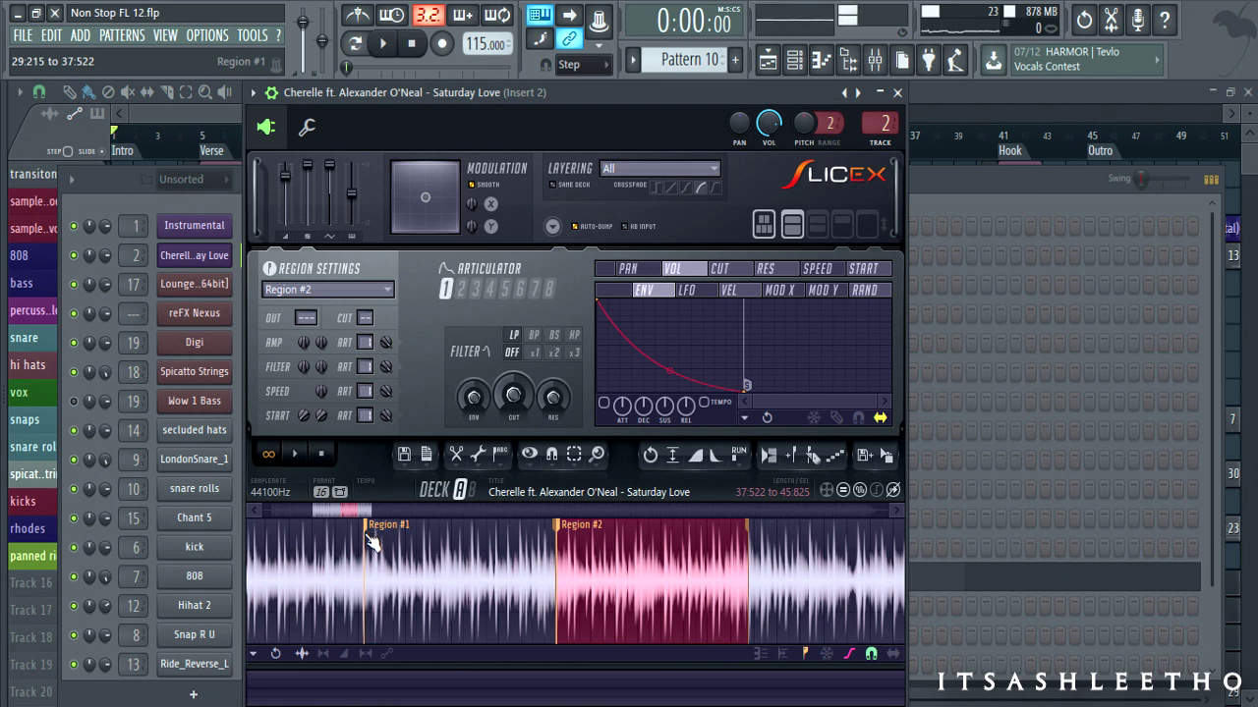
scroll(372, 543, up, 3)
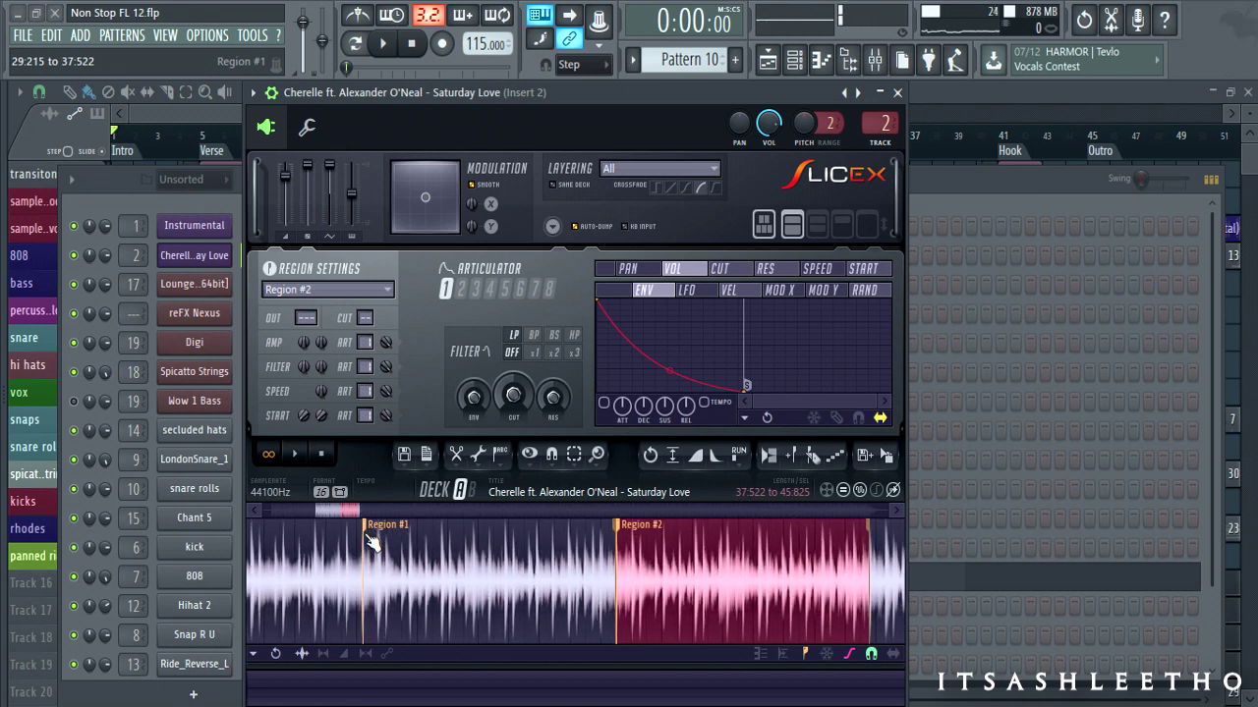
Step: Select and play Region #1, then select and play Region #2
click(371, 537)
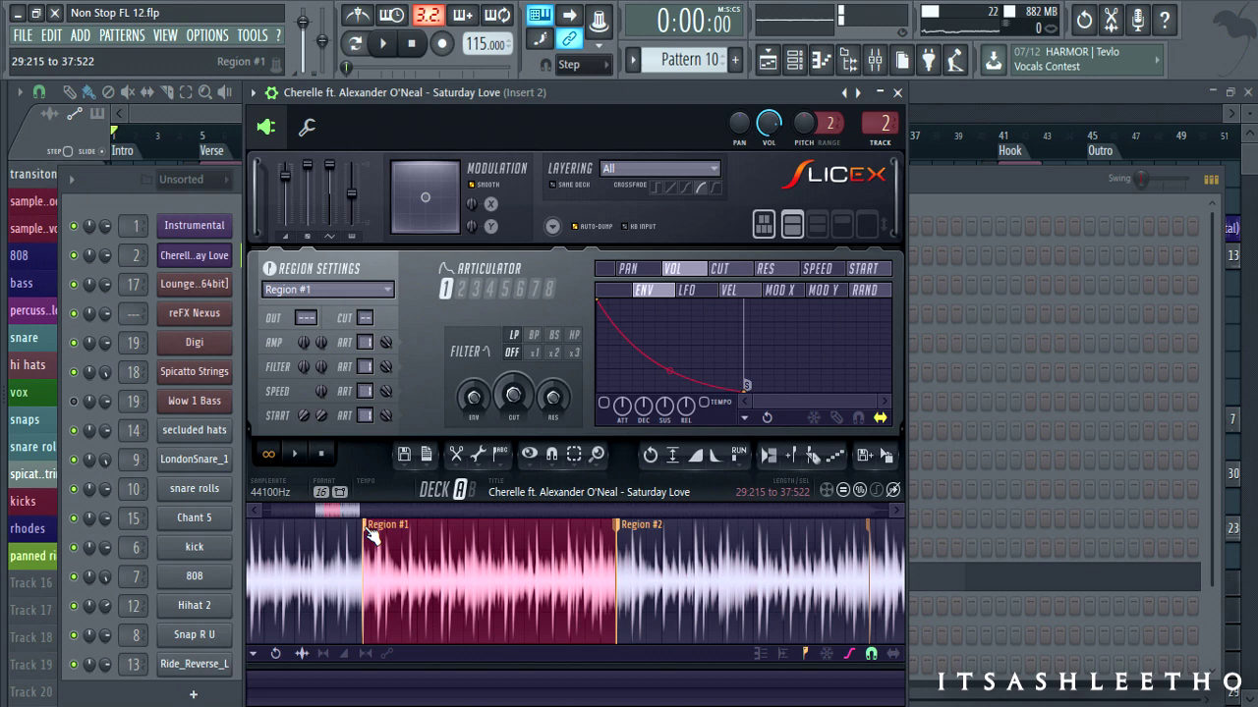
click(300, 458)
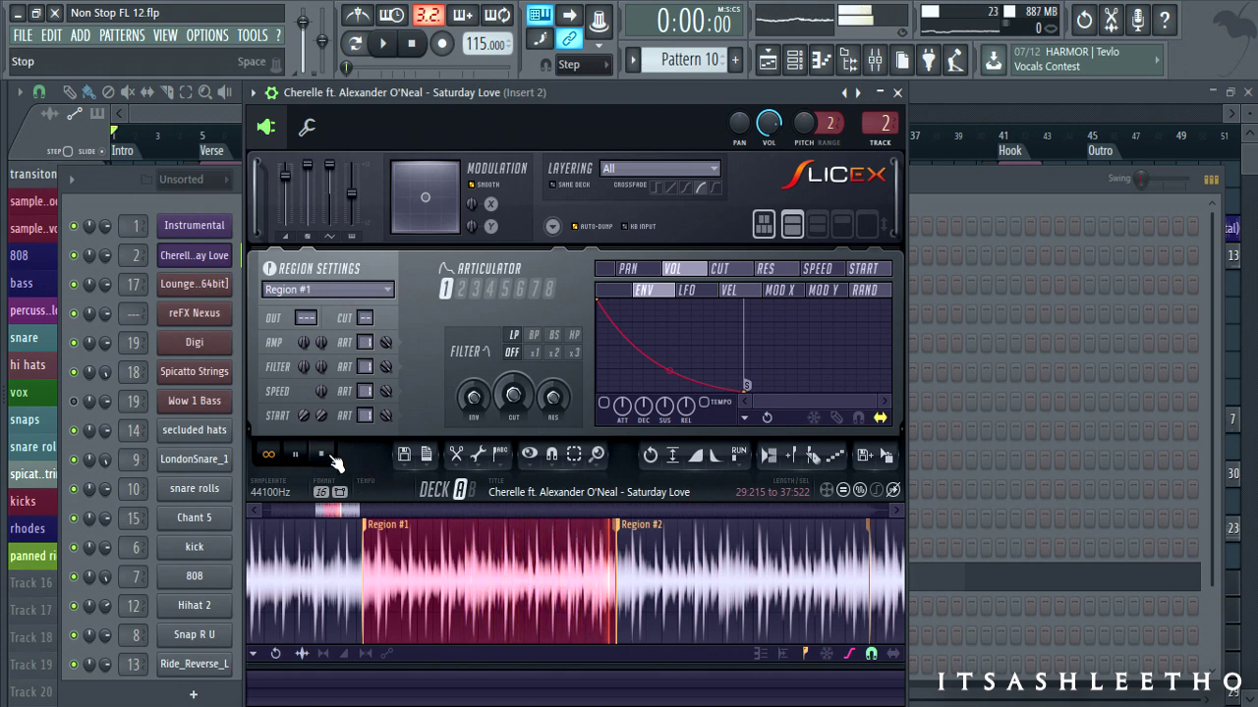
click(622, 538)
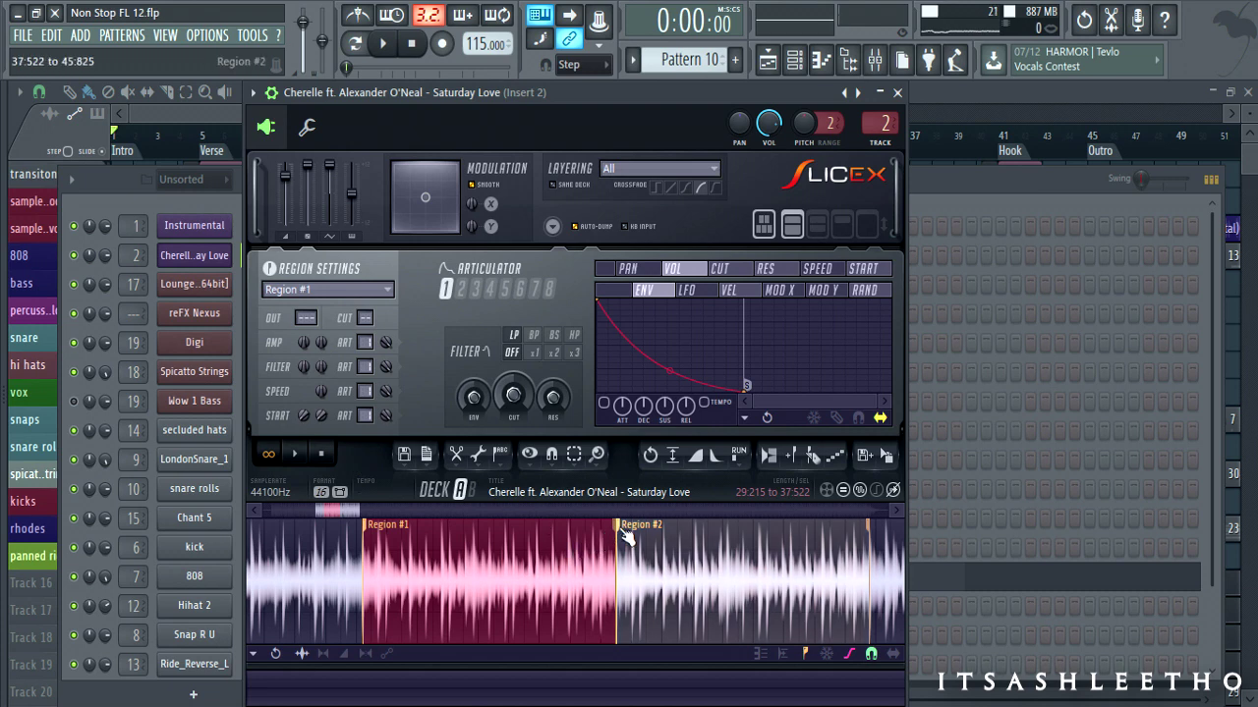
click(297, 455)
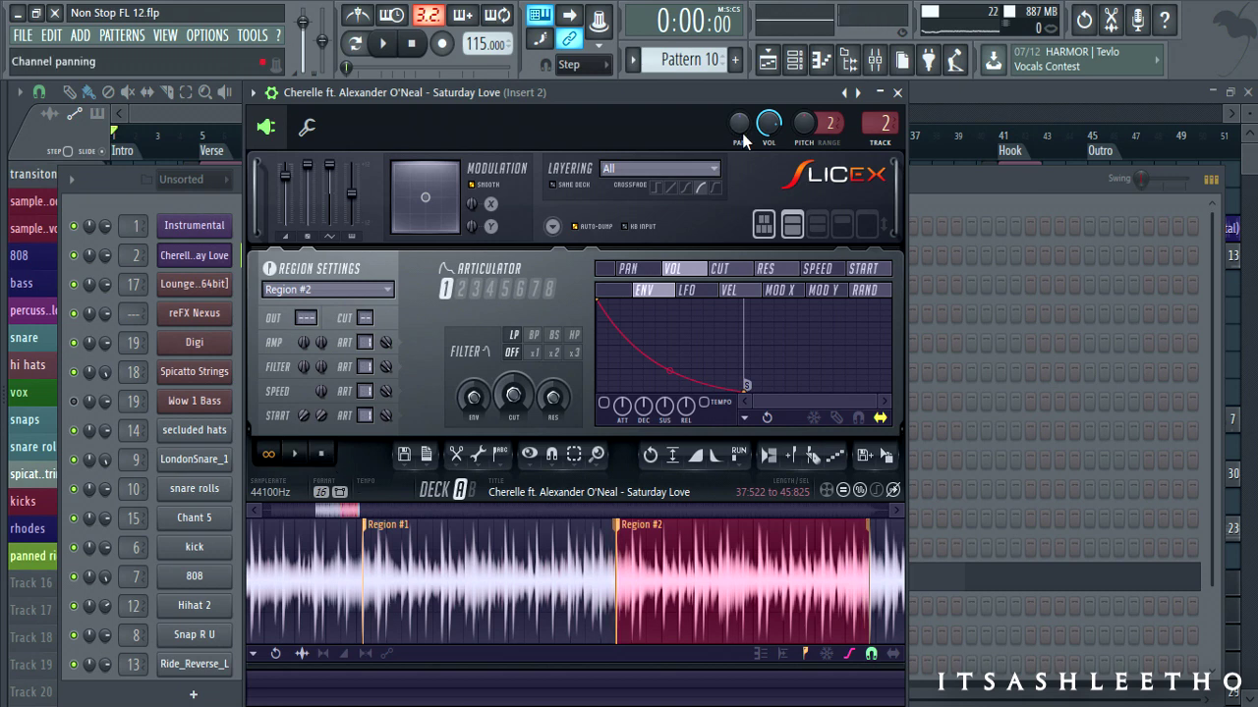
click(895, 92)
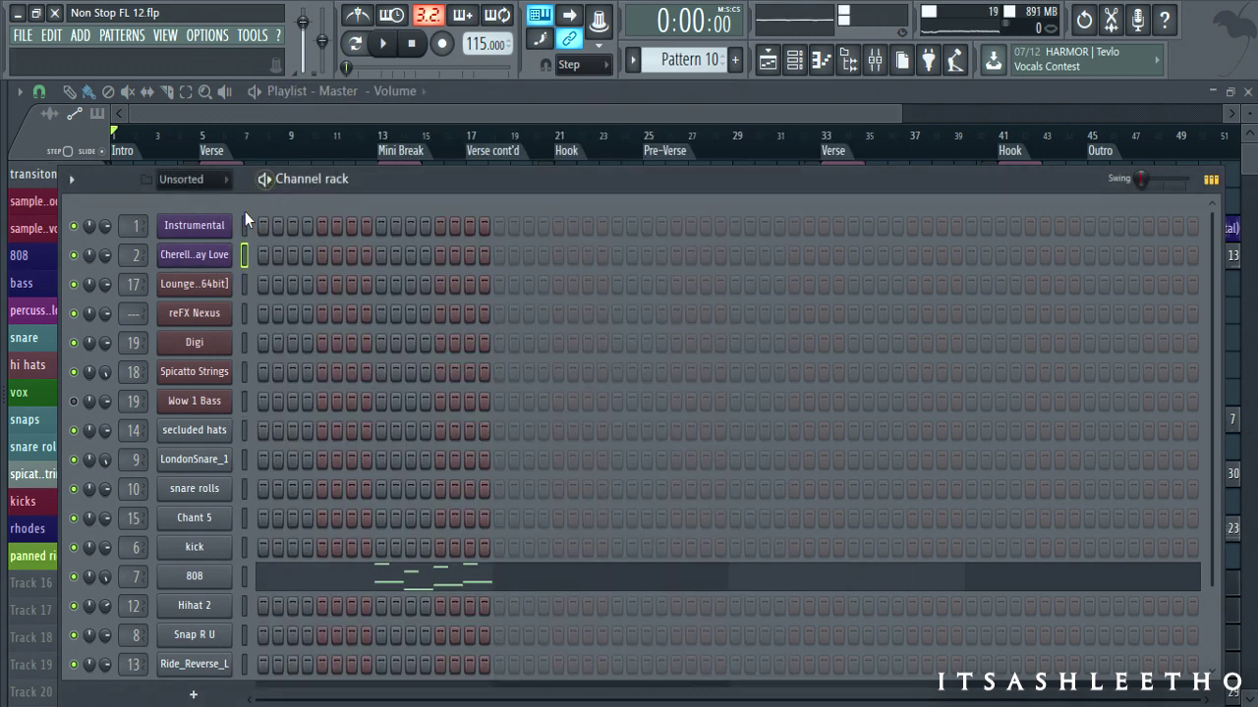
click(197, 226)
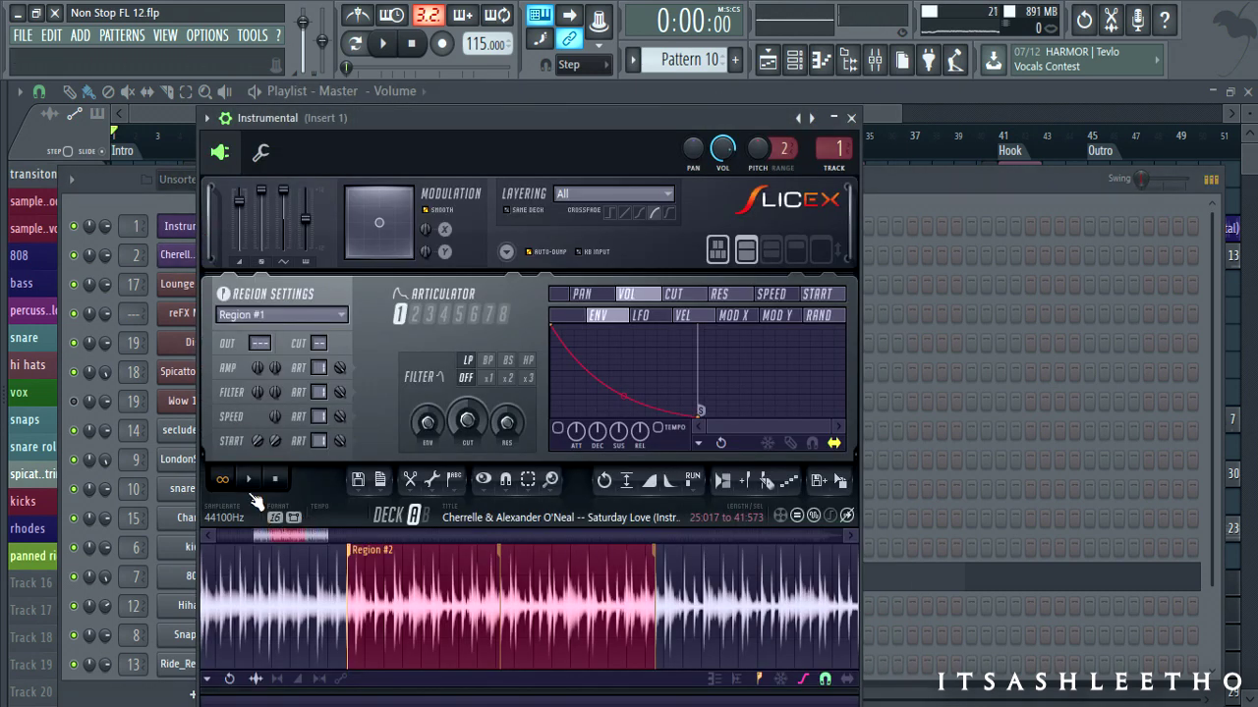
click(250, 484)
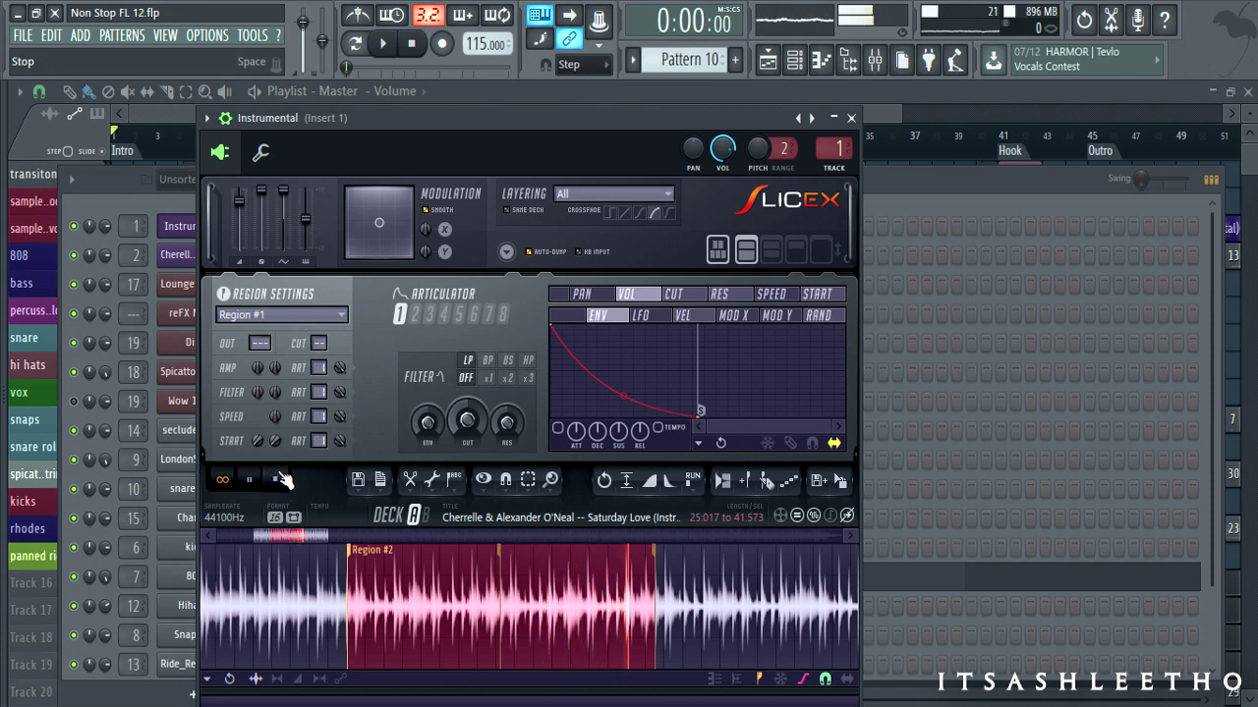
click(281, 480)
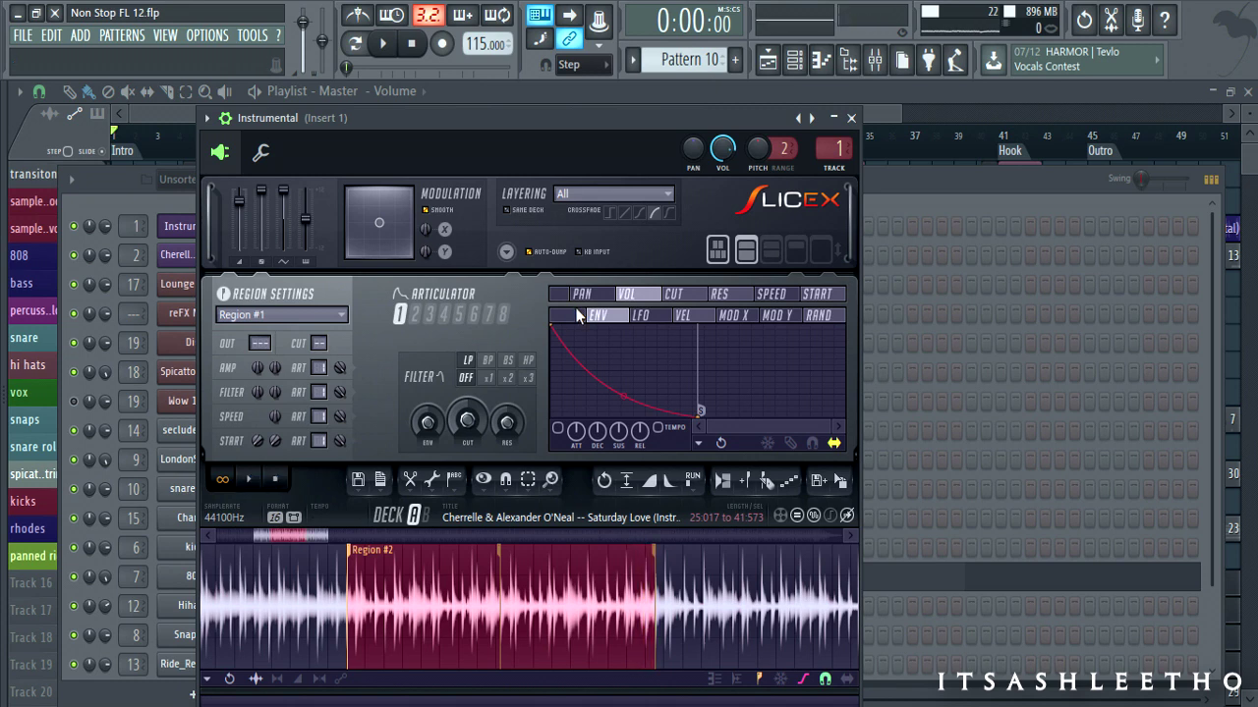
click(851, 118)
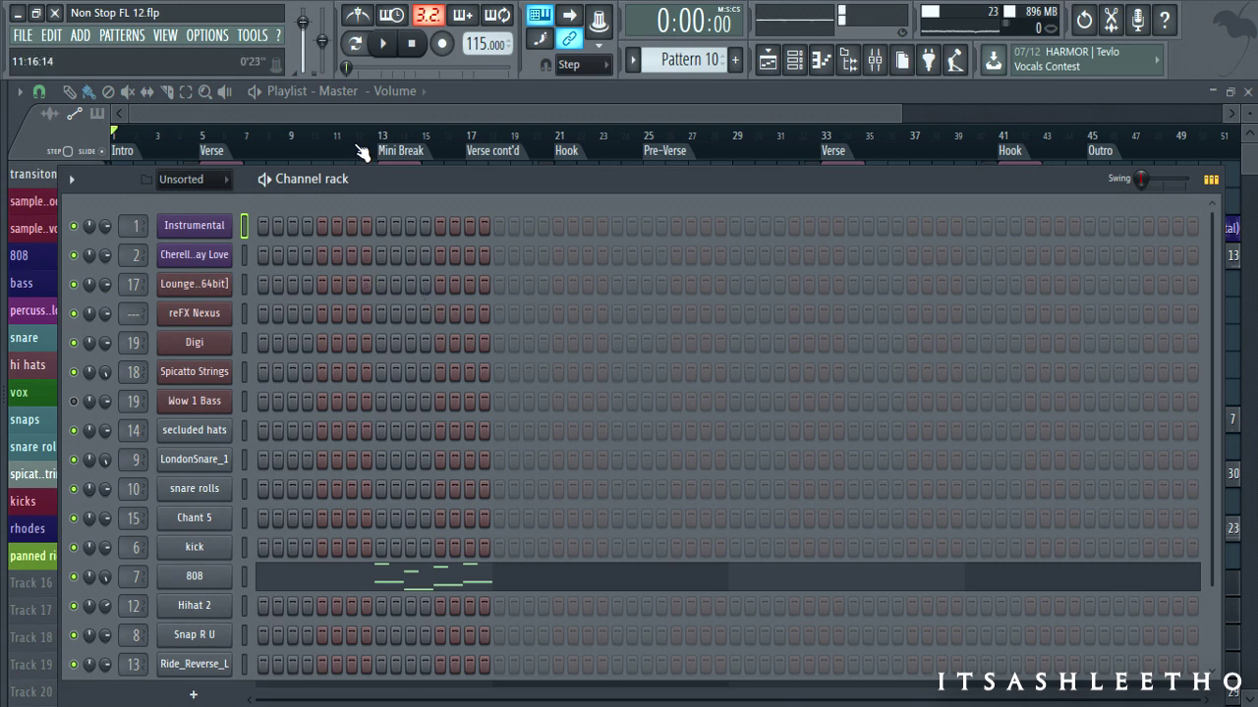
Step: Glance at the Cherelle sample's slices, then zoom the playlist to bar 1
click(363, 112)
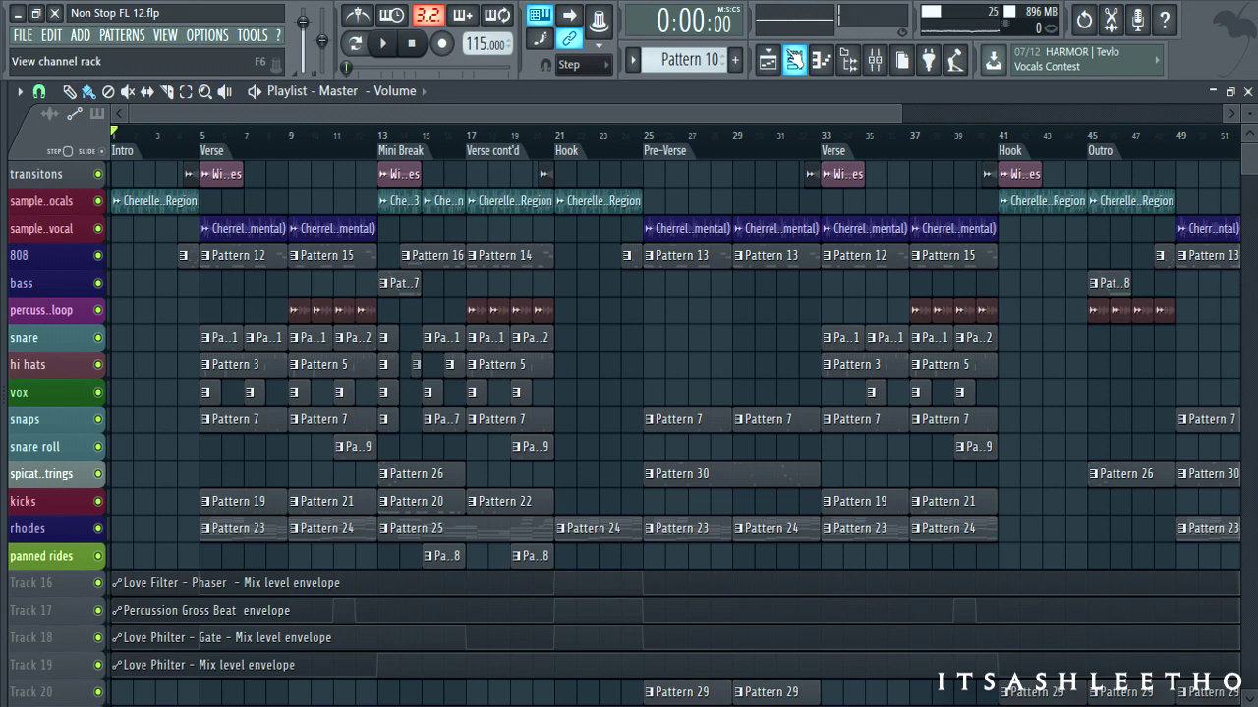
click(794, 60)
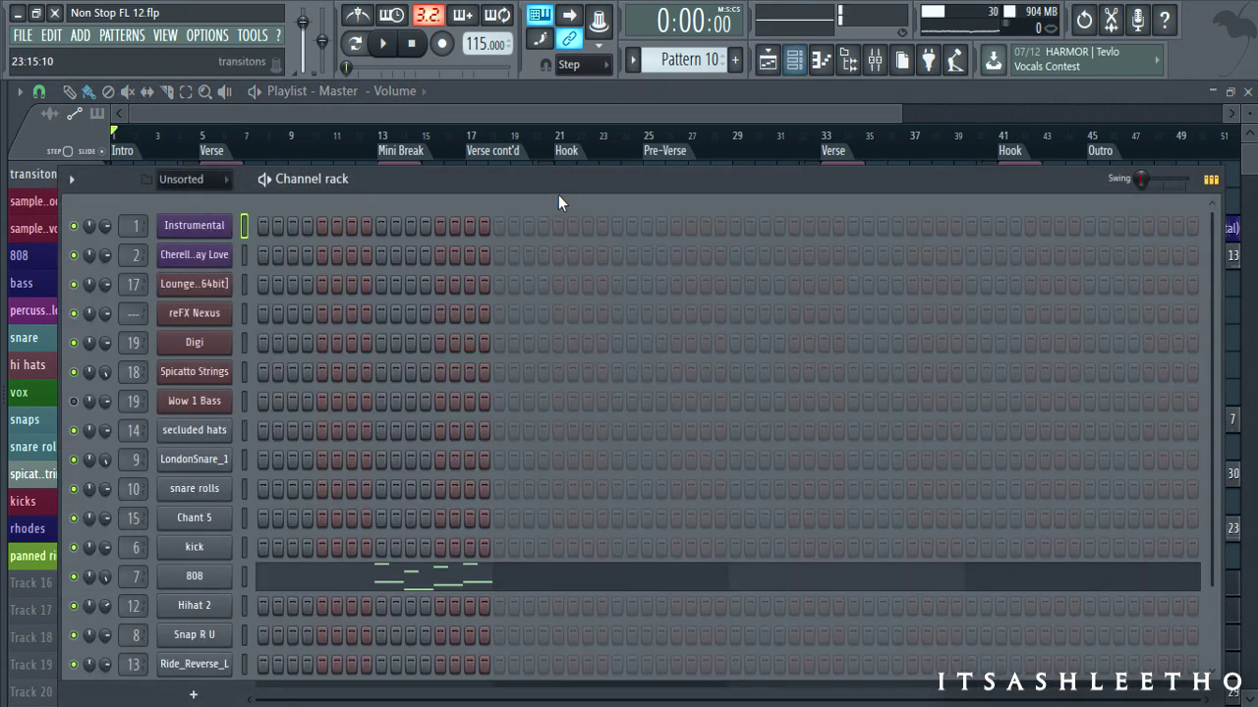
click(216, 258)
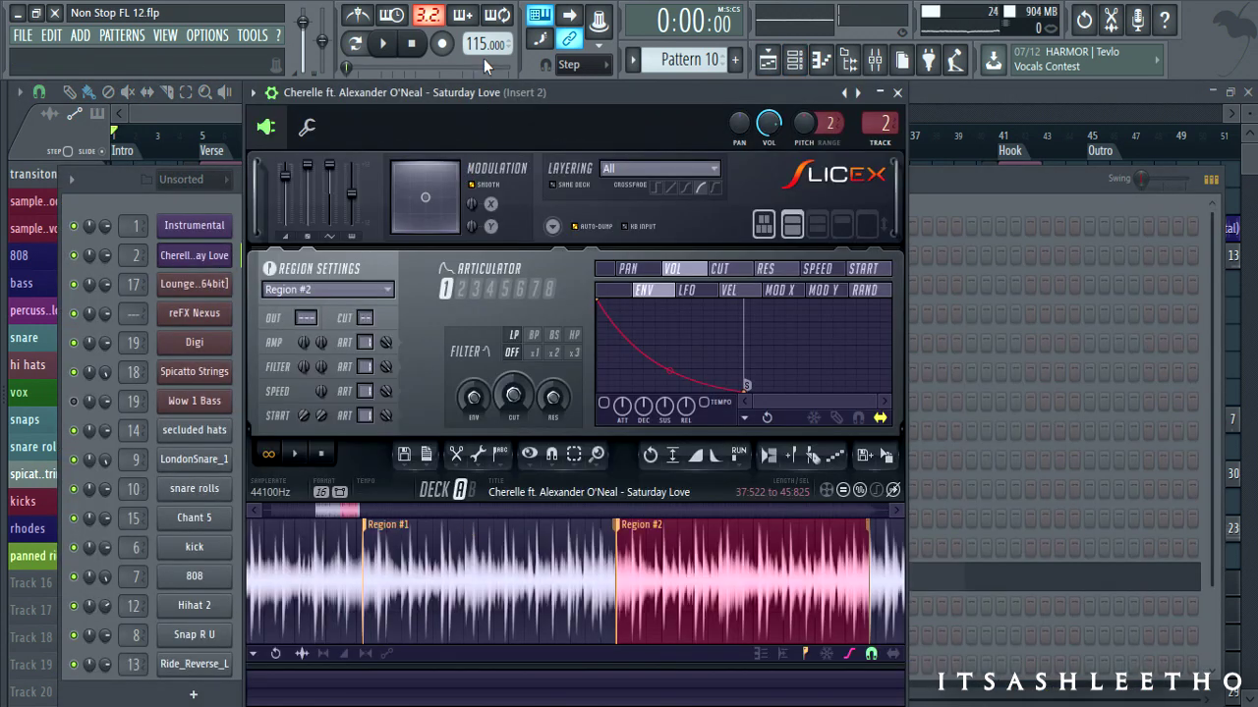
click(897, 92)
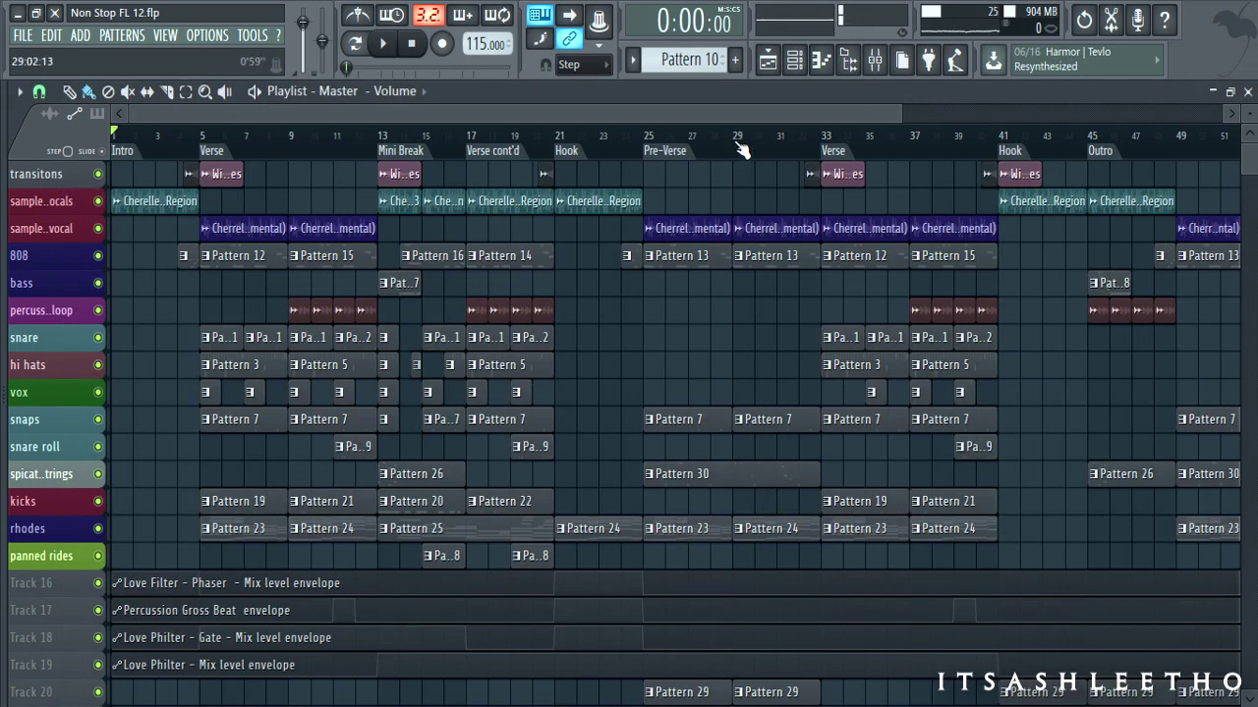
scroll(448, 120, up, 3)
drag(448, 117, 118, 134)
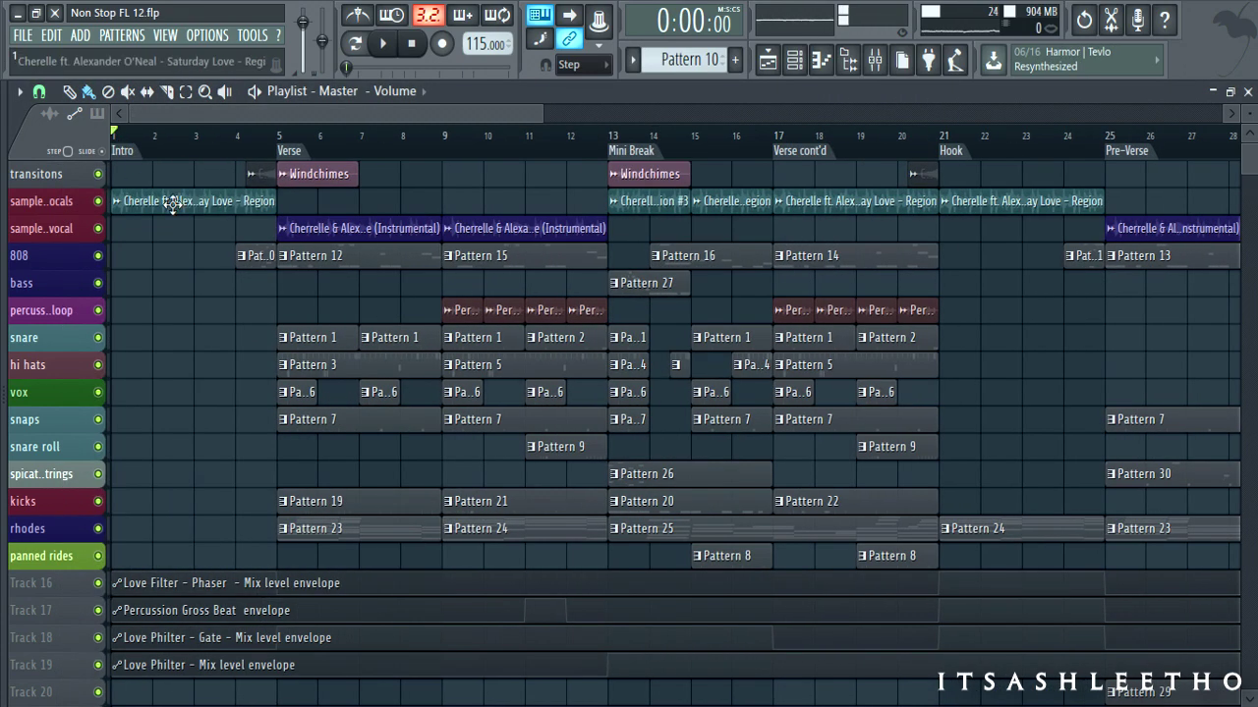
Step: Set the channel rack filter to show only Audio channels
click(820, 60)
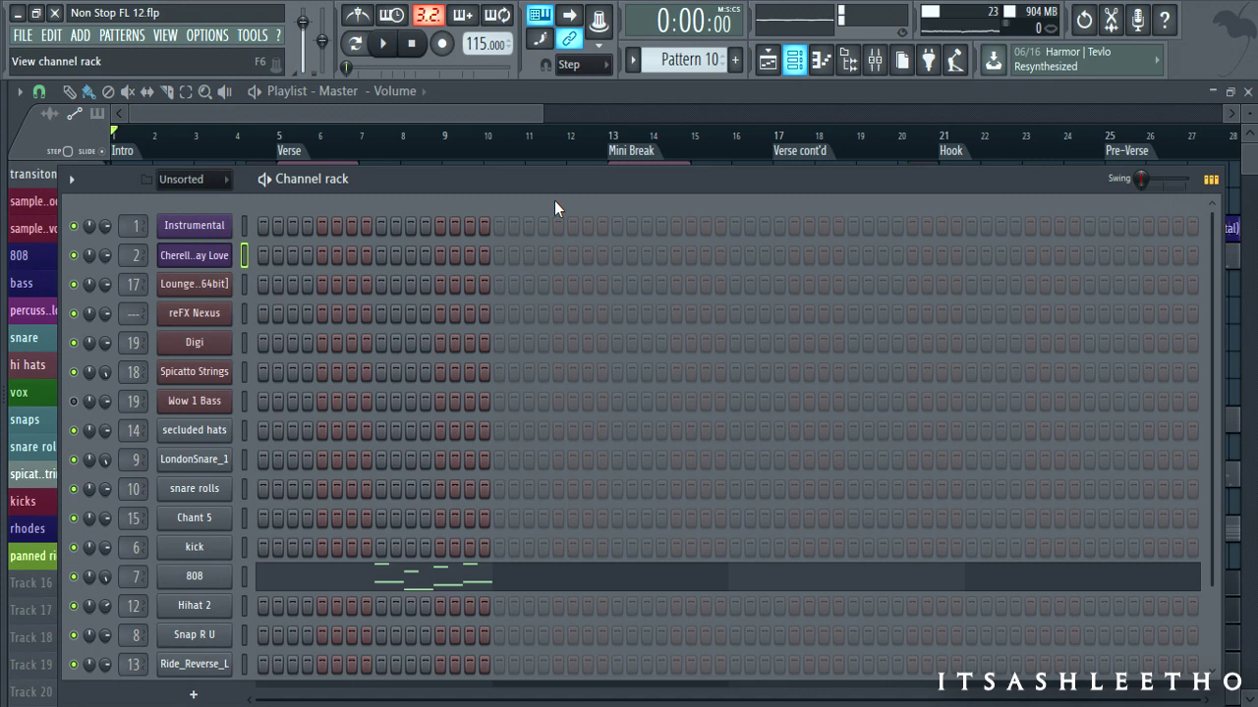
click(182, 179)
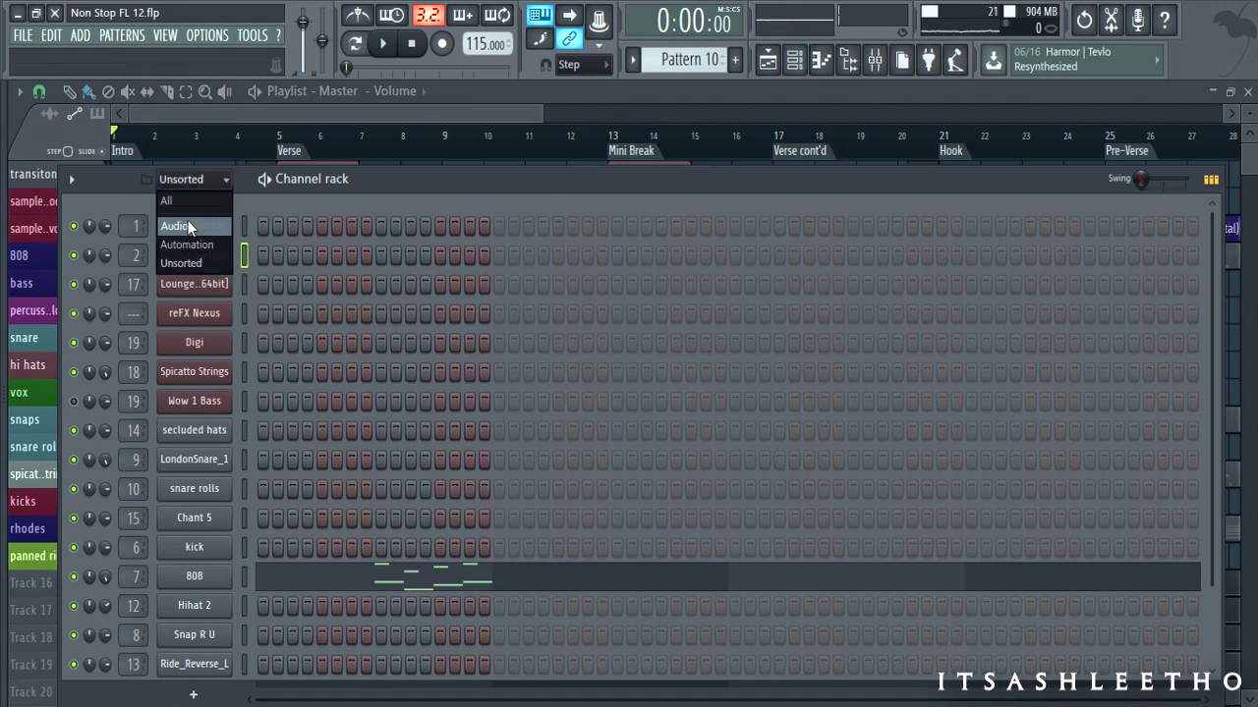
click(175, 225)
Step: Open the Cherelle region sample's settings and inspect the TIME knob's stretch options without changing them
click(193, 255)
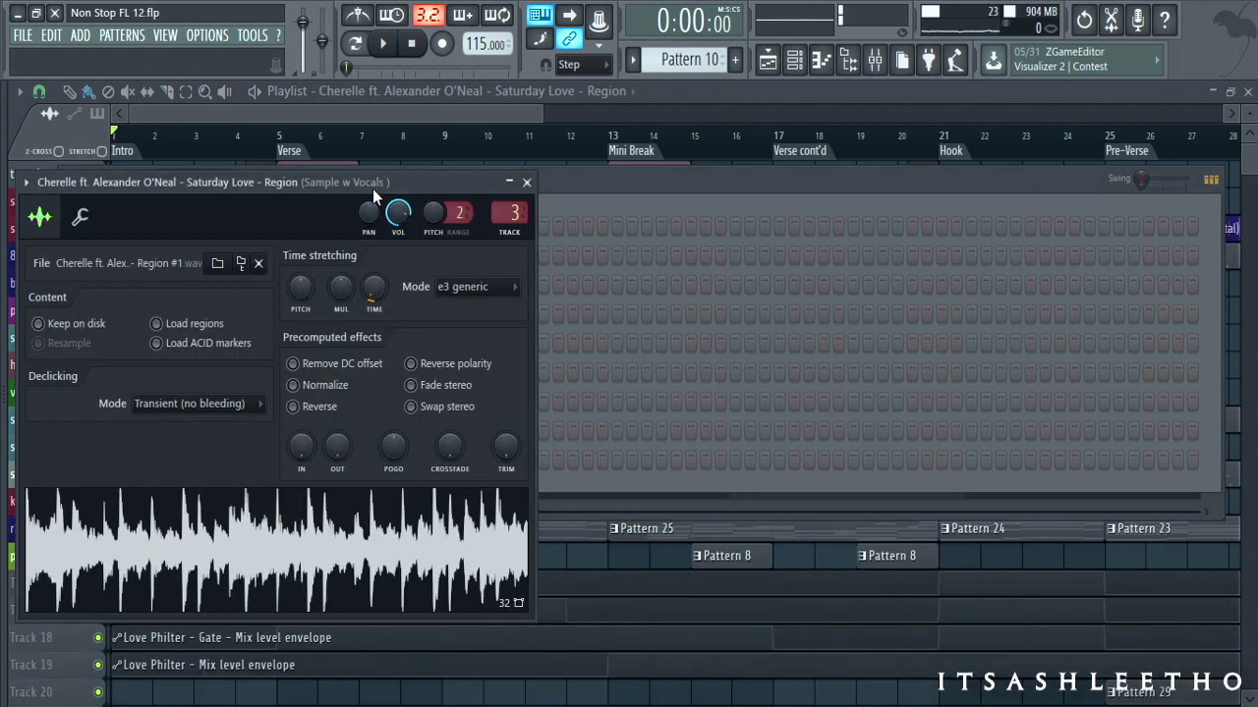
drag(372, 189, 529, 187)
right_click(531, 291)
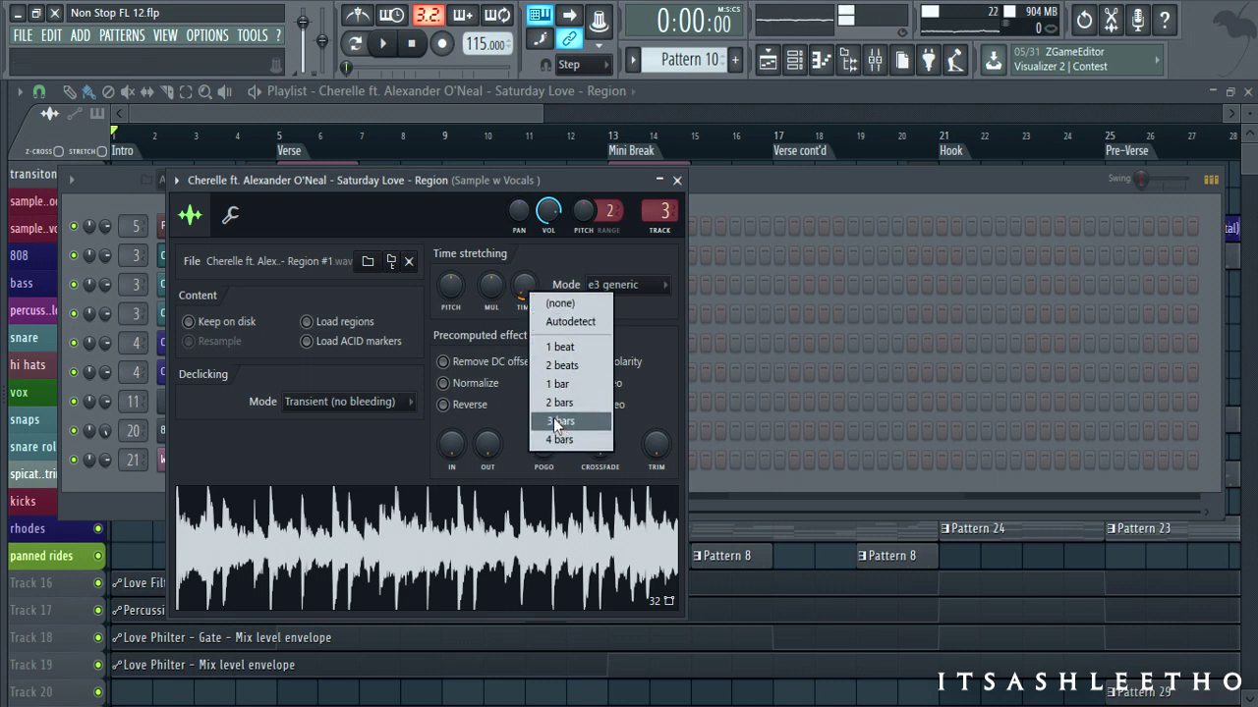
click(552, 184)
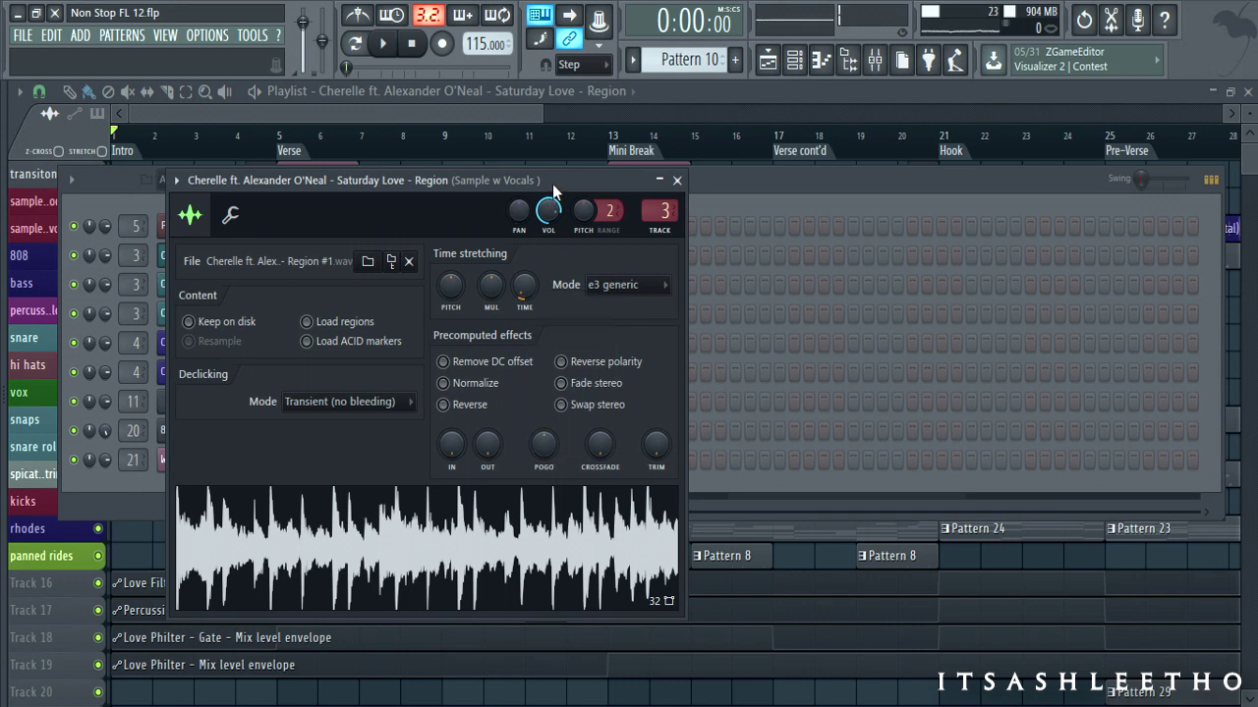
Step: Zoom into the playlist and mark bars 1 to 5 on the timeline ruler
click(684, 96)
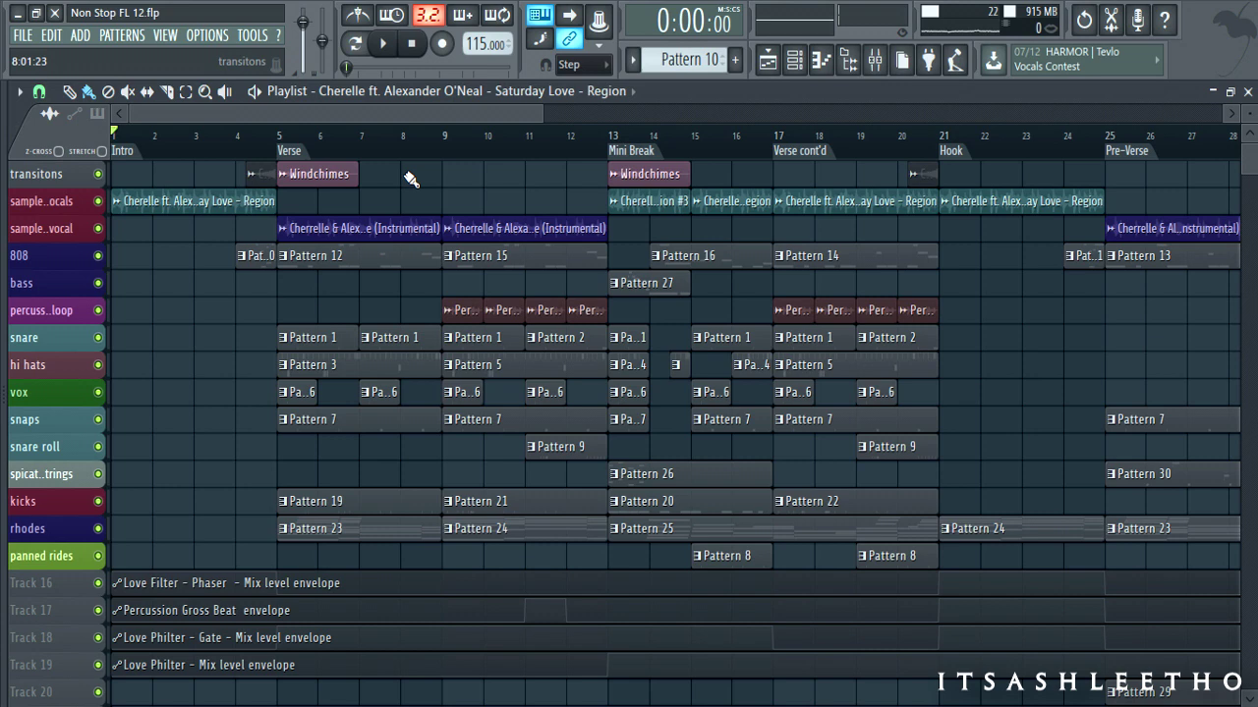
scroll(394, 136, up, 1)
scroll(394, 136, up, 2)
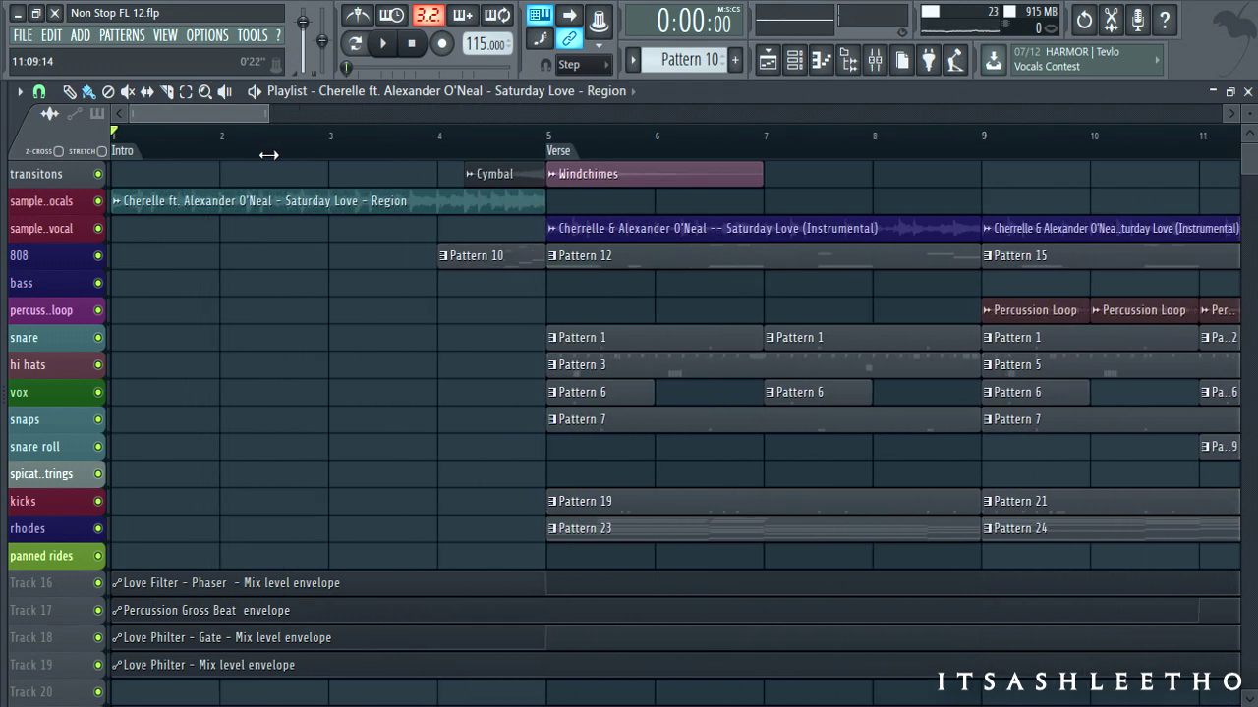
drag(665, 141, 116, 142)
scroll(520, 283, down, 4)
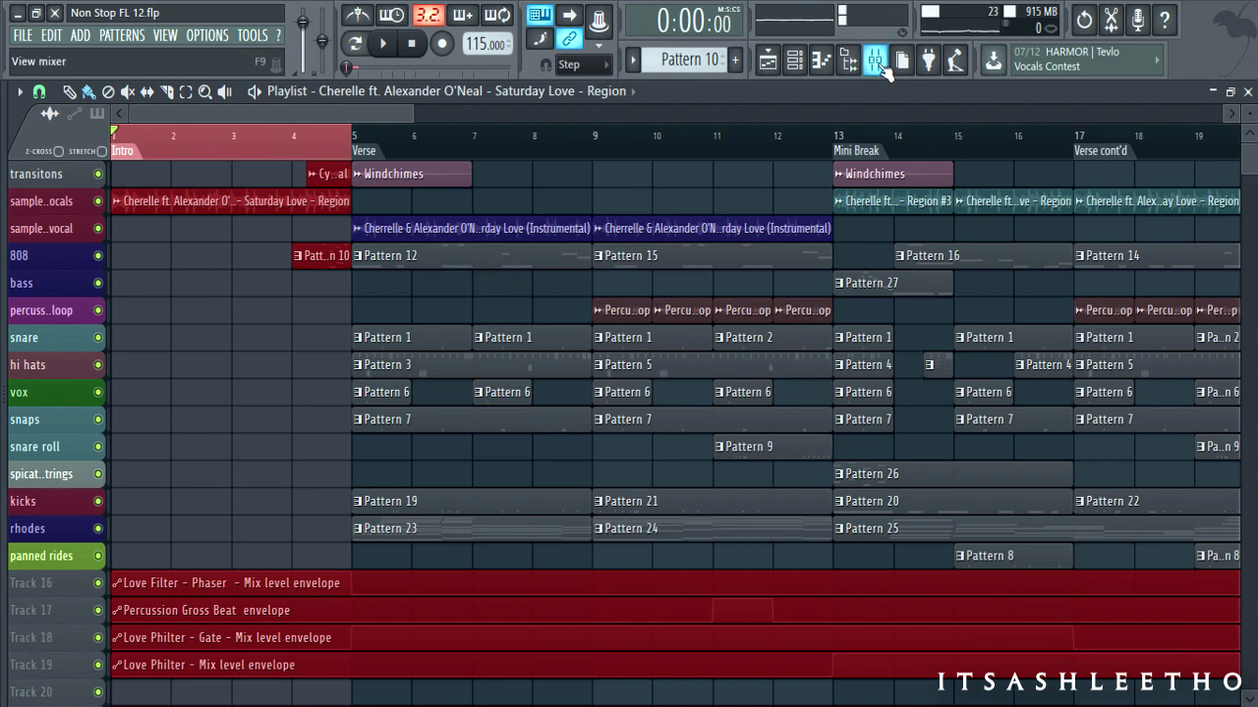
Step: Open the Love Filter - Phaser and Fruity Love Philter windows on the Sample w Vocals track
click(874, 61)
click(587, 246)
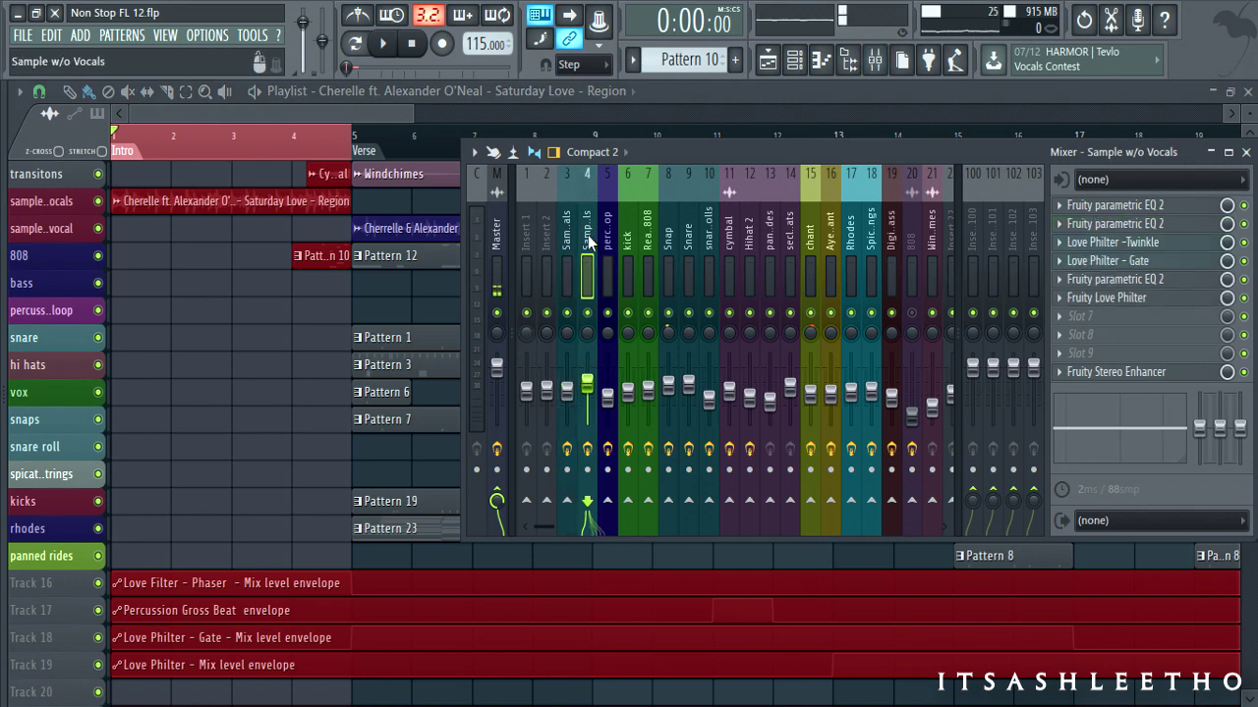
click(569, 235)
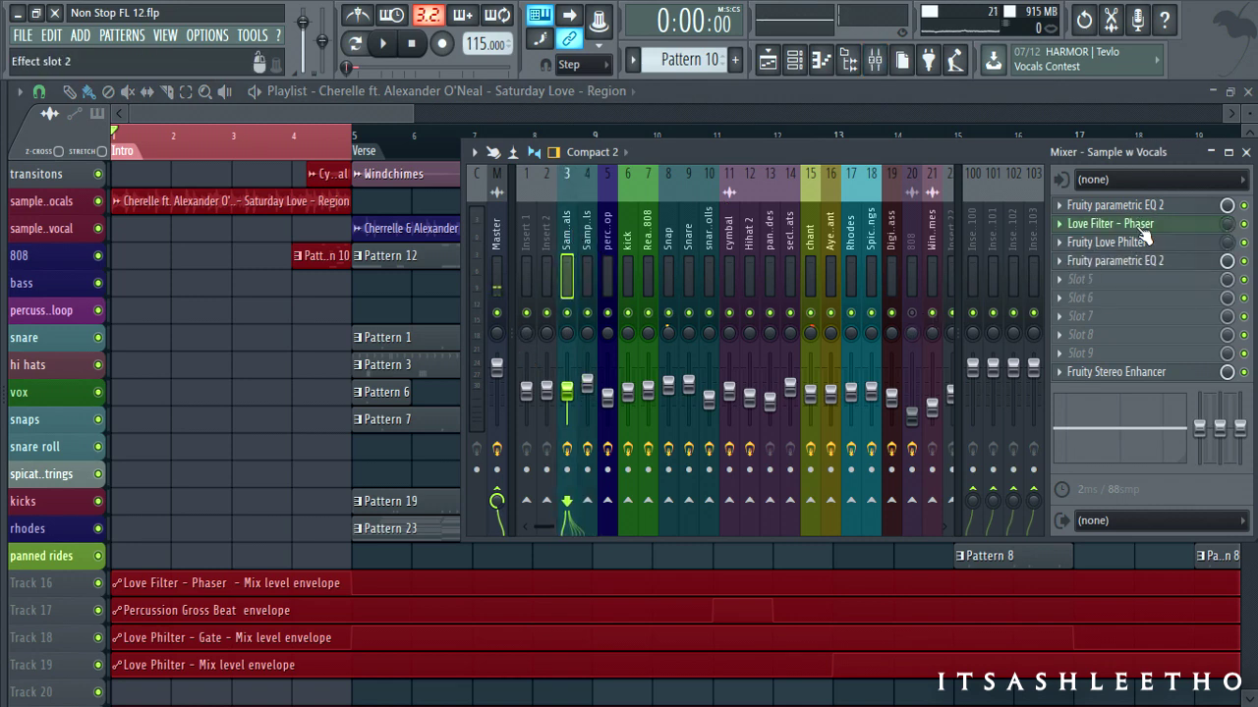
click(1110, 223)
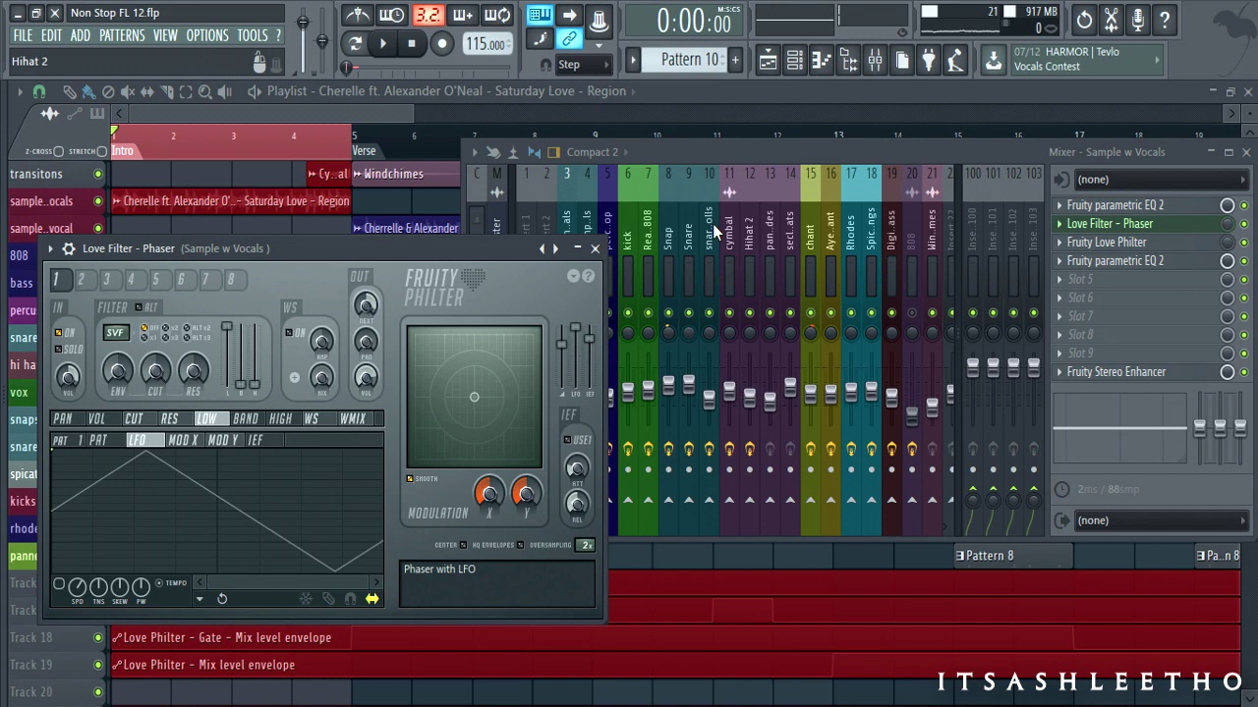
click(1125, 245)
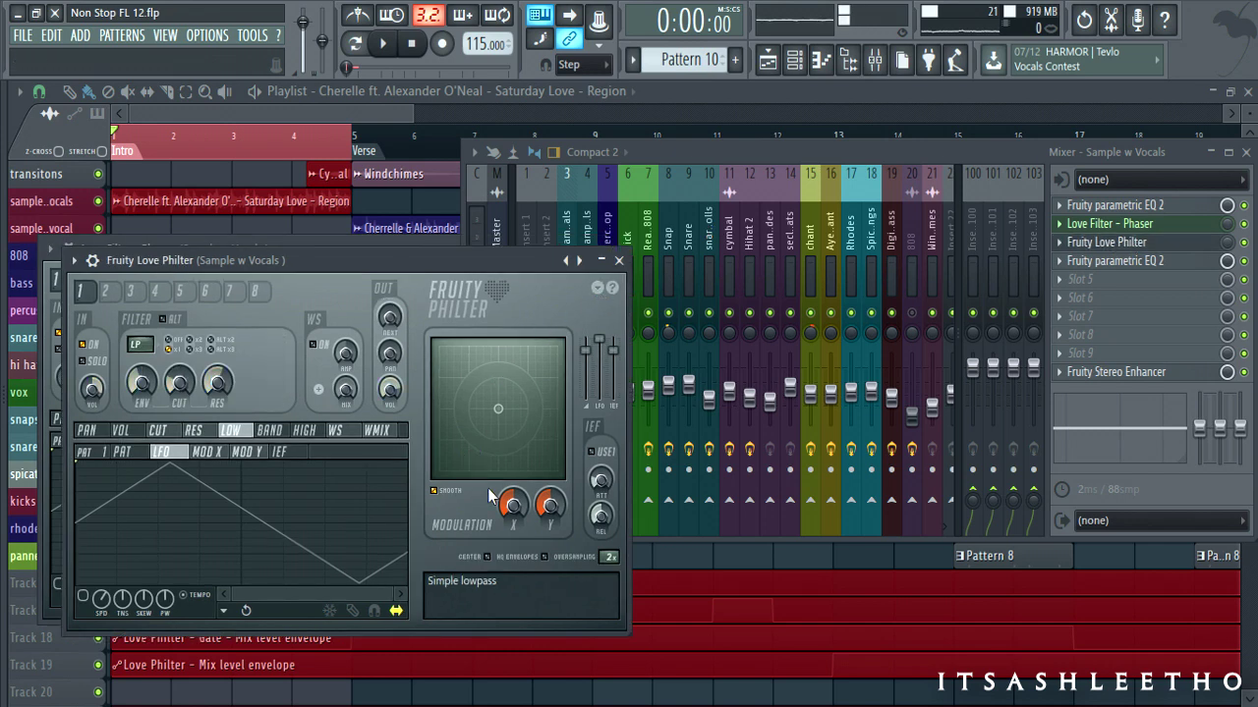
Step: Close both Love Philter windows and open Fruity parametric EQ 2 on that track
click(619, 260)
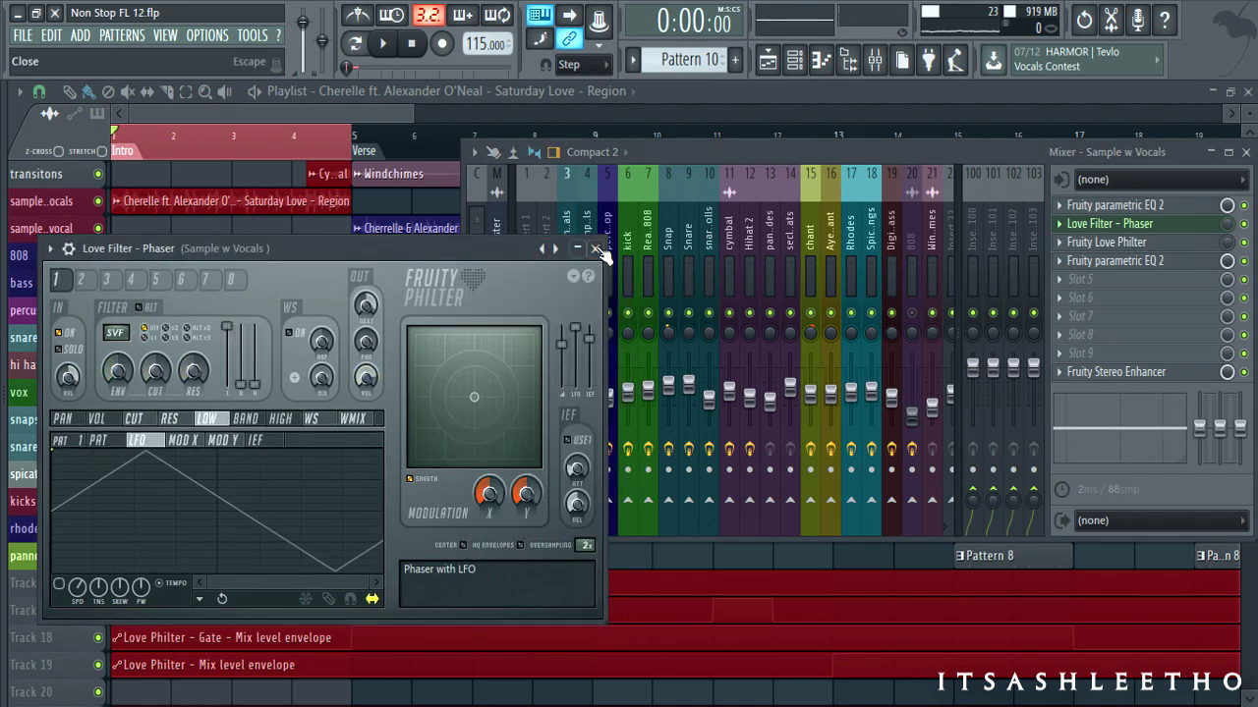
click(595, 248)
click(1115, 204)
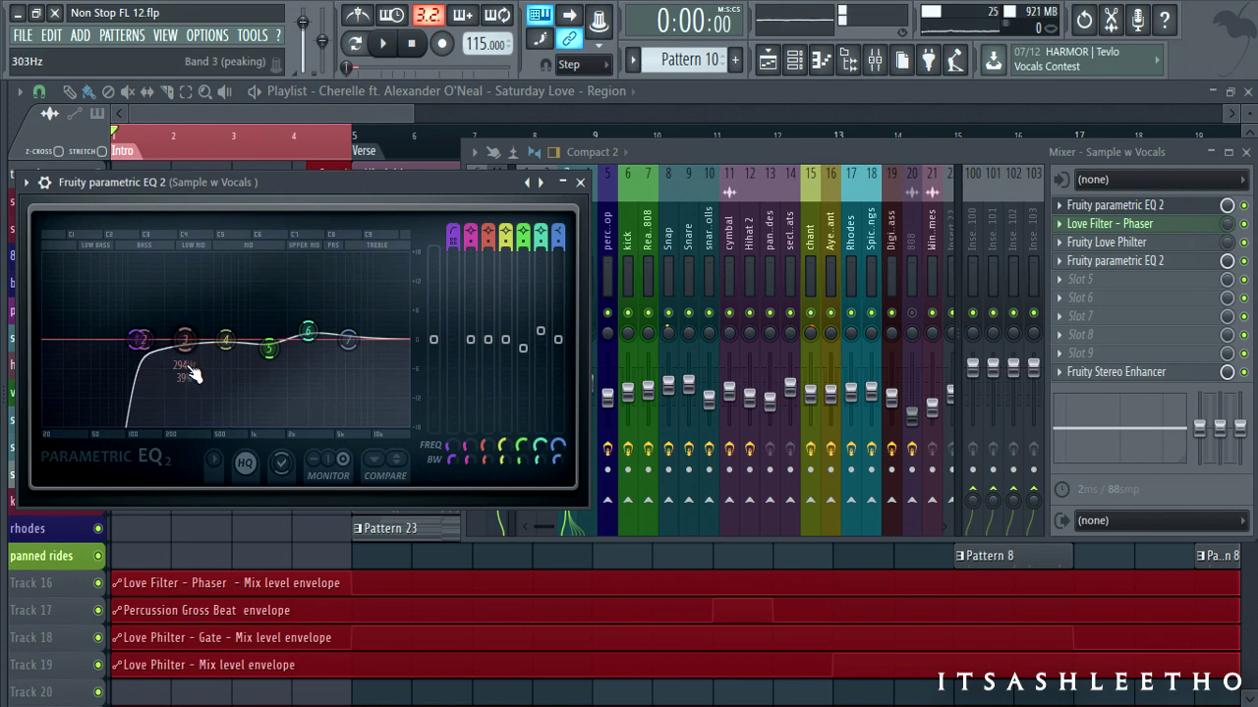
Step: Close the EQ and mixer, mute the 808 track, and play then stop the arrangement
click(579, 182)
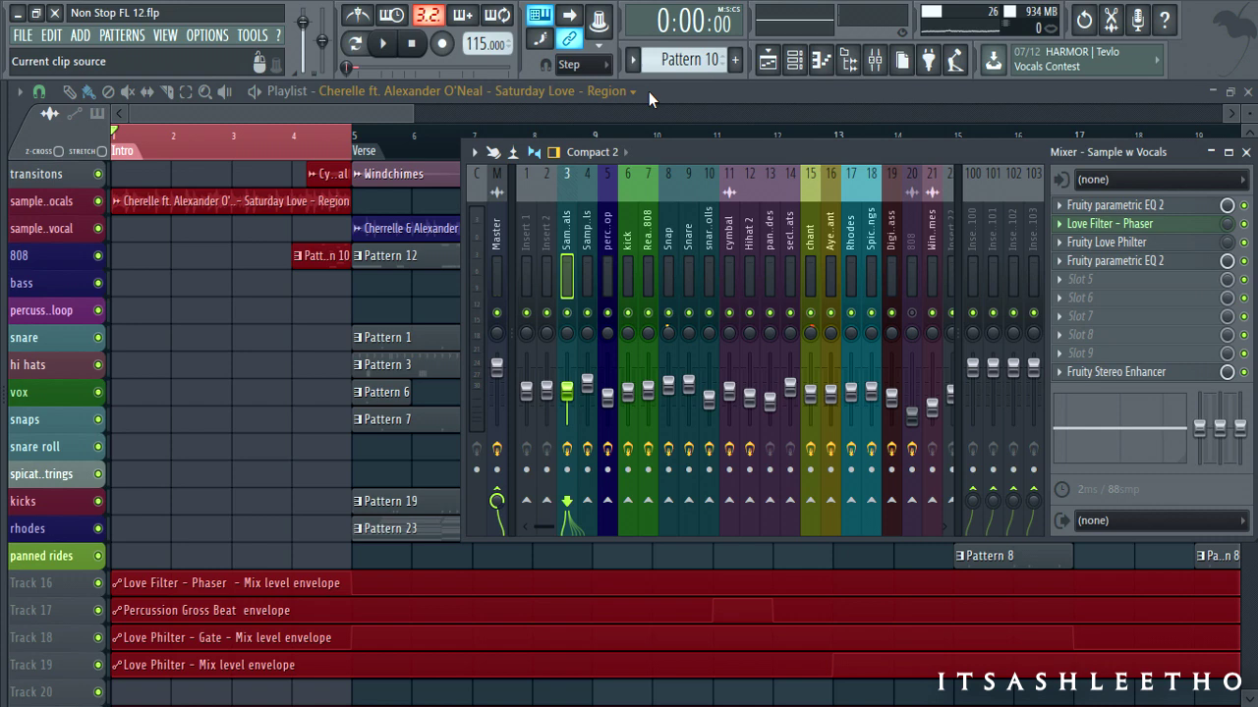
click(649, 92)
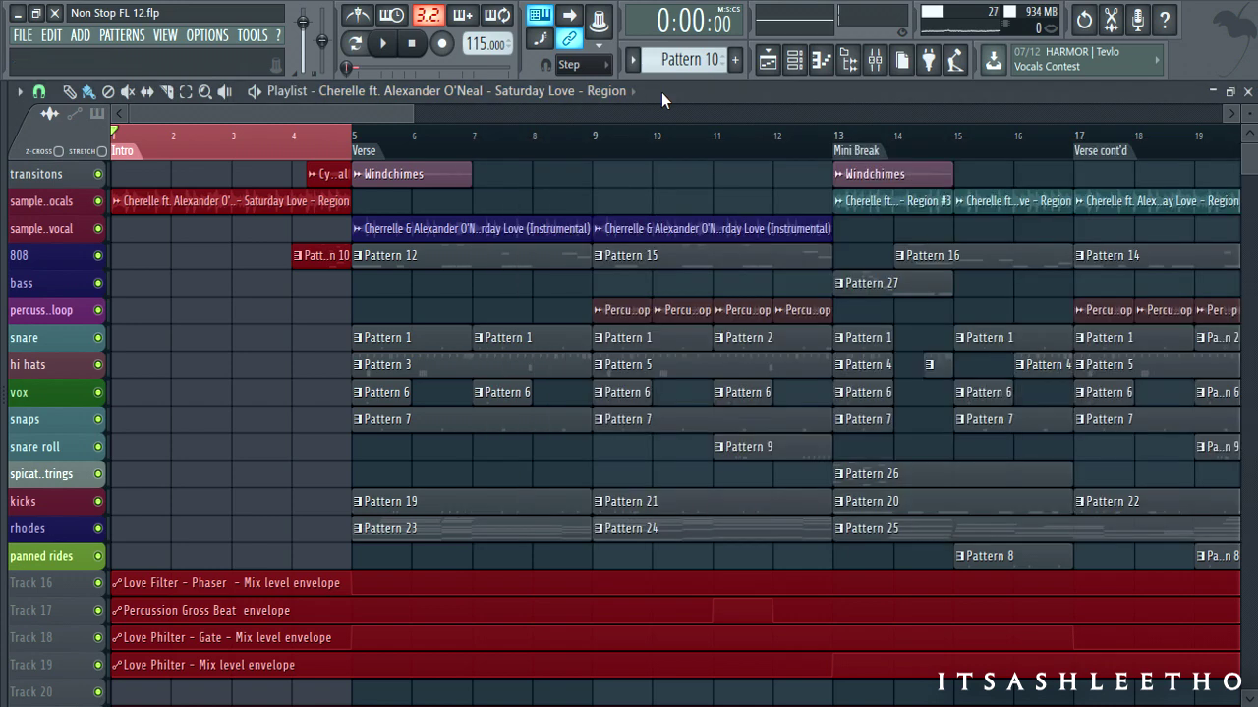
click(99, 256)
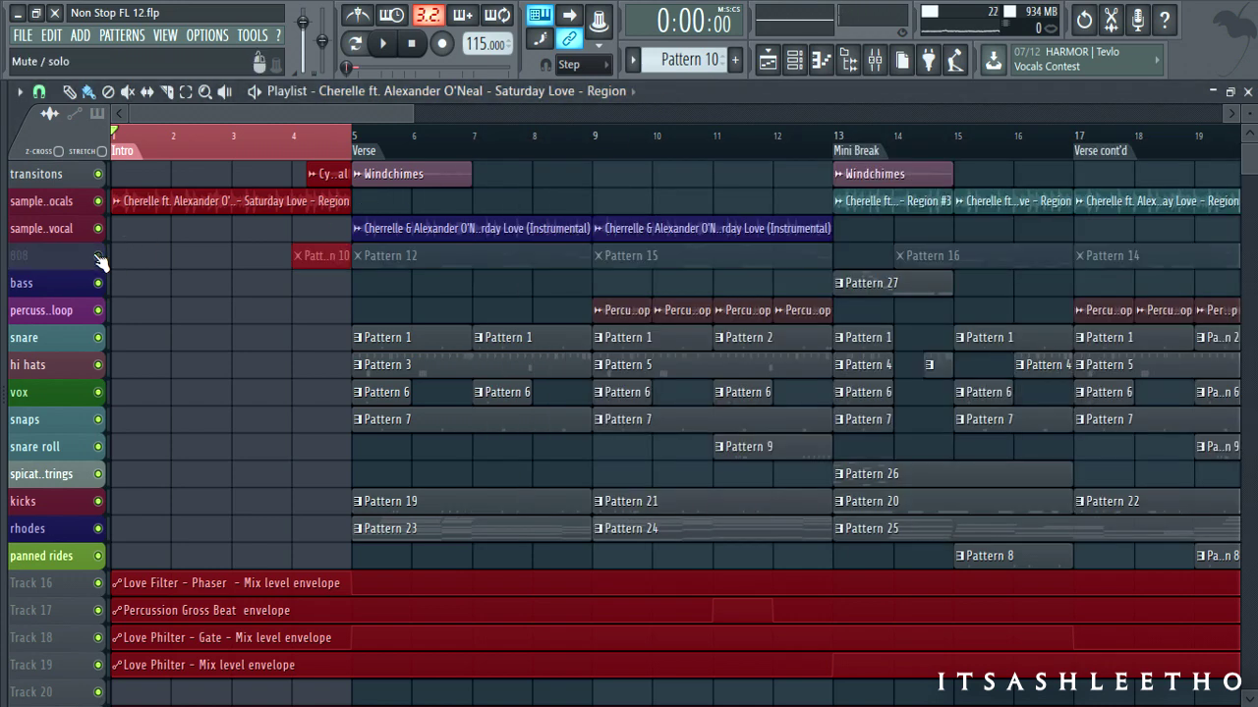
scroll(291, 292, down, 2)
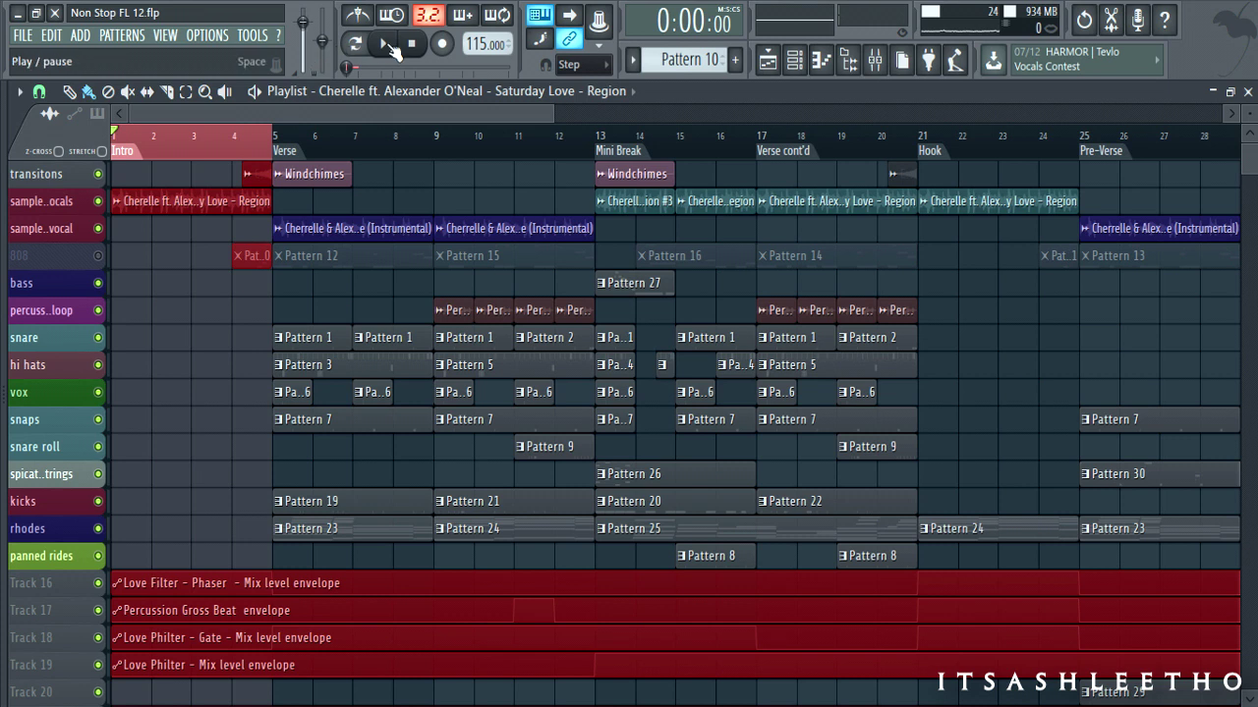
key(space)
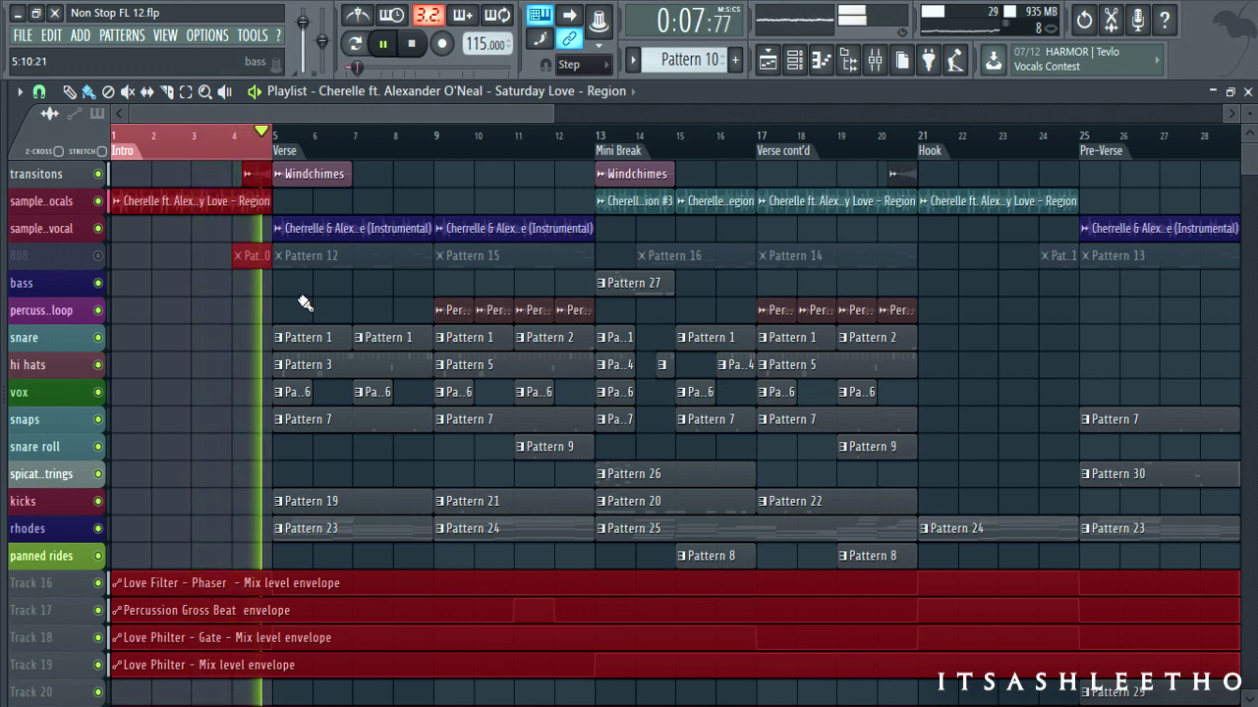
key(space)
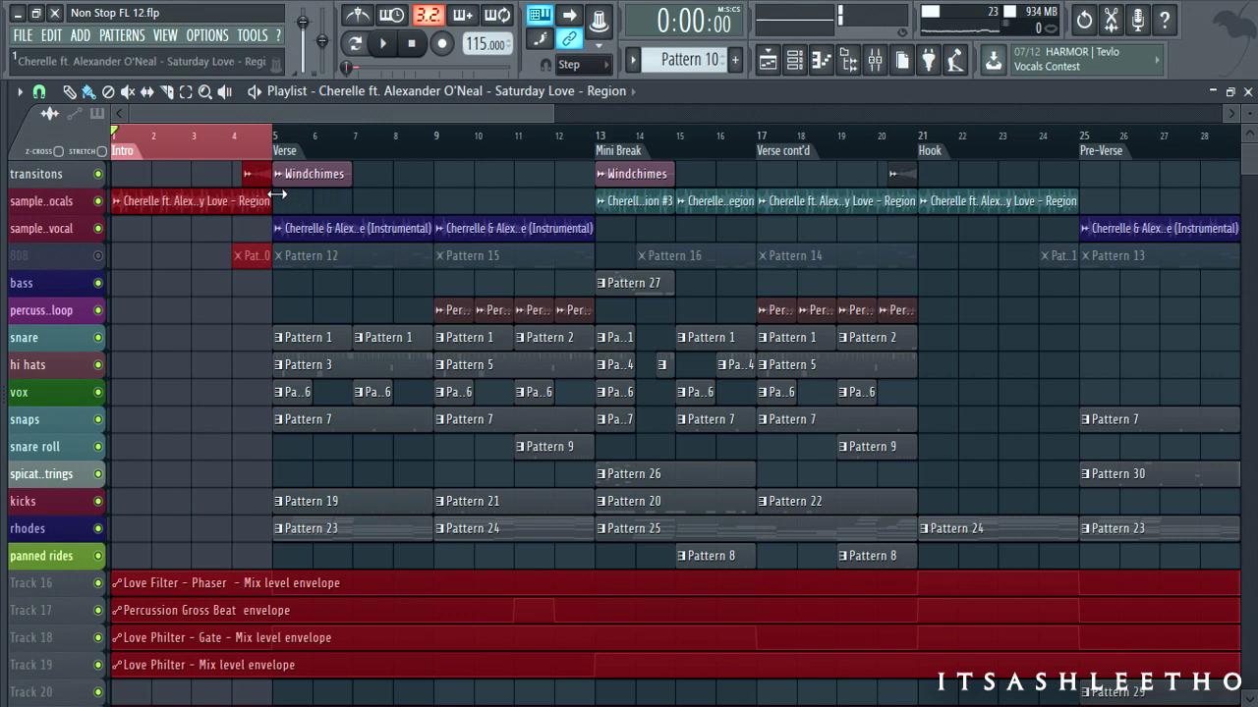
Step: Unmute the 808 track and zoom into the playlist
click(99, 255)
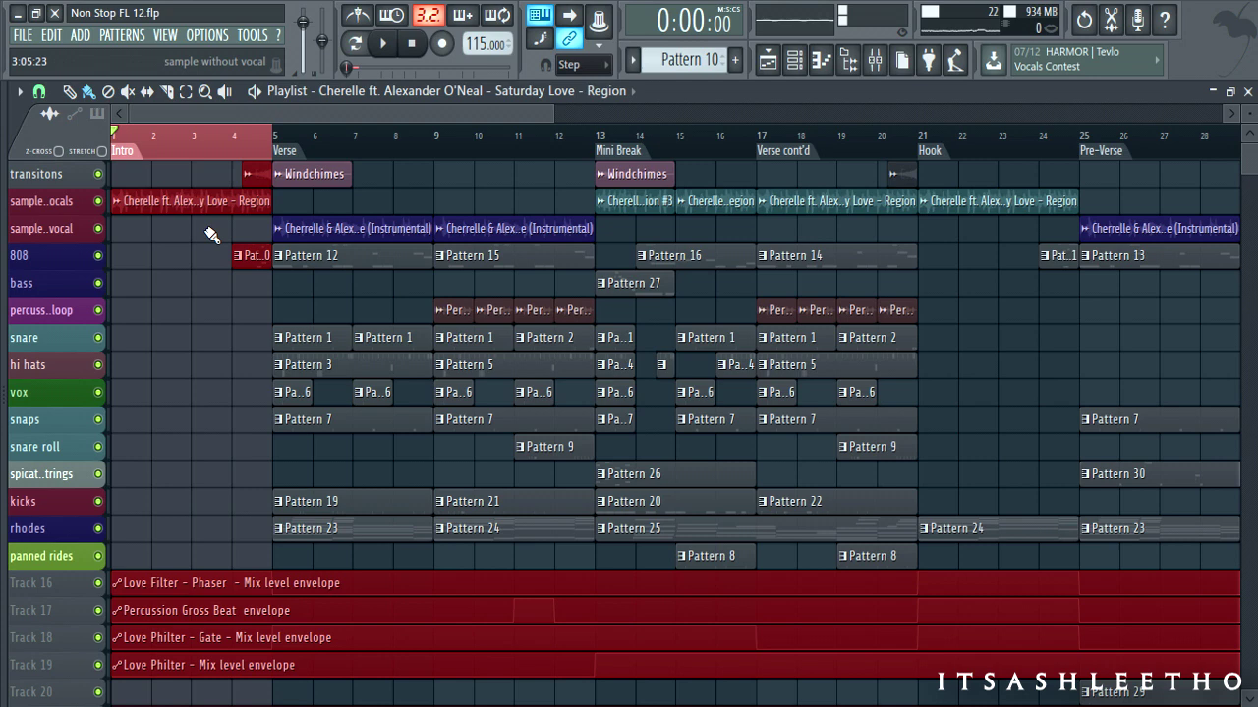
scroll(209, 231, up, 2)
scroll(209, 231, up, 1)
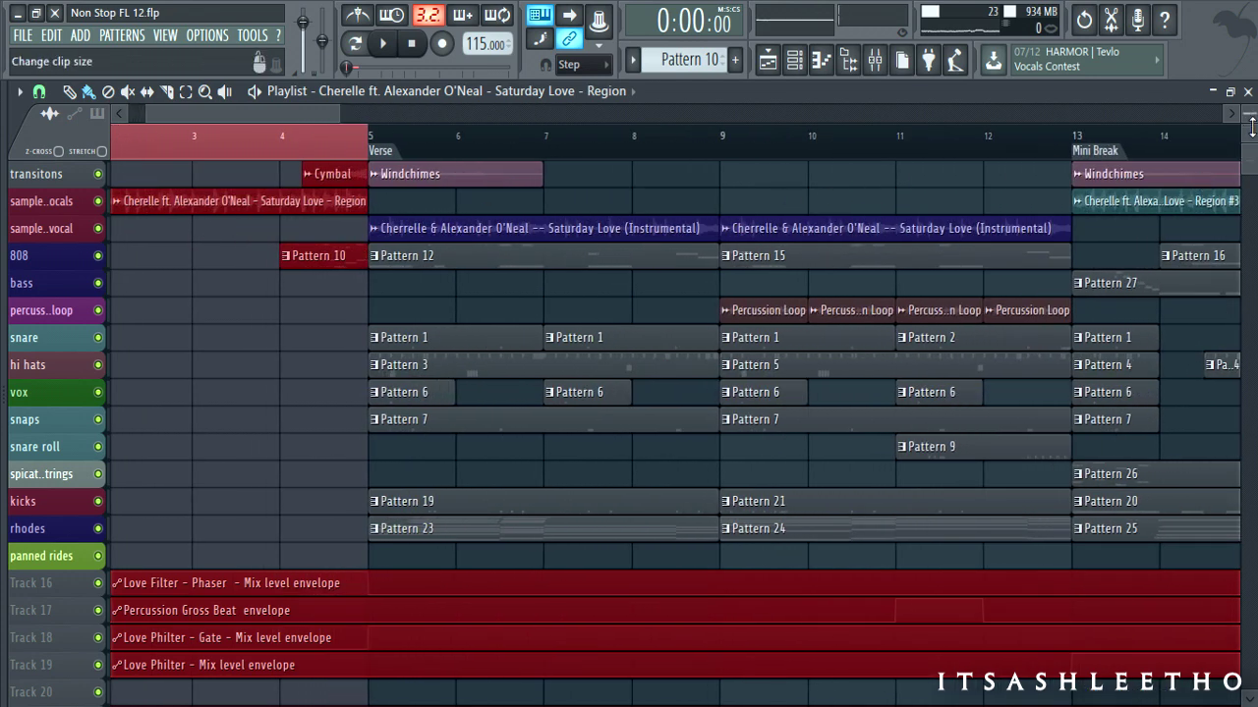
scroll(1249, 116, up, 1)
scroll(1249, 116, up, 1)
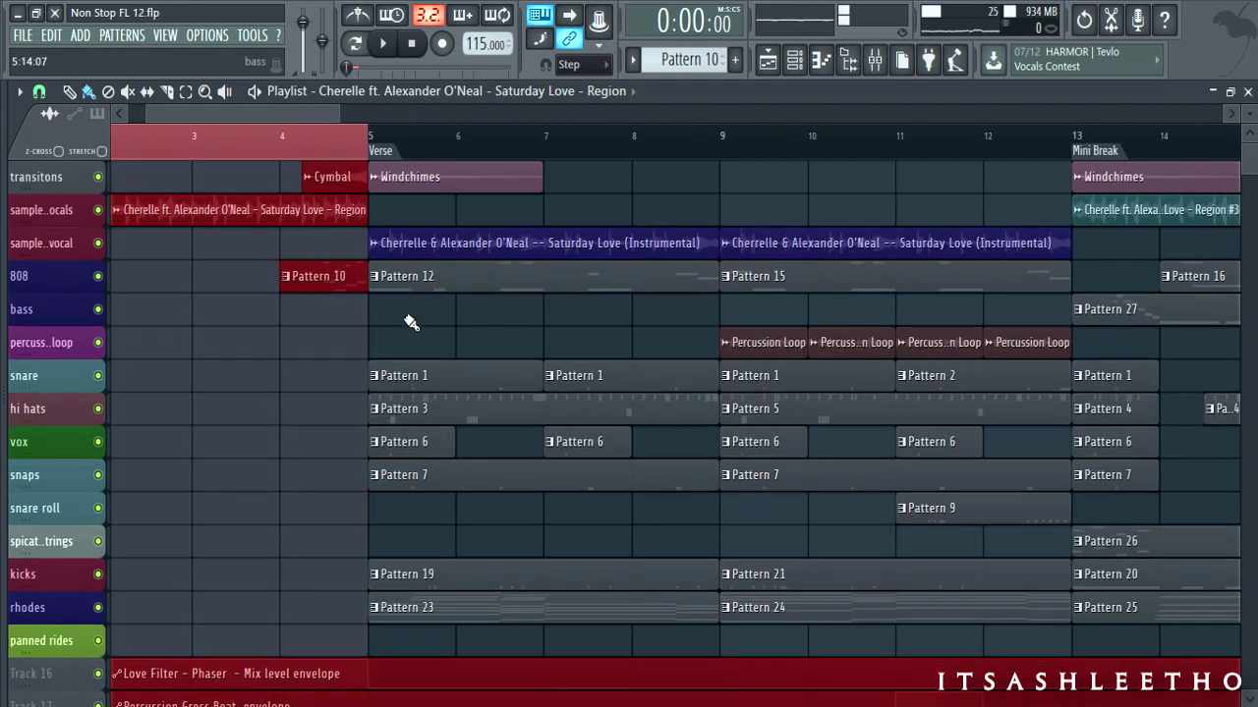
Step: Play Pattern 10's 808 notes in a maximized piano roll, then close it
double_click(339, 276)
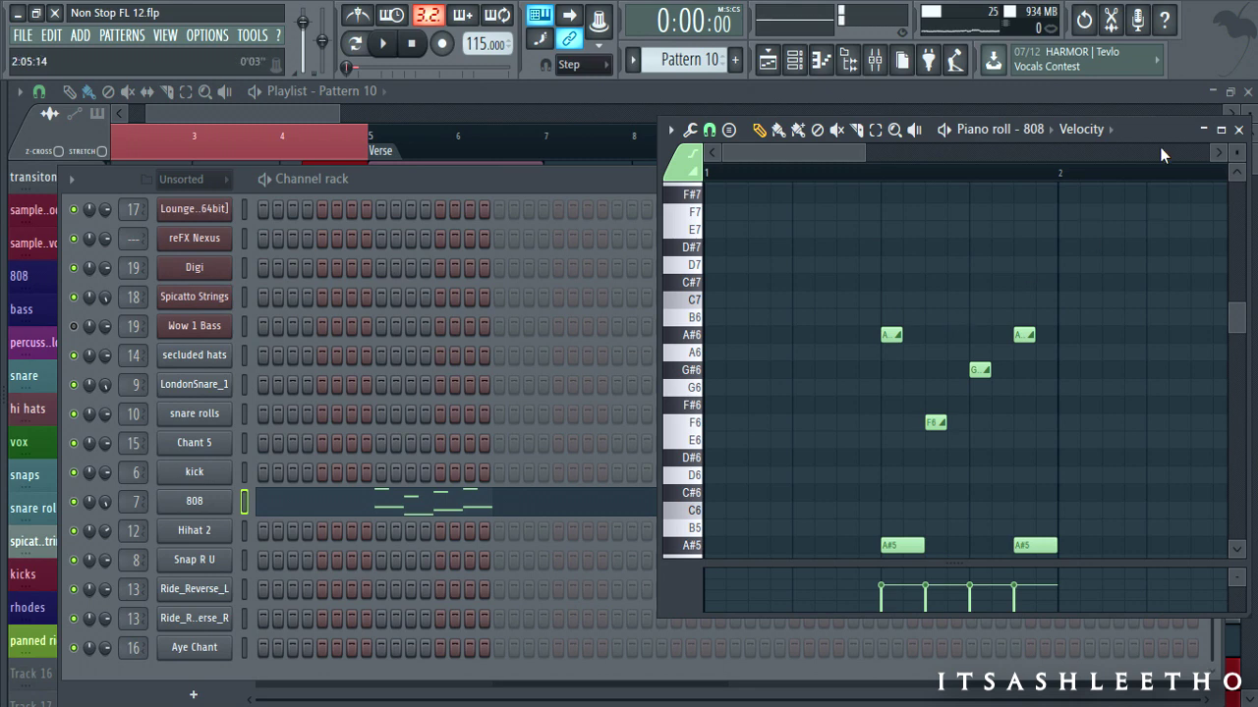
drag(1159, 148, 1091, 157)
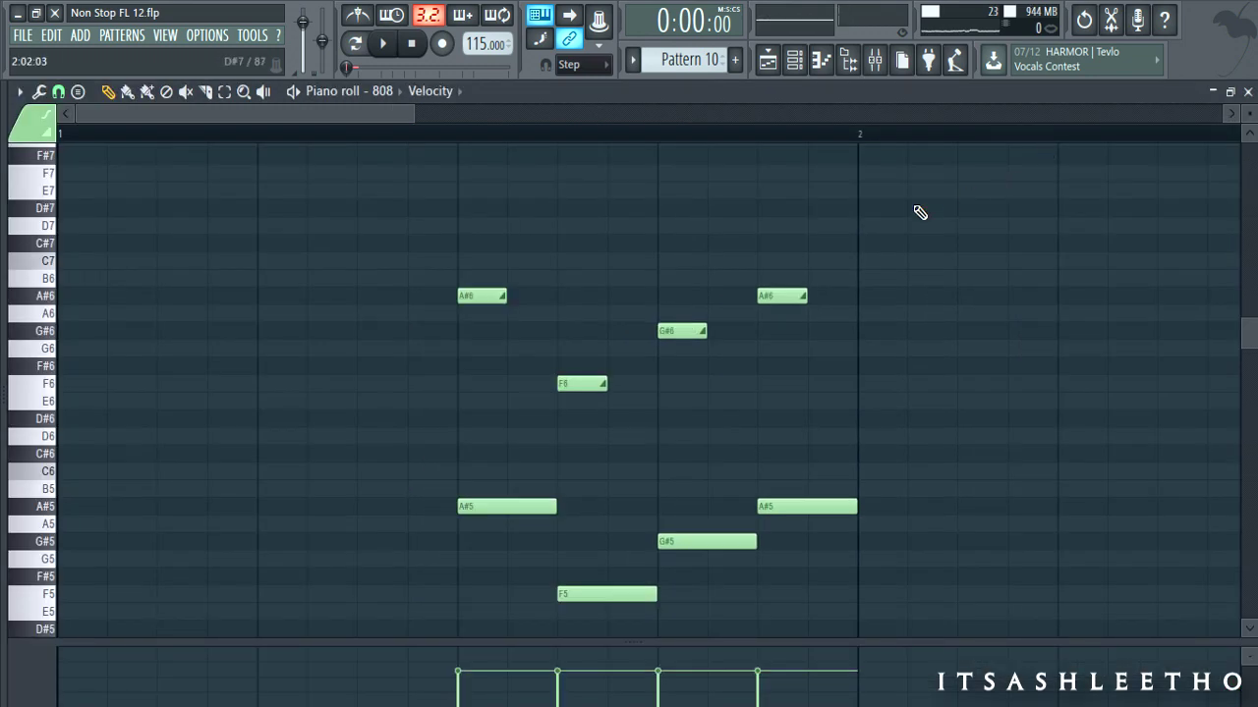
ctrl+scroll(865, 265, down, 2)
scroll(842, 272, down, 3)
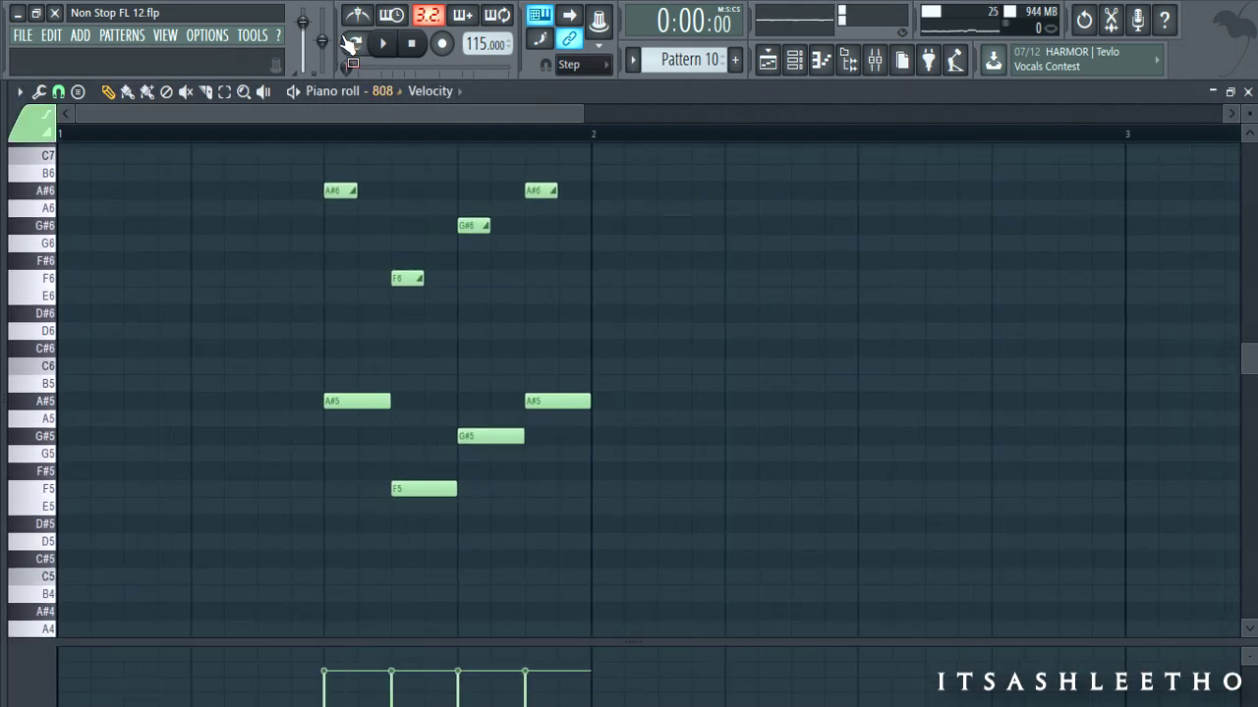
key(space)
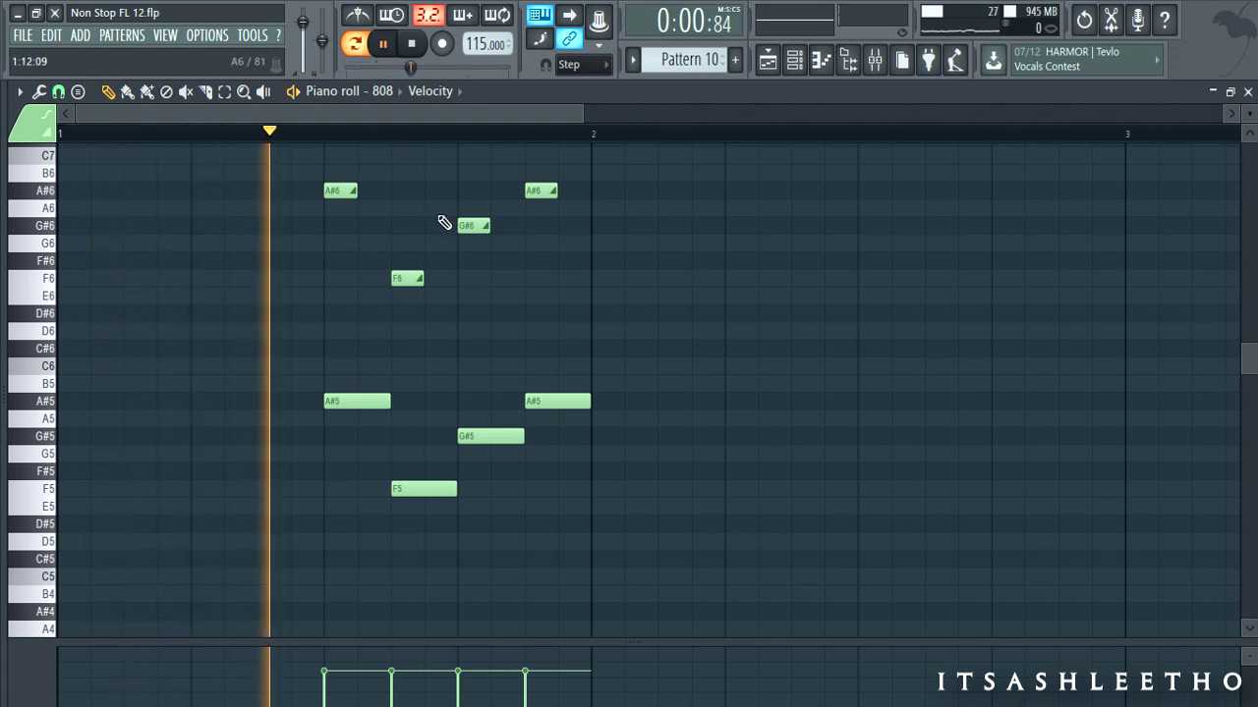
key(space)
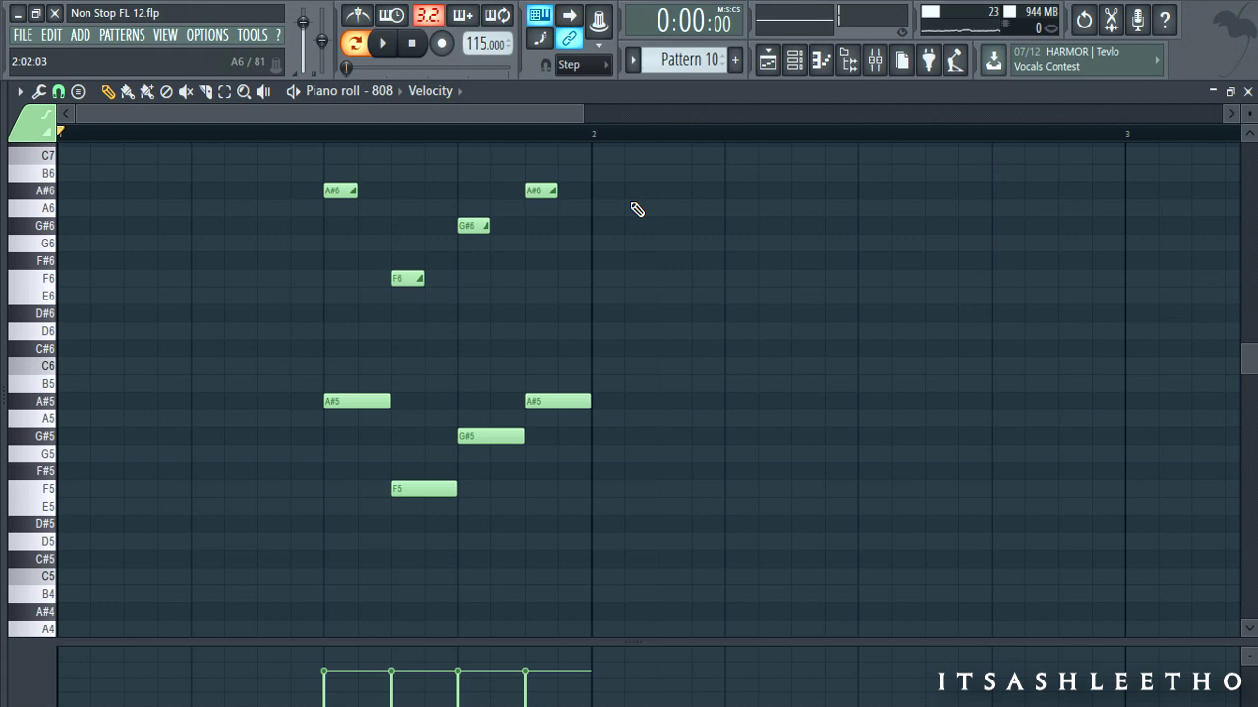
click(1248, 92)
Step: Zoom out, clear the Intro selection with Ctrl+D during playback, and stop back at bar 1
click(703, 95)
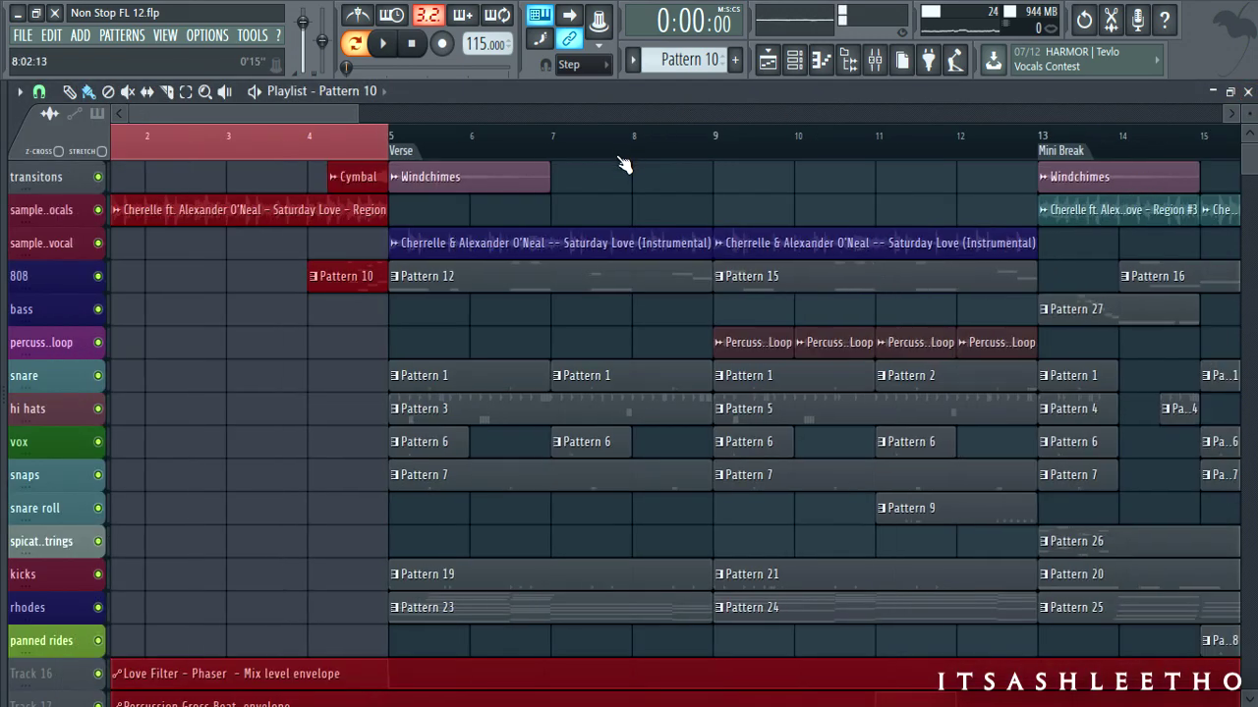
scroll(278, 214, down, 2)
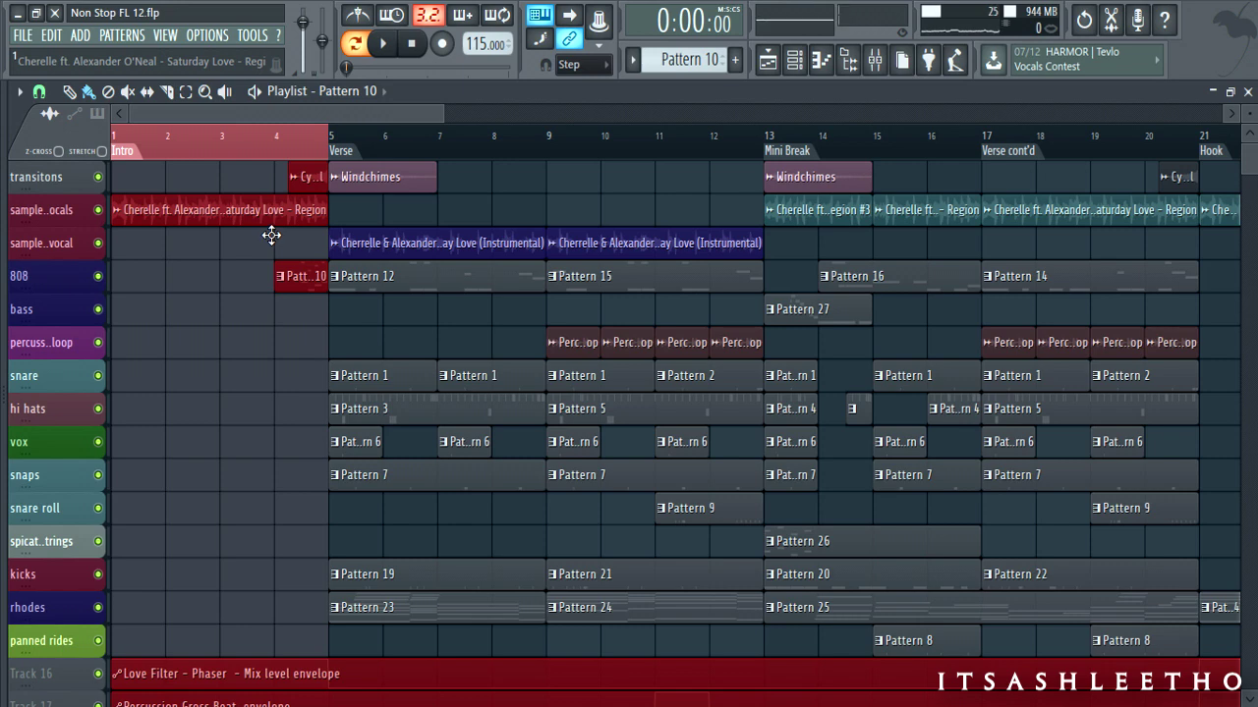
scroll(271, 235, down, 2)
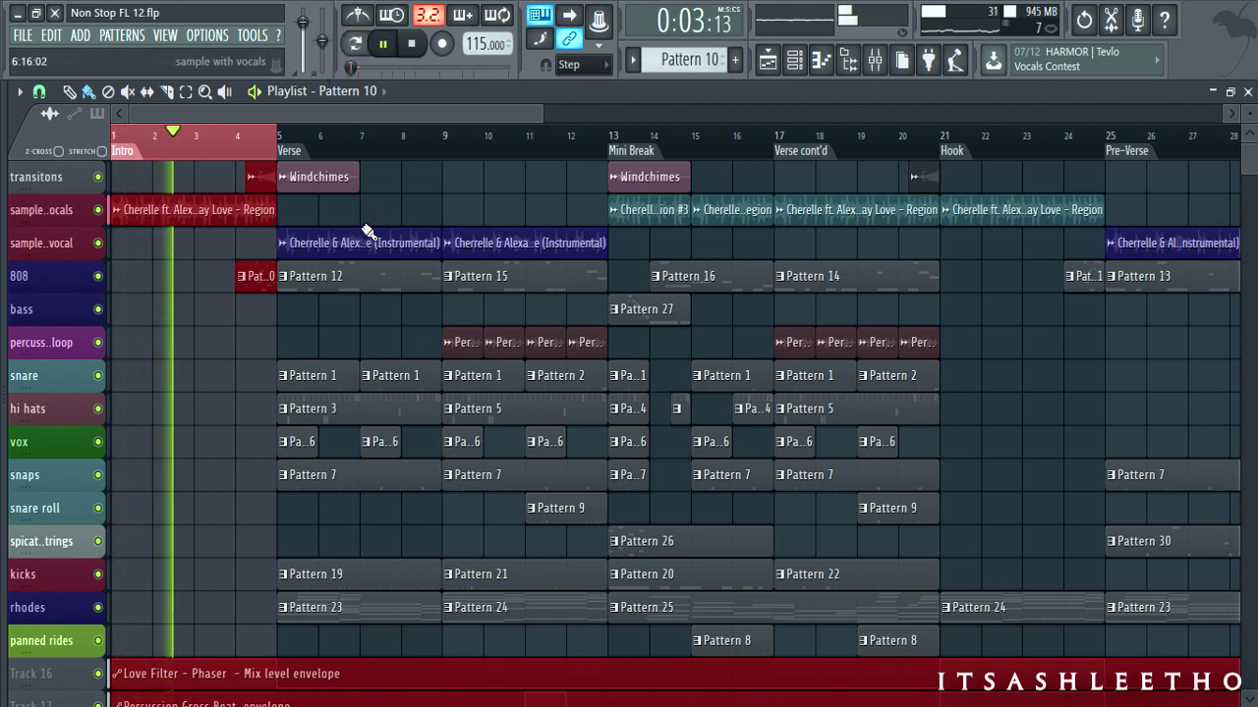
key(ctrl+d)
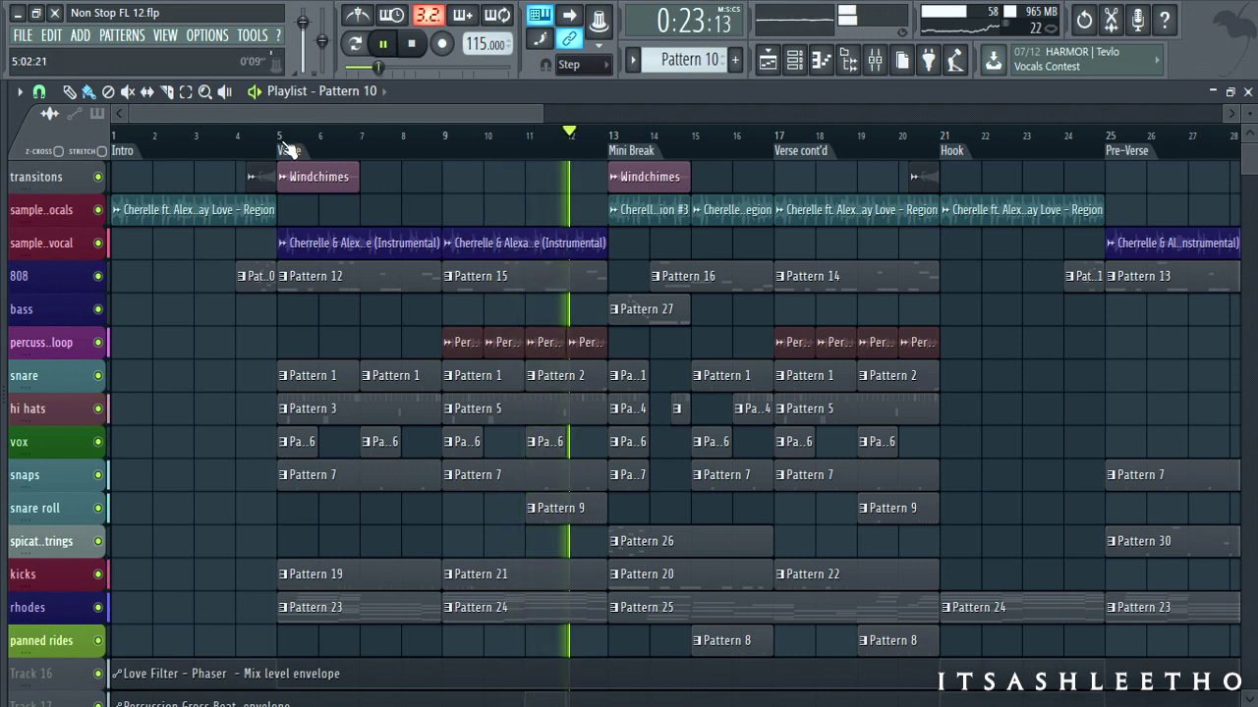
key(space)
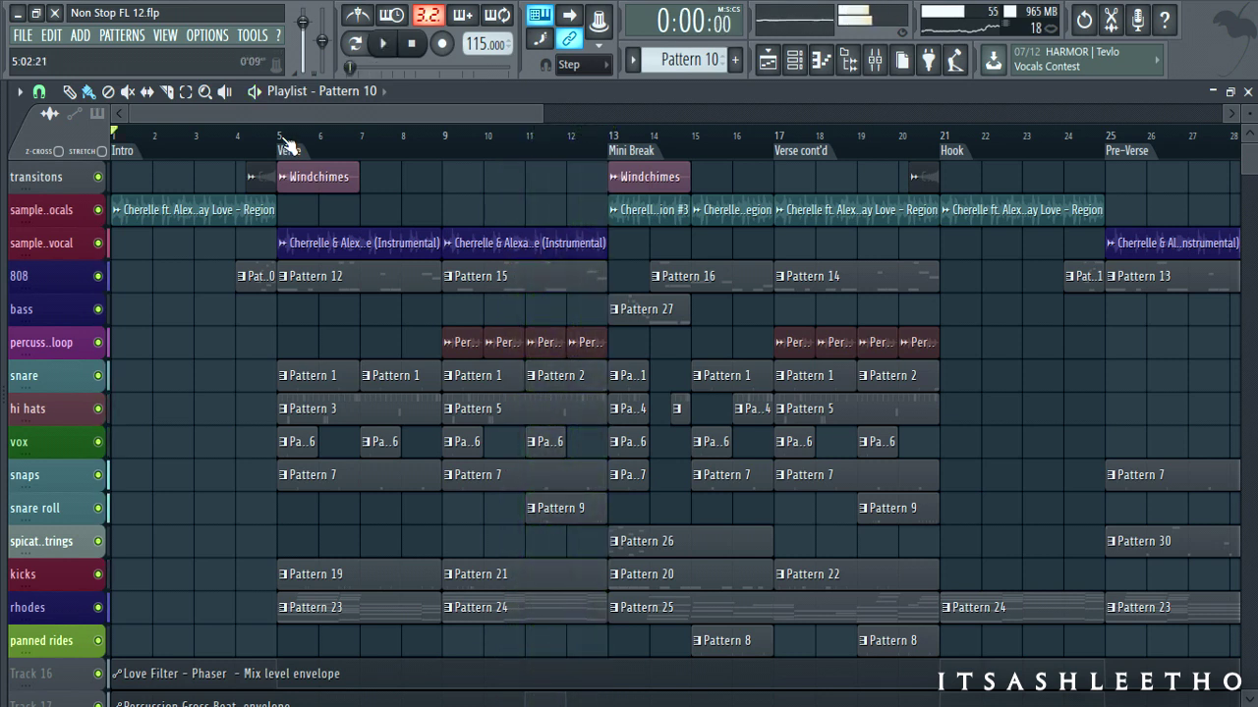
Step: Select the Verse section up to Mini Break and make the tracks taller
scroll(285, 162, up, 3)
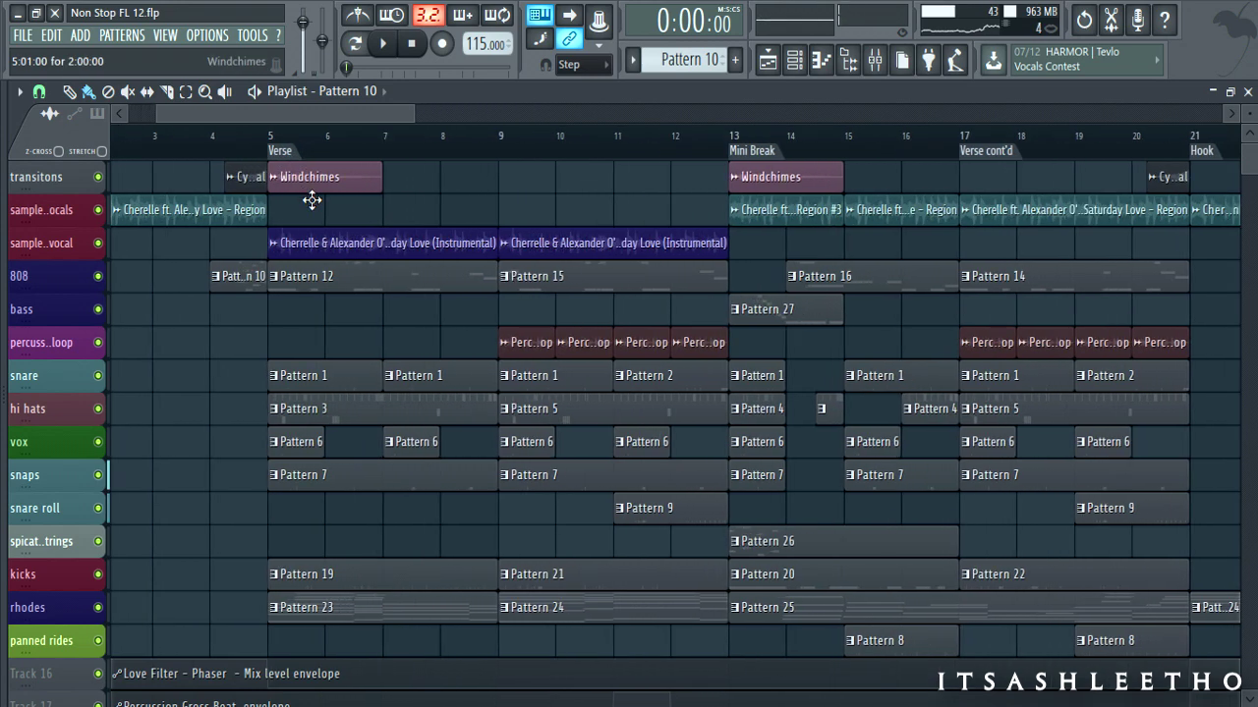
click(278, 157)
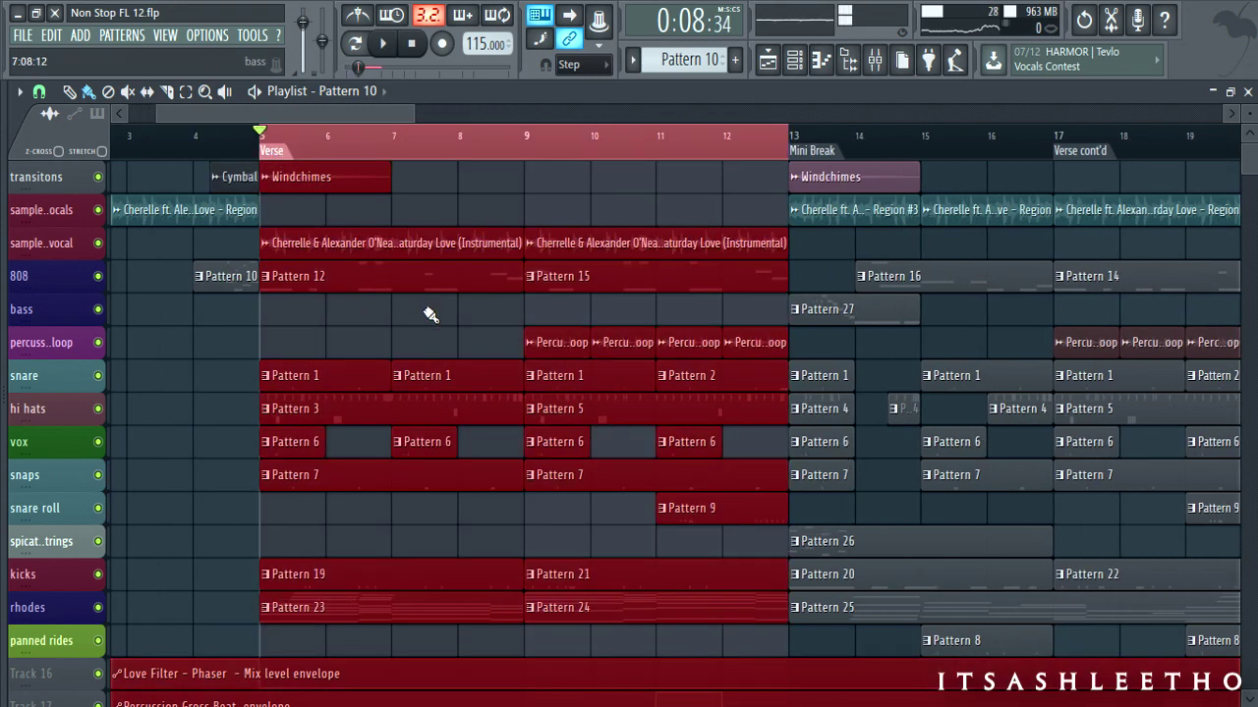
scroll(430, 314, down, 2)
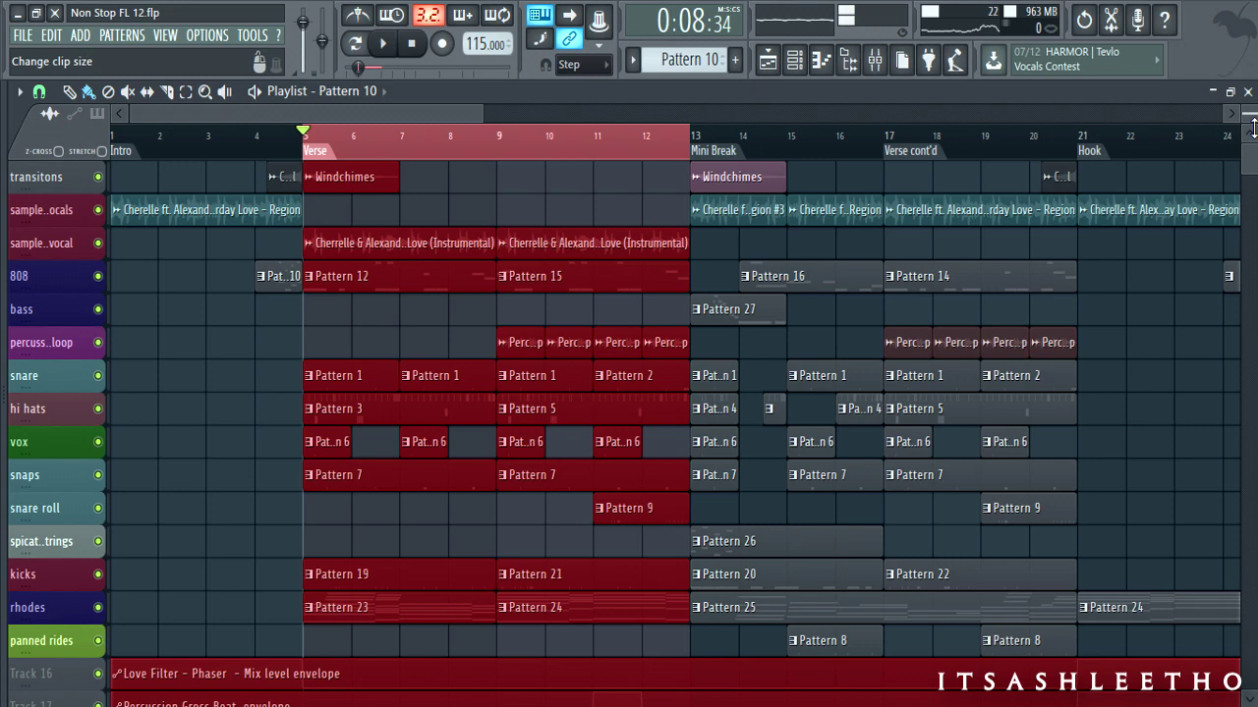
drag(1253, 125, 1253, 148)
scroll(1049, 341, down, 1)
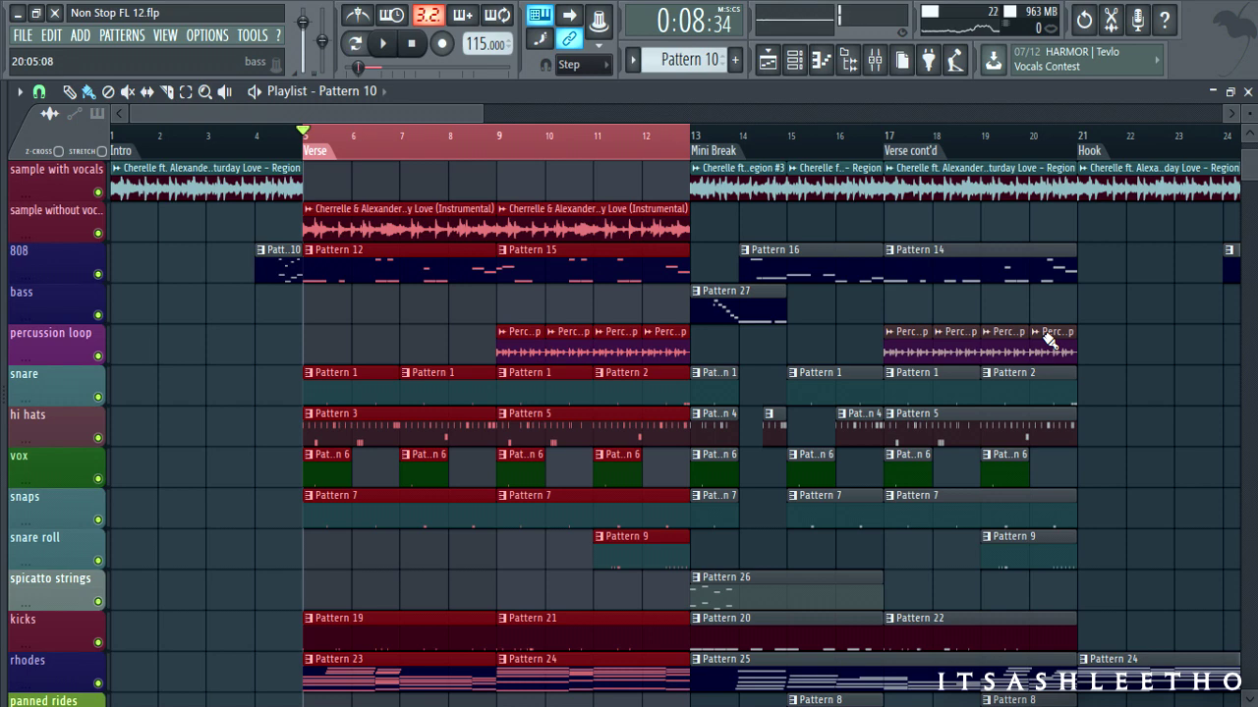
Step: Solo Sample without Vocals and enable the Gross Beat, Love Philter and Master volume envelope tracks
right_click(98, 237)
scroll(91, 314, down, 6)
right_click(98, 520)
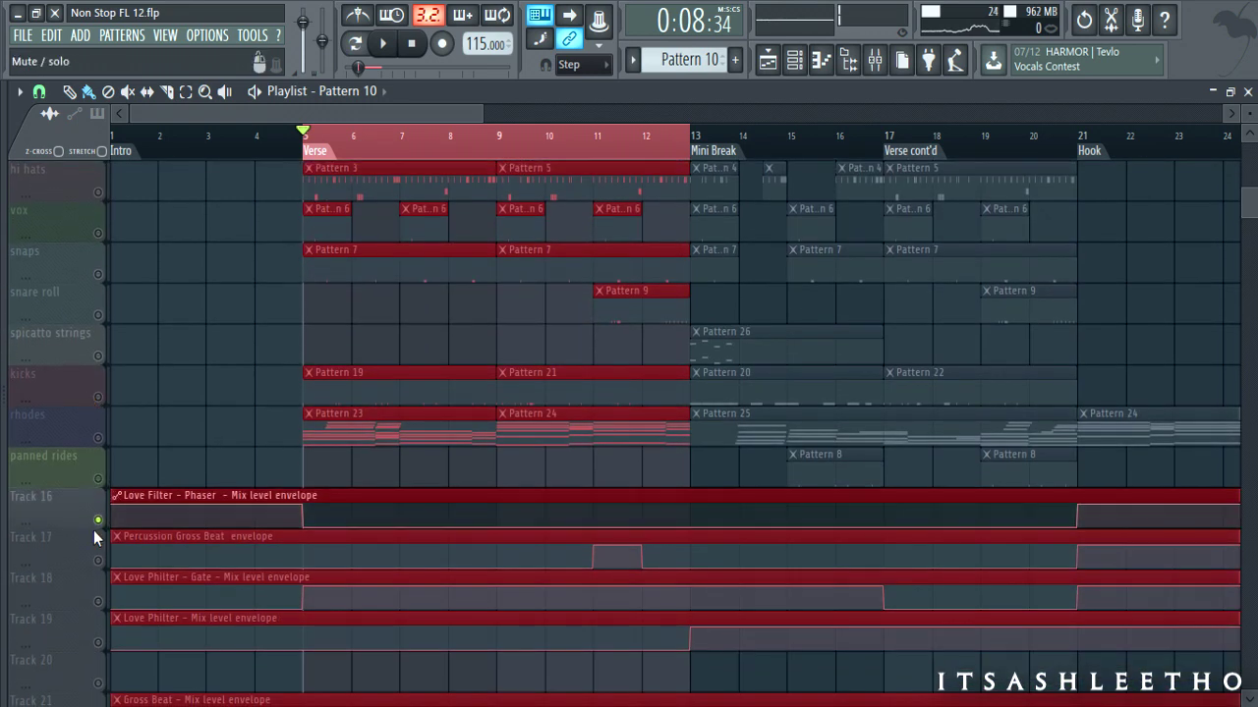
scroll(93, 530, down, 1)
click(97, 521)
click(98, 561)
scroll(98, 561, down, 2)
click(99, 520)
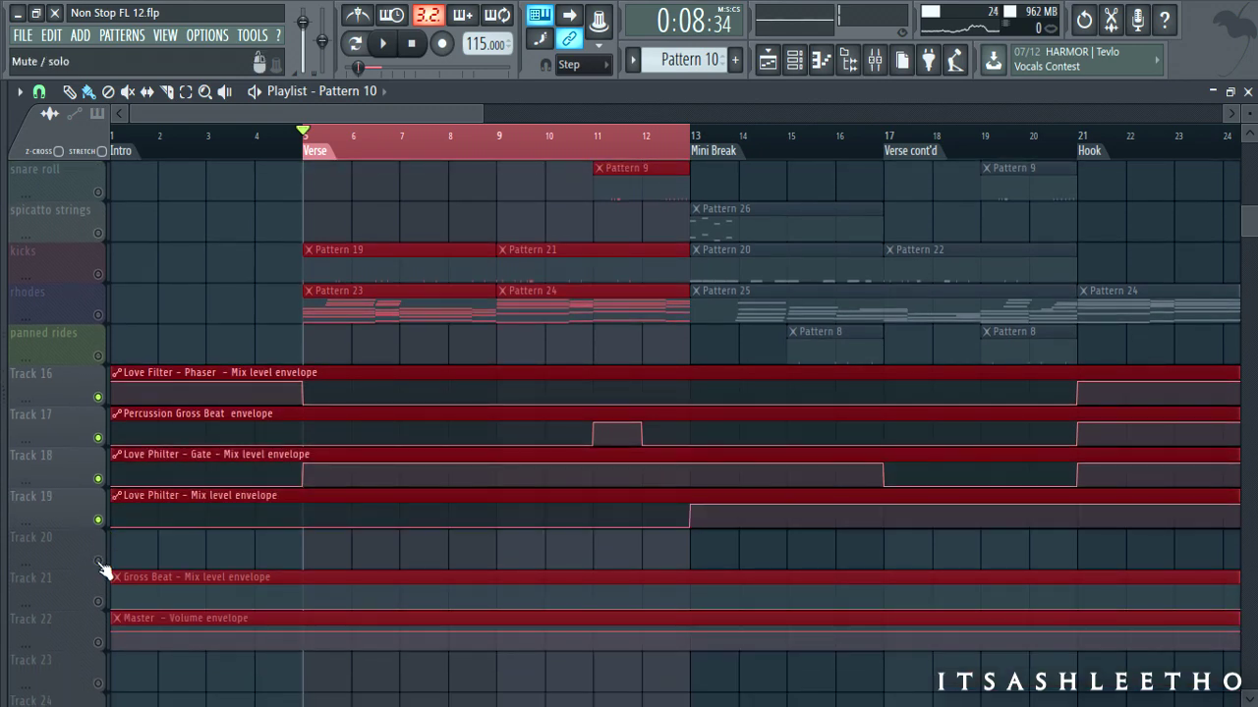
click(98, 601)
click(98, 643)
scroll(348, 267, up, 6)
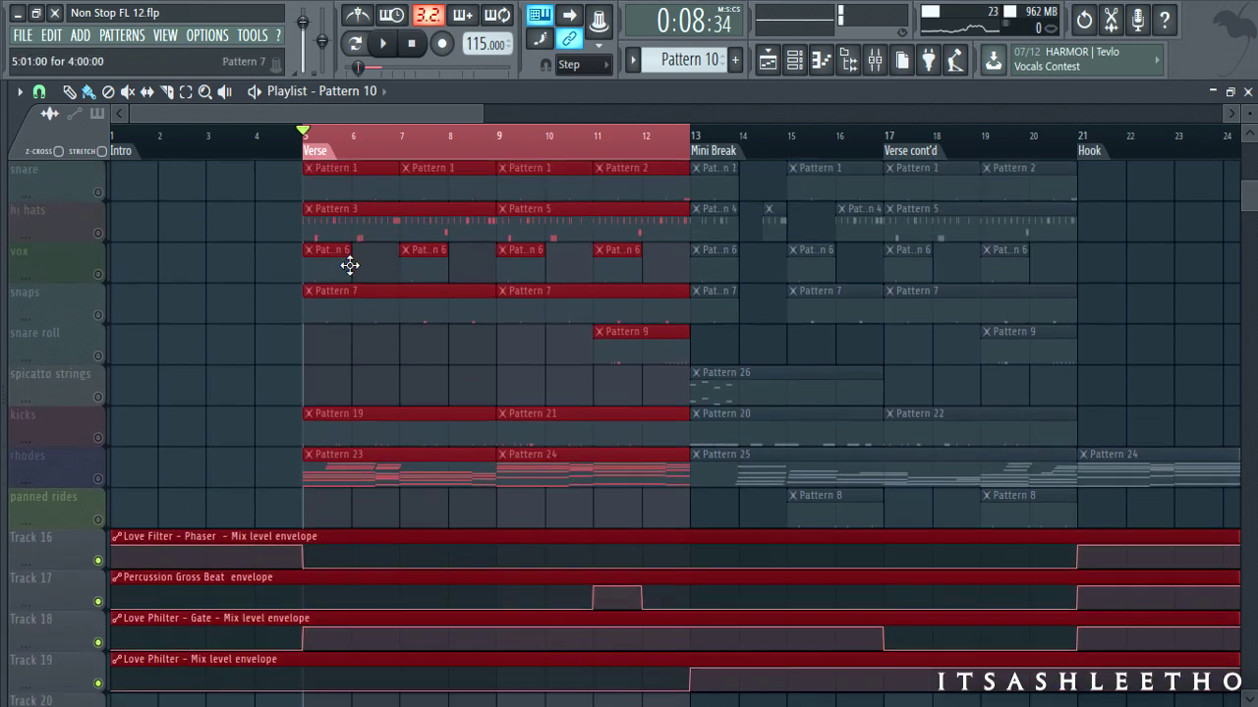
scroll(484, 217, up, 4)
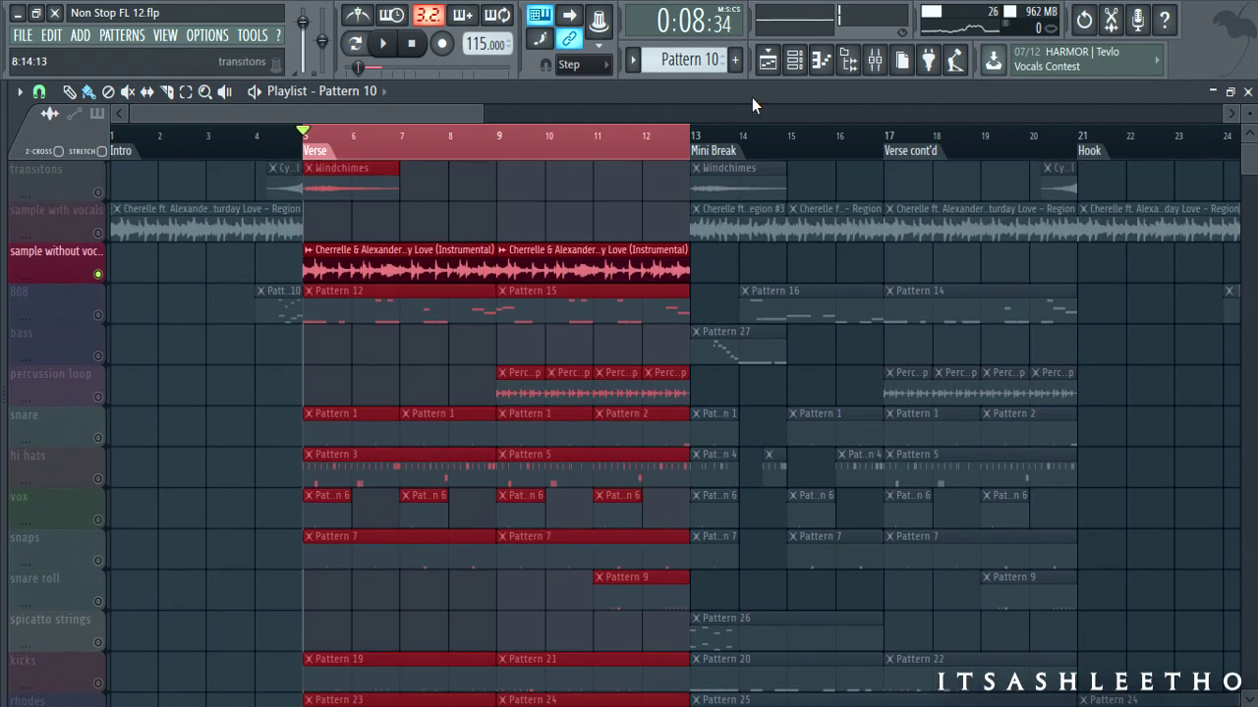
Step: Play the verse while checking the Love Philter Twinkle and Gate effects on Sample w/o Vocals
click(887, 59)
key(space)
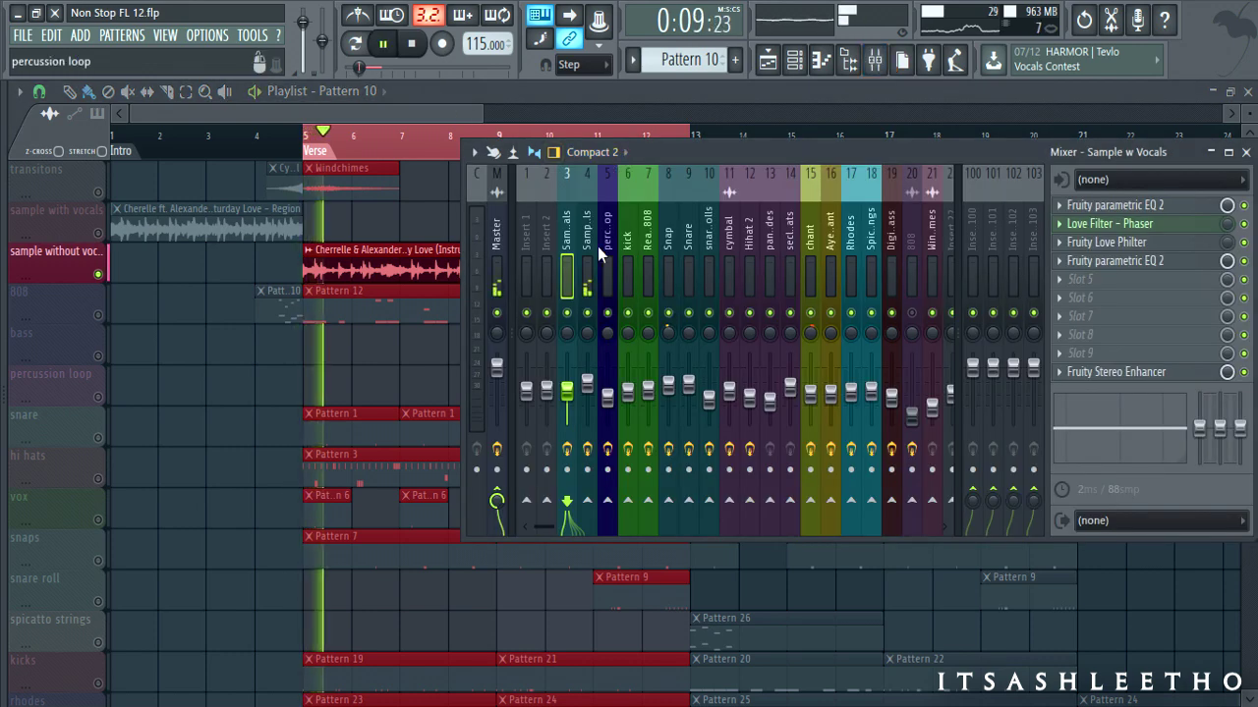
click(593, 215)
click(1173, 243)
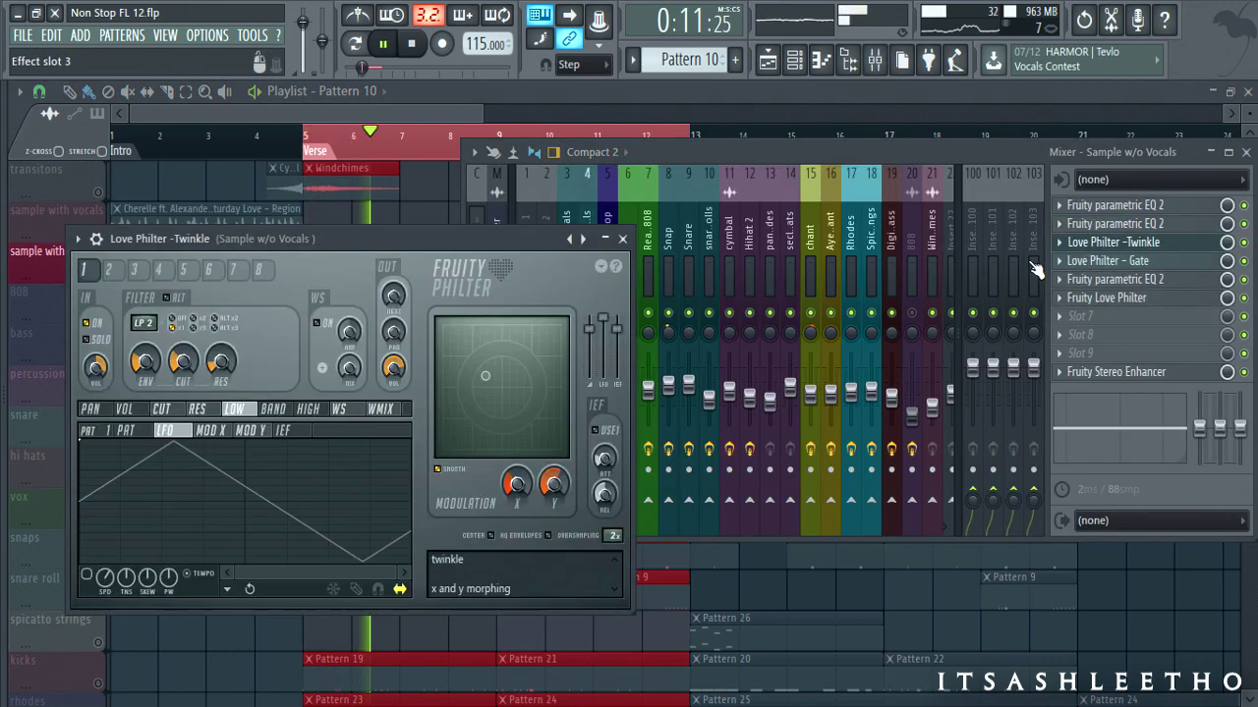
drag(390, 243, 566, 214)
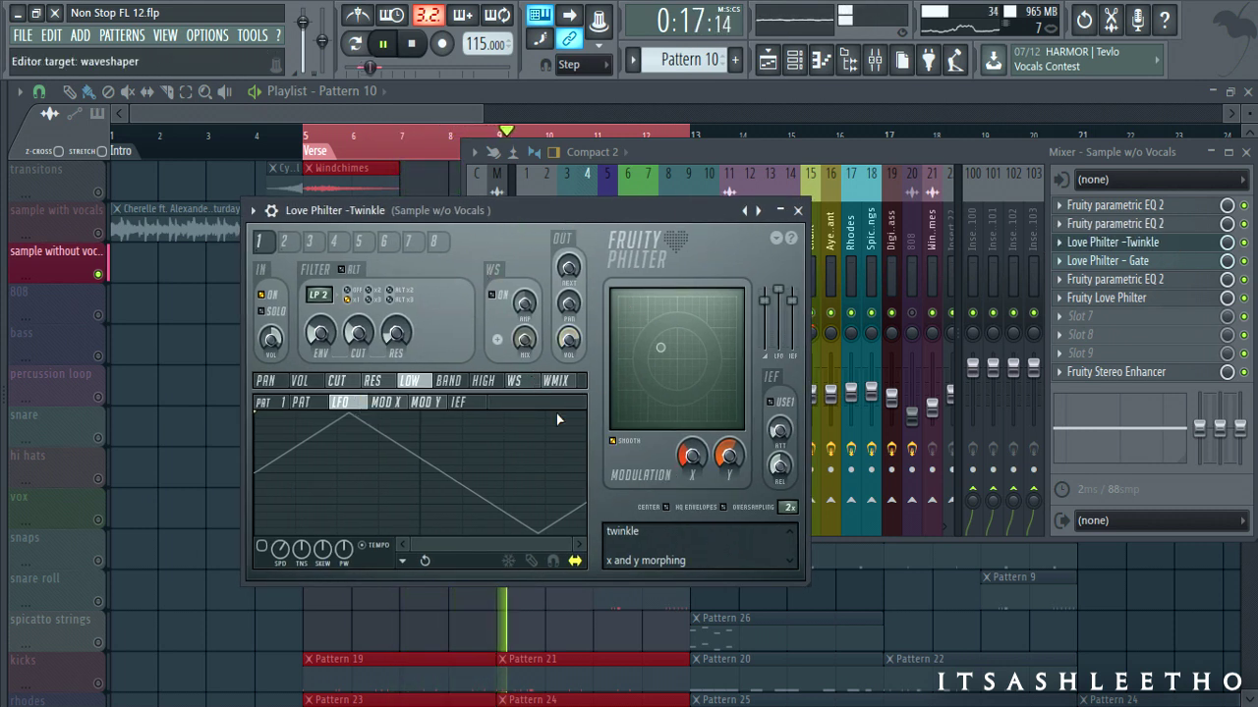
click(799, 211)
click(1158, 263)
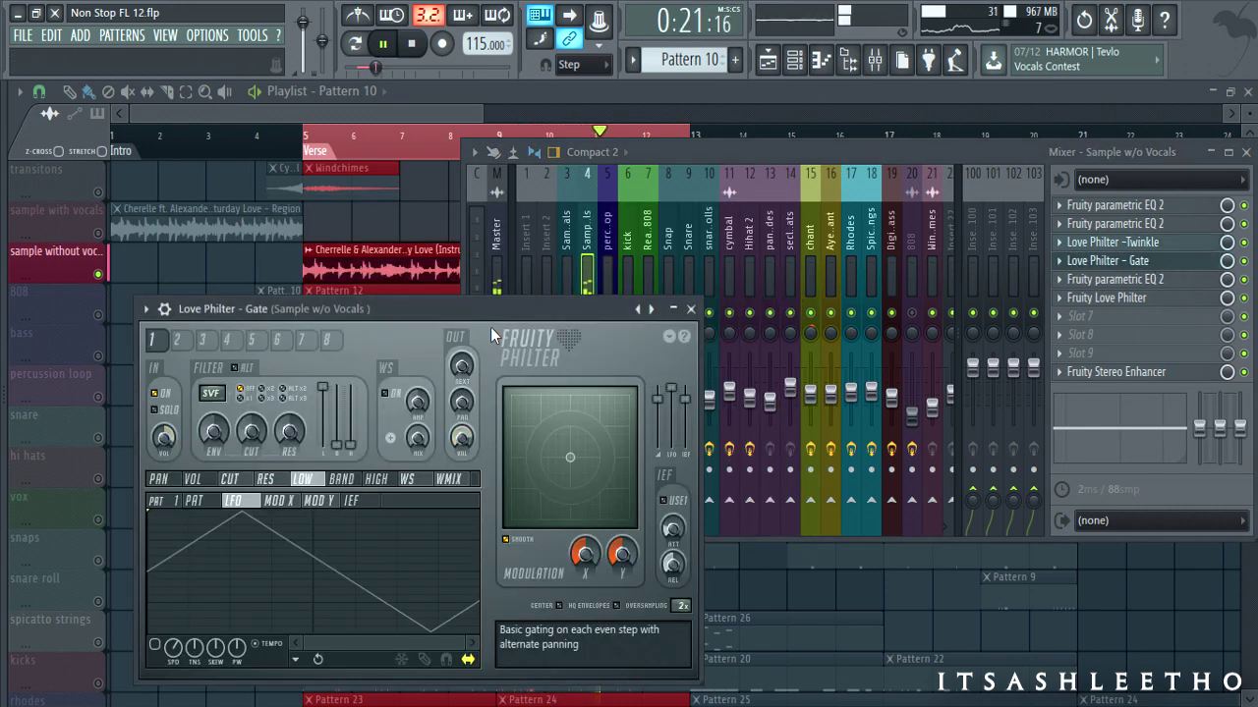
click(692, 309)
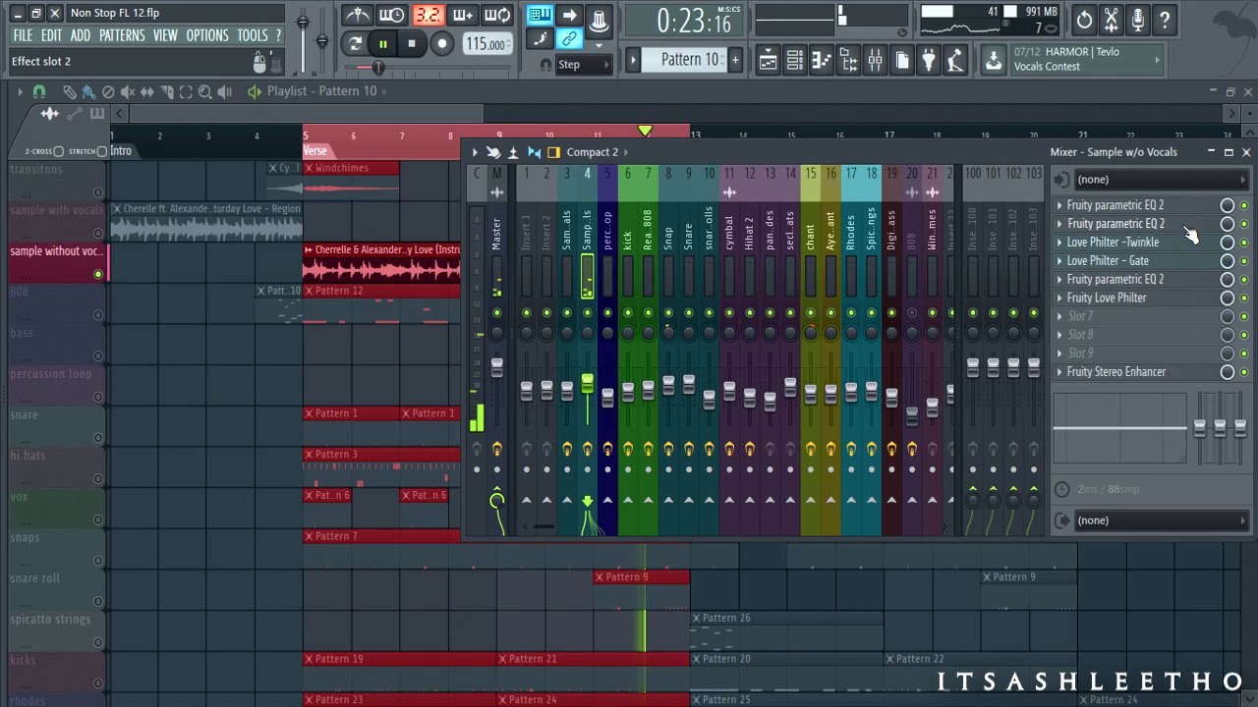
key(space)
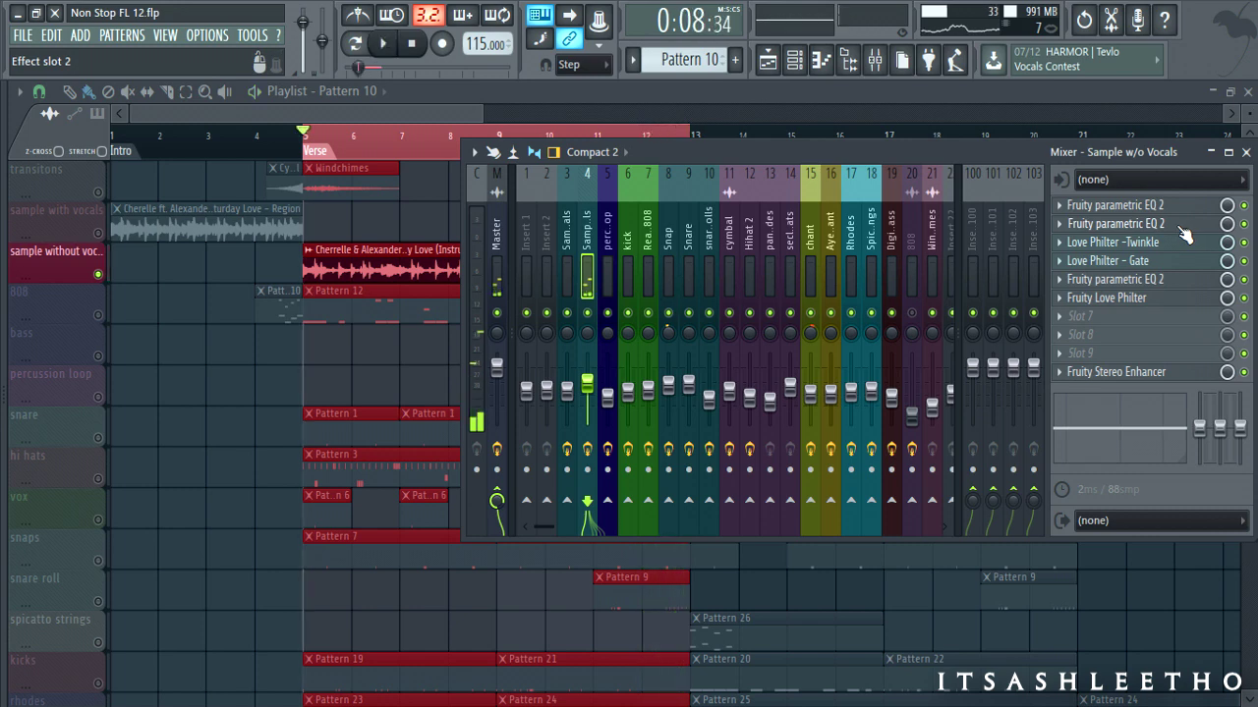
Step: Open and close the second and first Parametric EQ 2 slots on that channel
click(1183, 227)
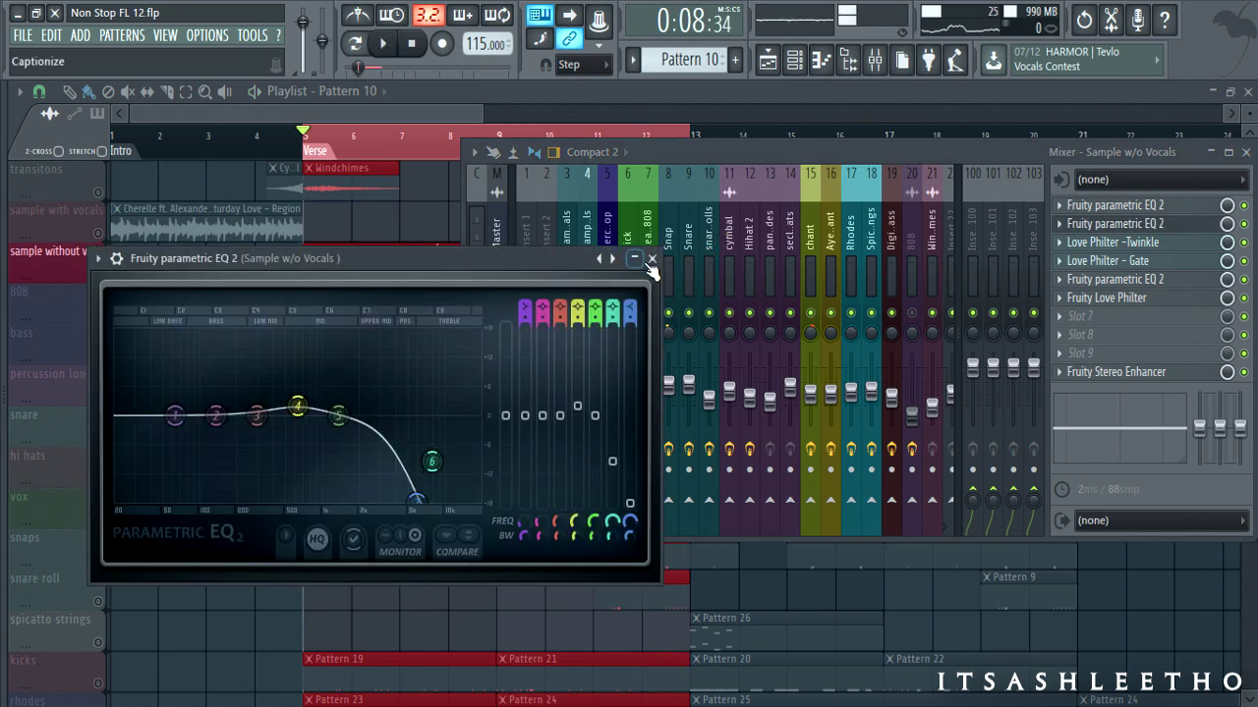
click(652, 259)
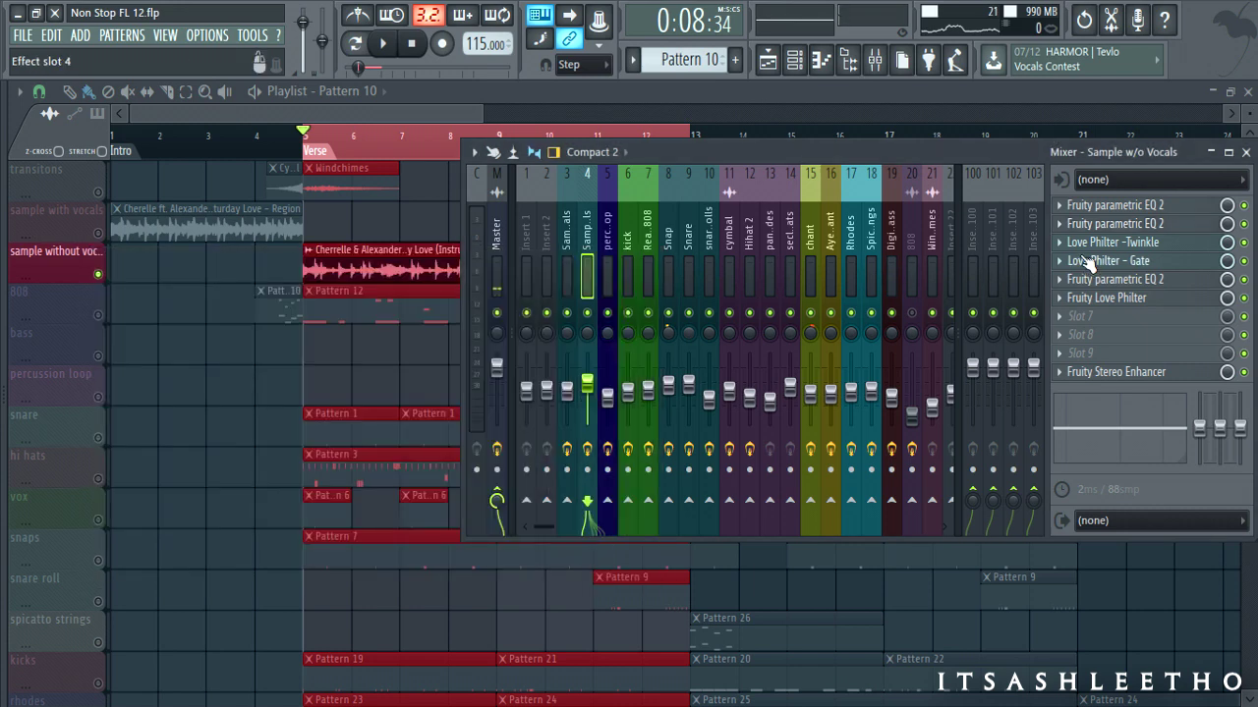
click(1114, 205)
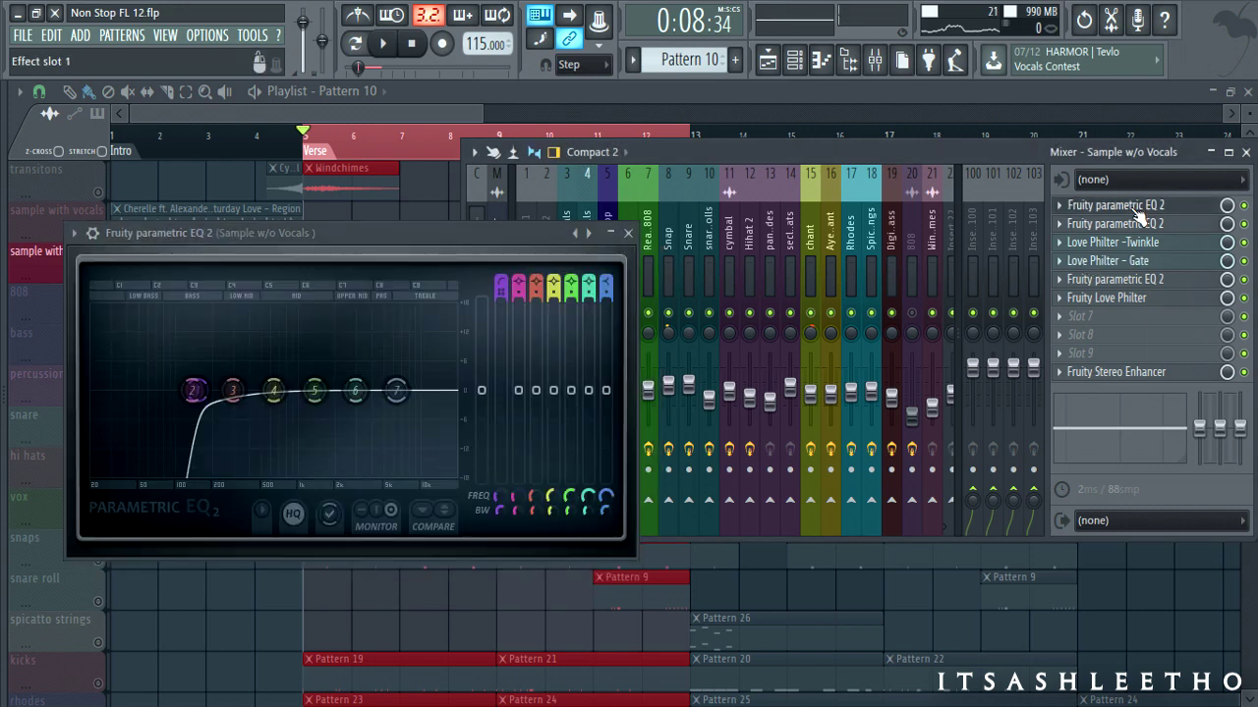
click(629, 232)
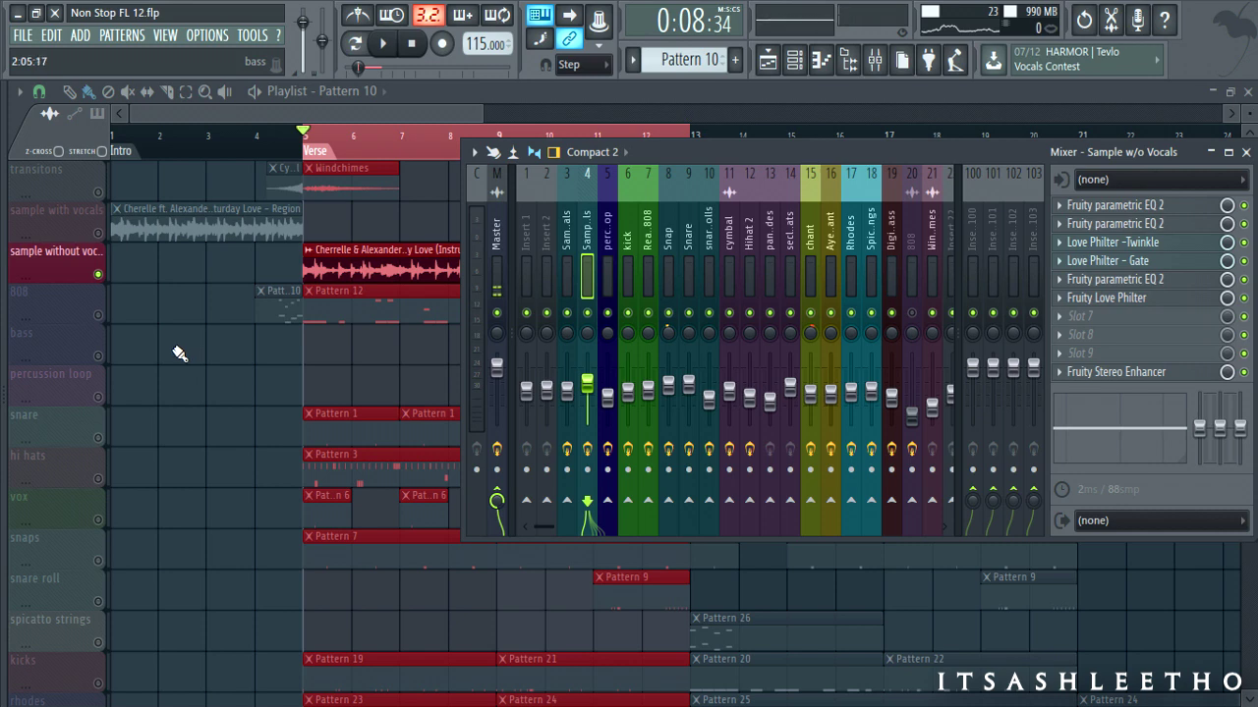
Step: Unmute the 808 track and play its Pattern 12 riff (A#5, A#6, F6, D#6) in the piano roll
click(98, 316)
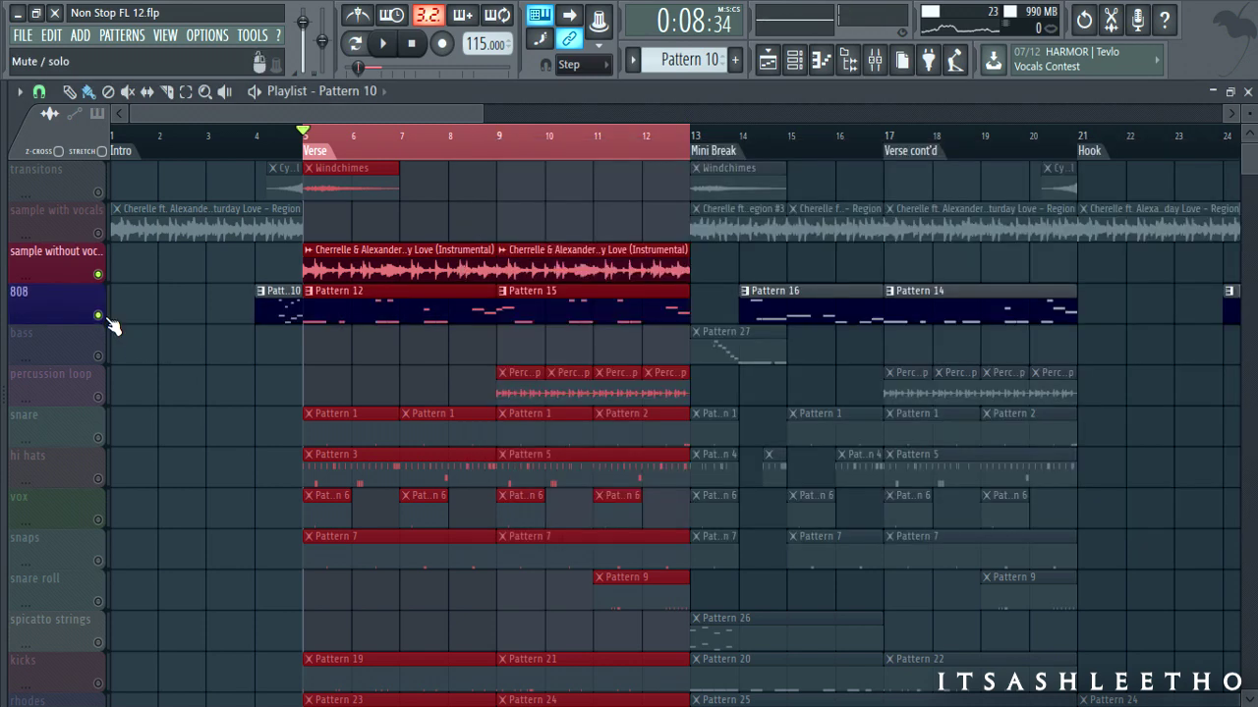
double_click(411, 319)
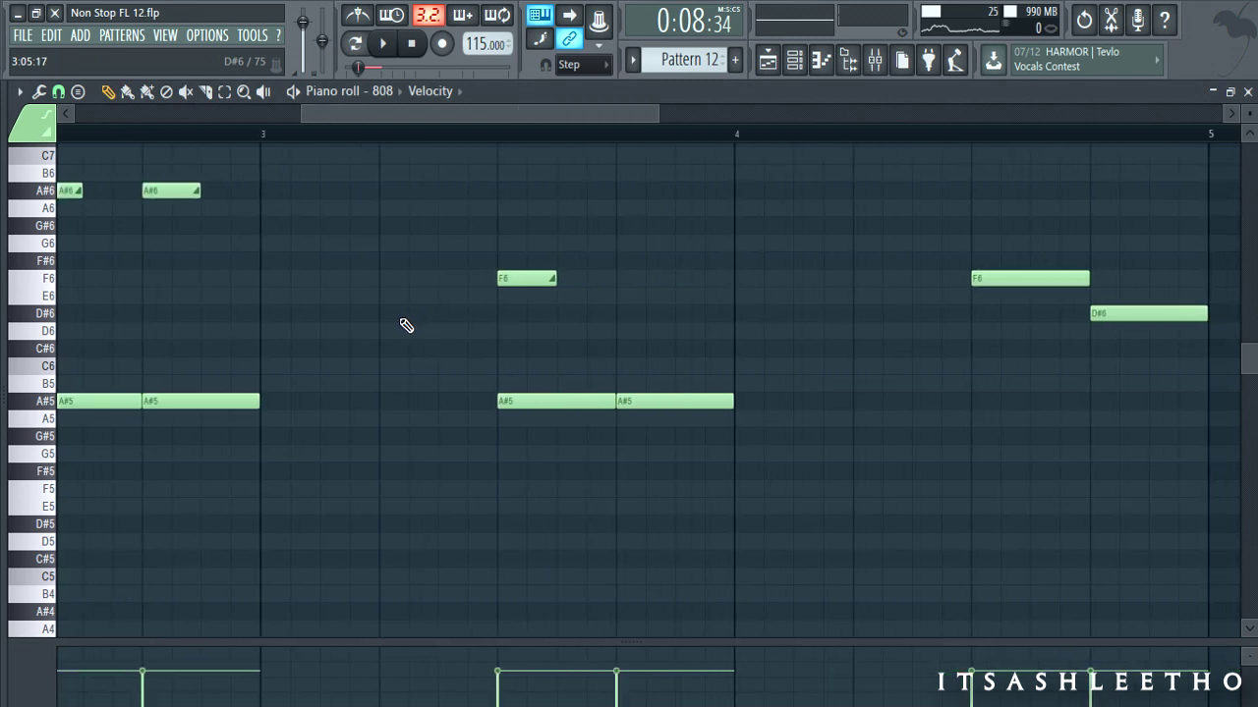
key(space)
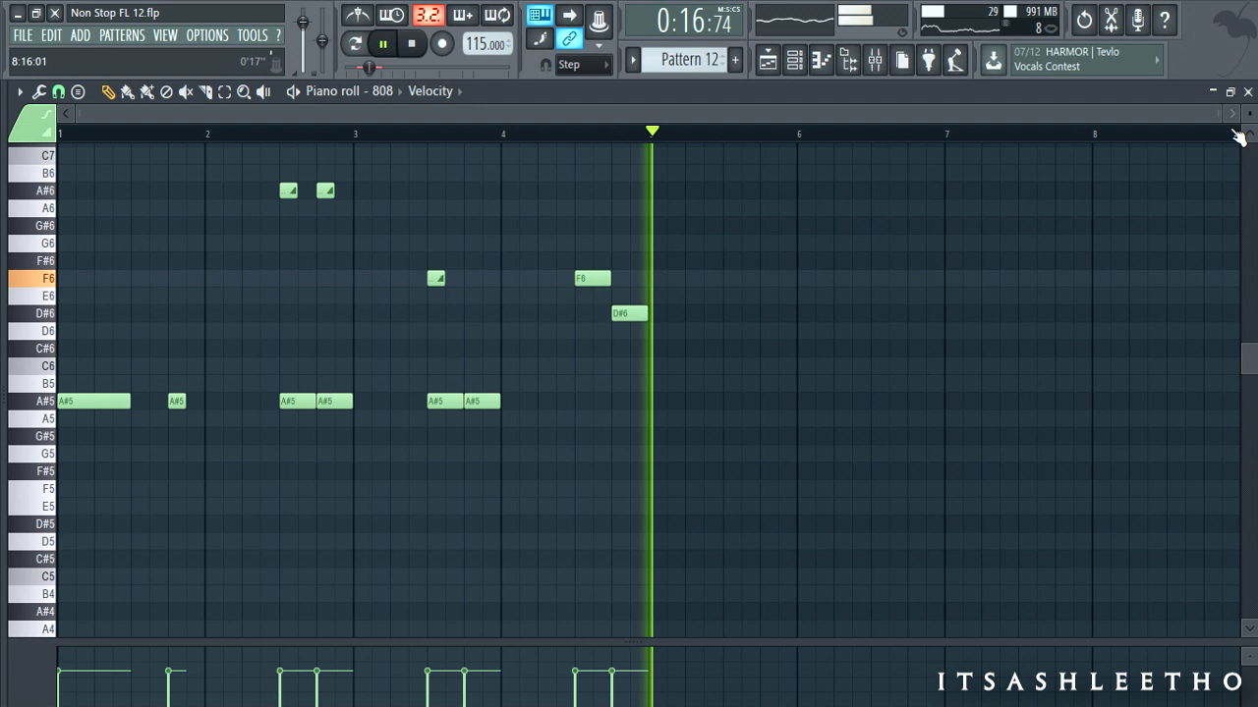
Step: Close the piano roll and channel rack, stop playback, and unmute the kicks track
key(F7)
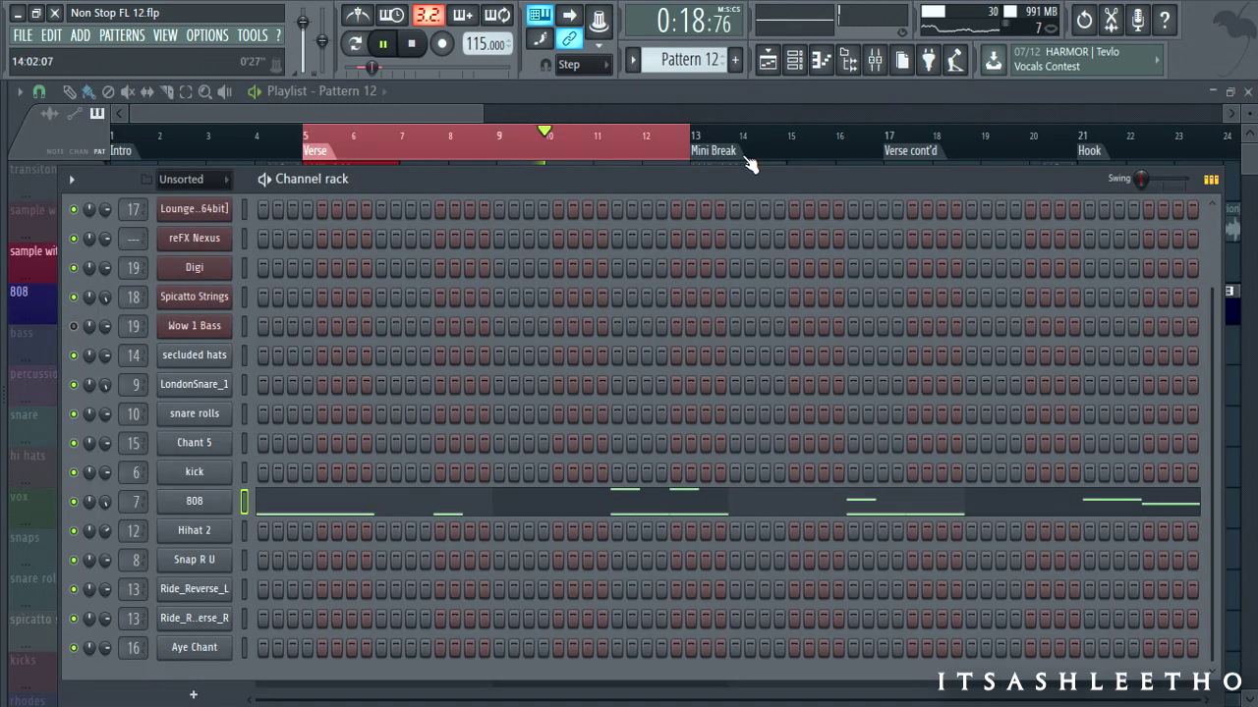
key(F6)
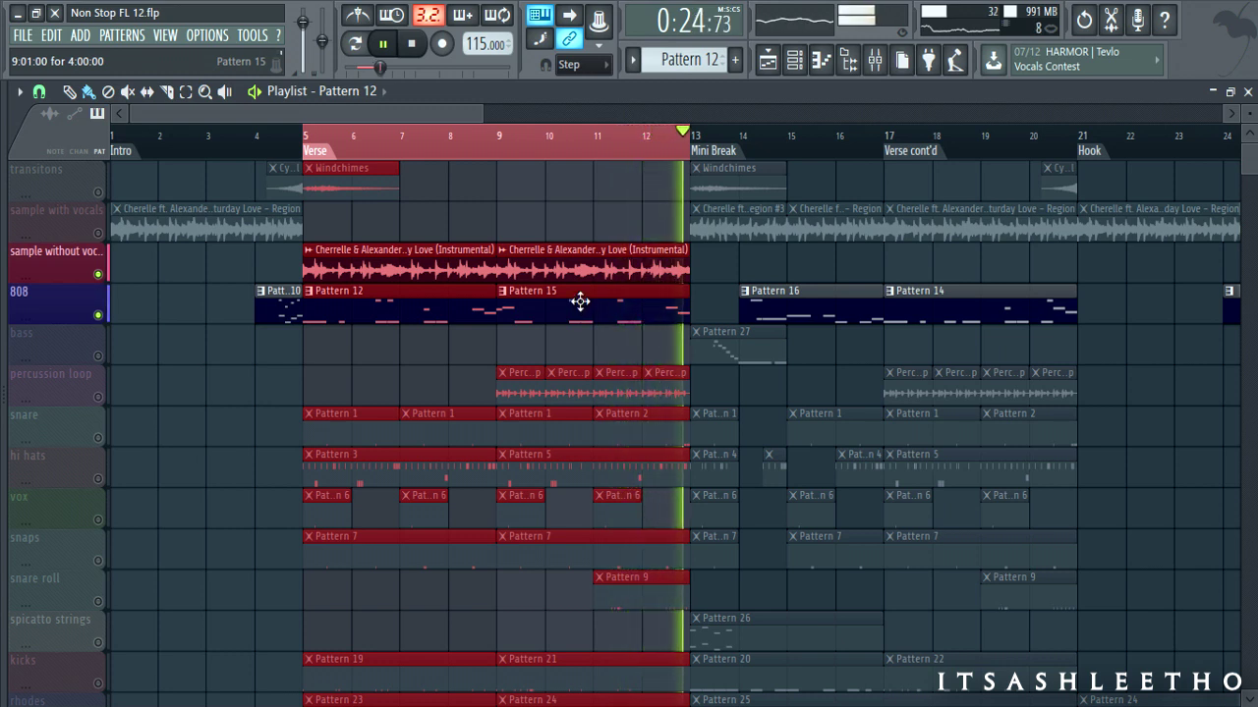
key(space)
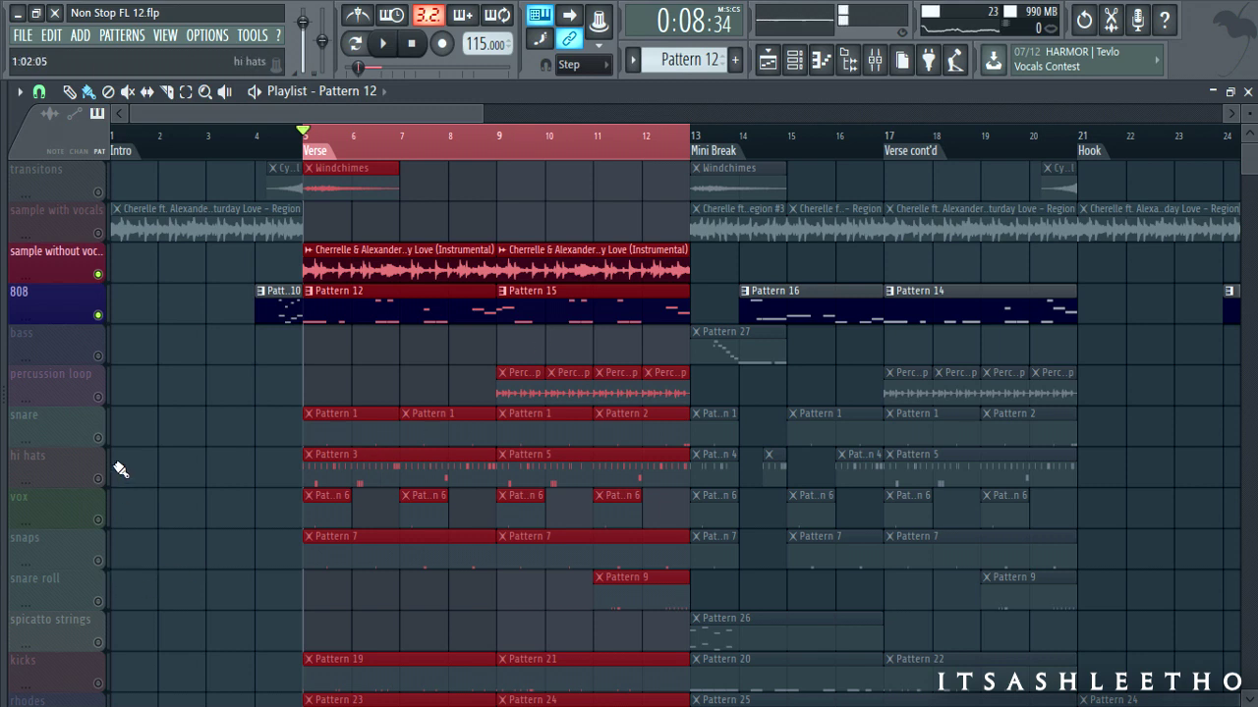
click(88, 681)
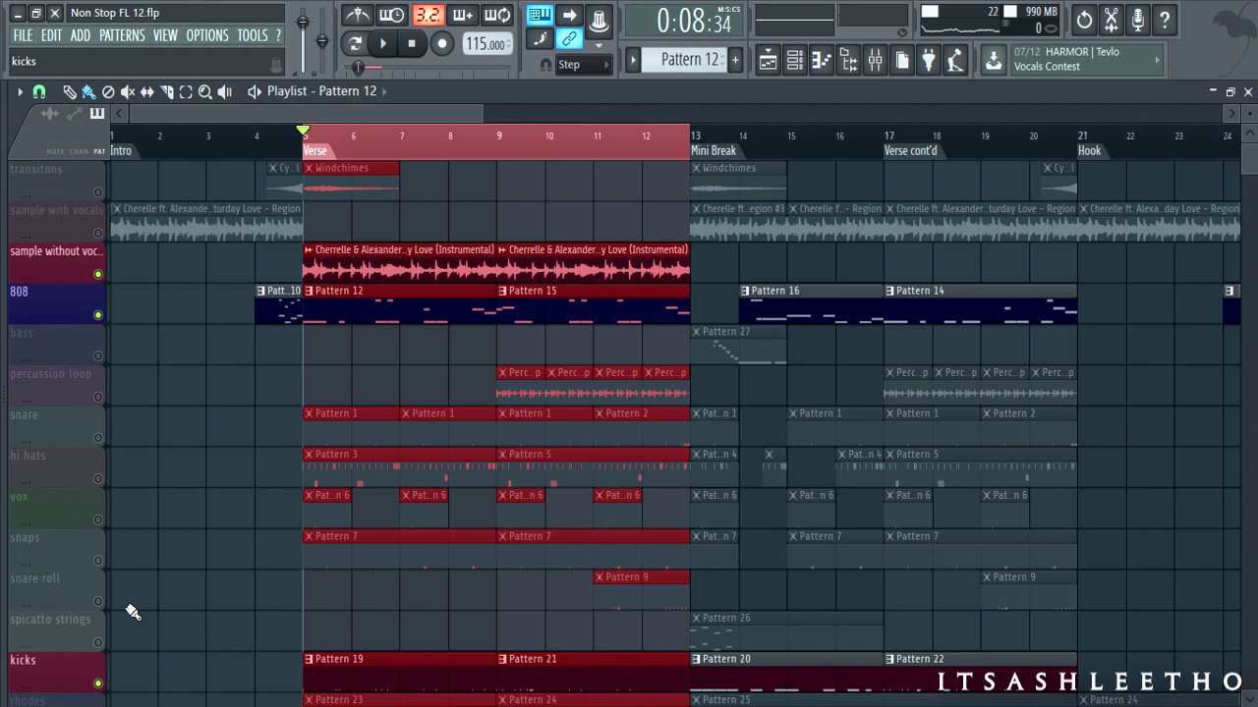
scroll(147, 589, down, 2)
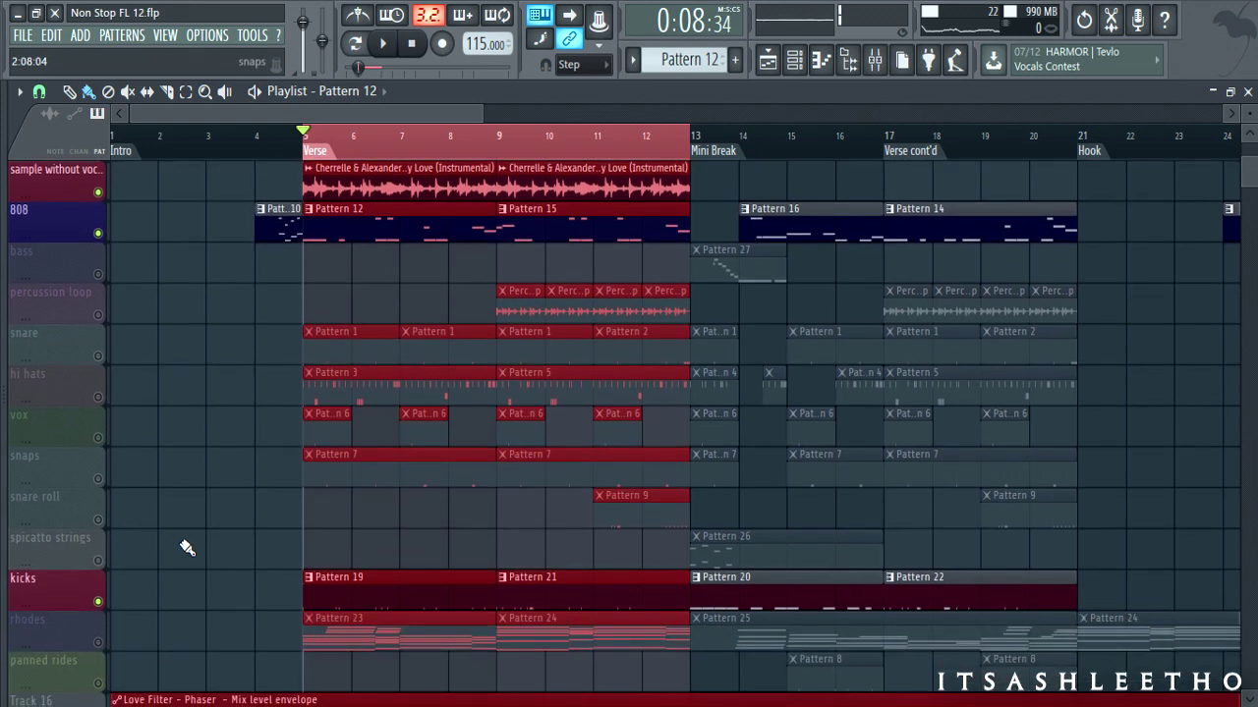
double_click(385, 650)
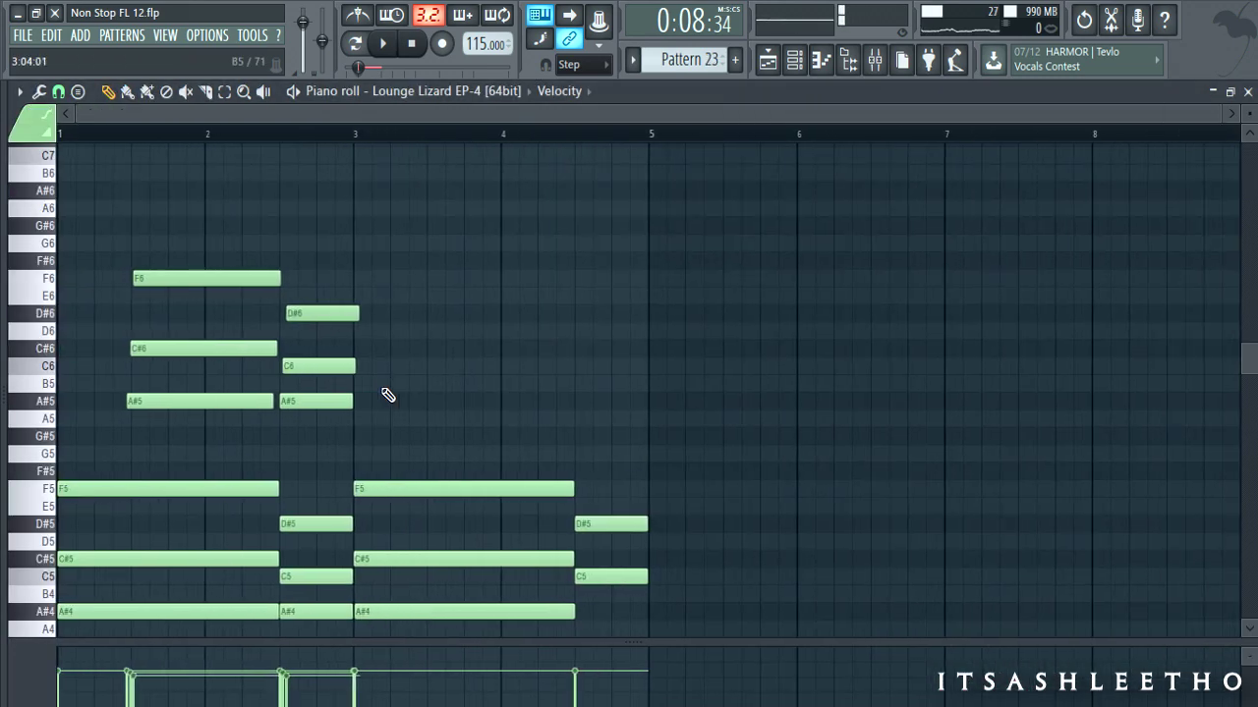
scroll(399, 326, down, 3)
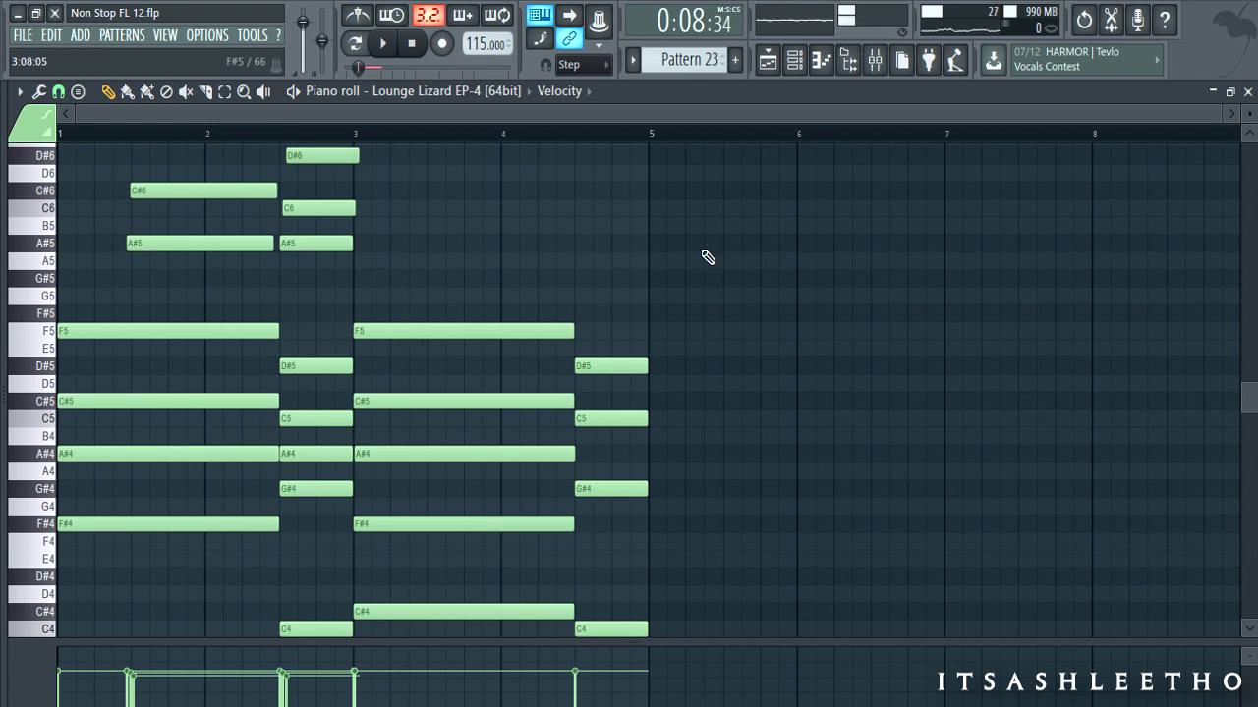
scroll(354, 393, down, 1)
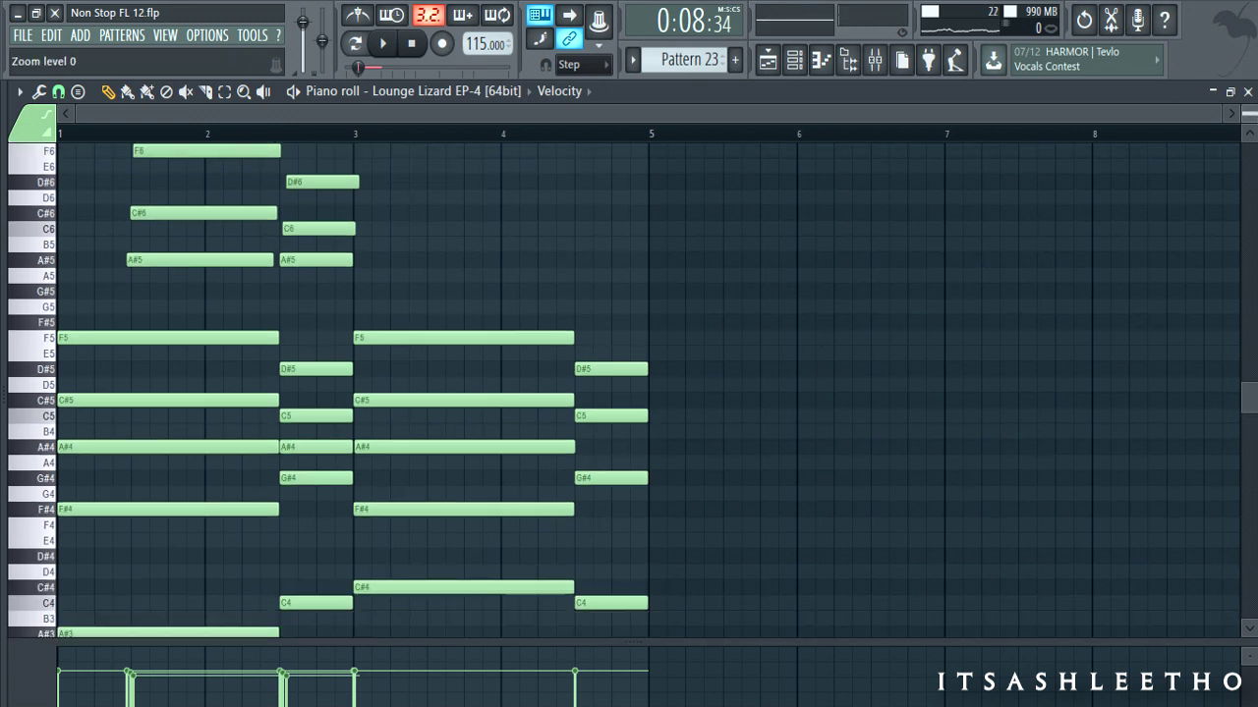
scroll(354, 393, down, 2)
click(779, 62)
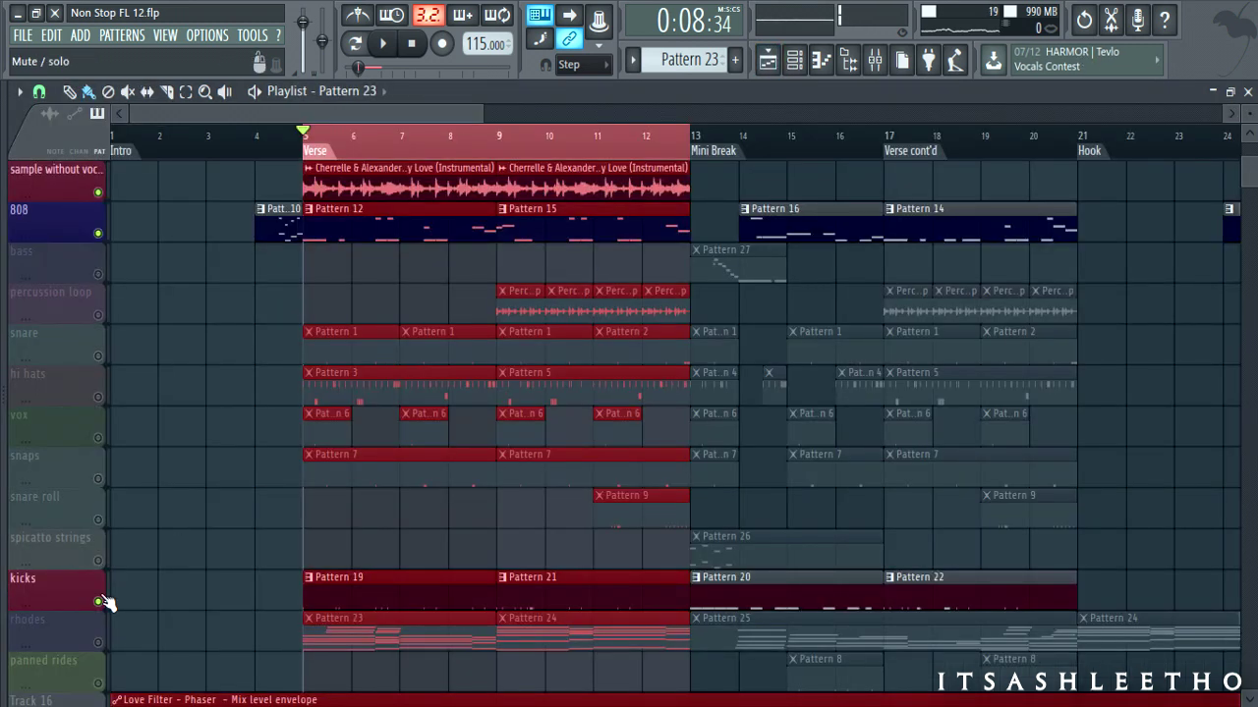
Step: While the song plays, unmute rhodes, snare, snaps, snare roll, percussion loop, bass, vox, spicatto strings and hi hats
click(100, 640)
key(space)
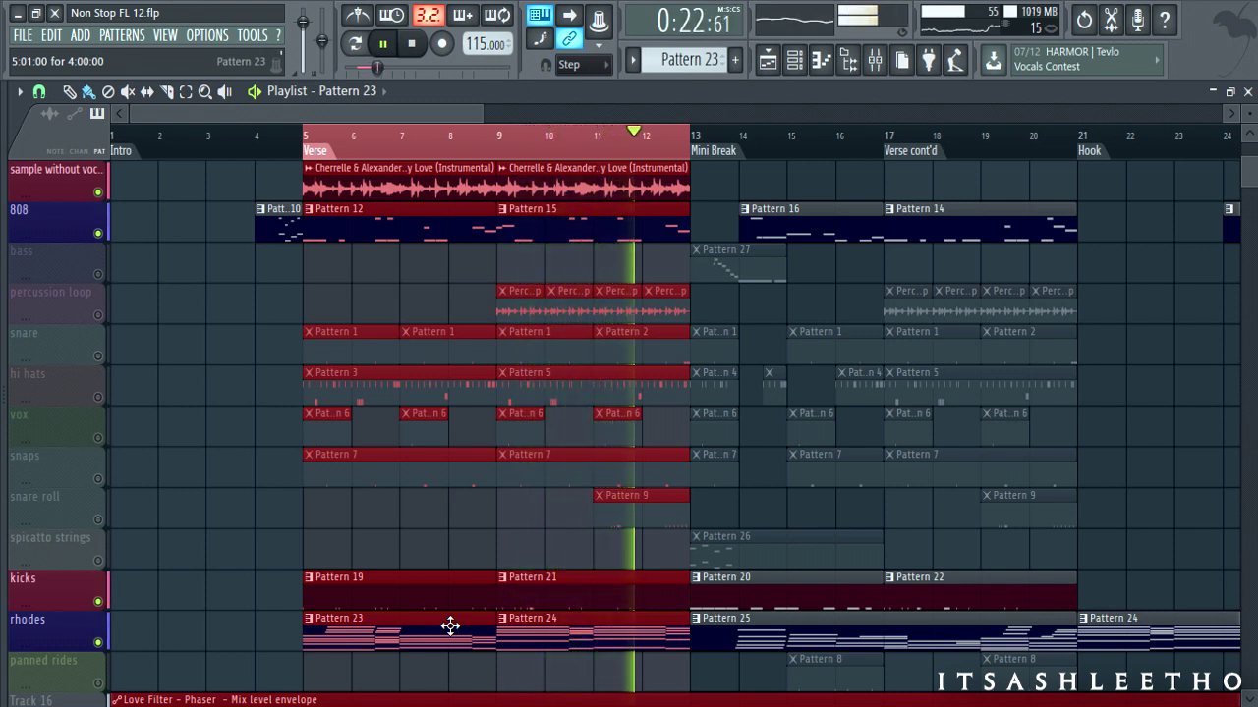
click(99, 356)
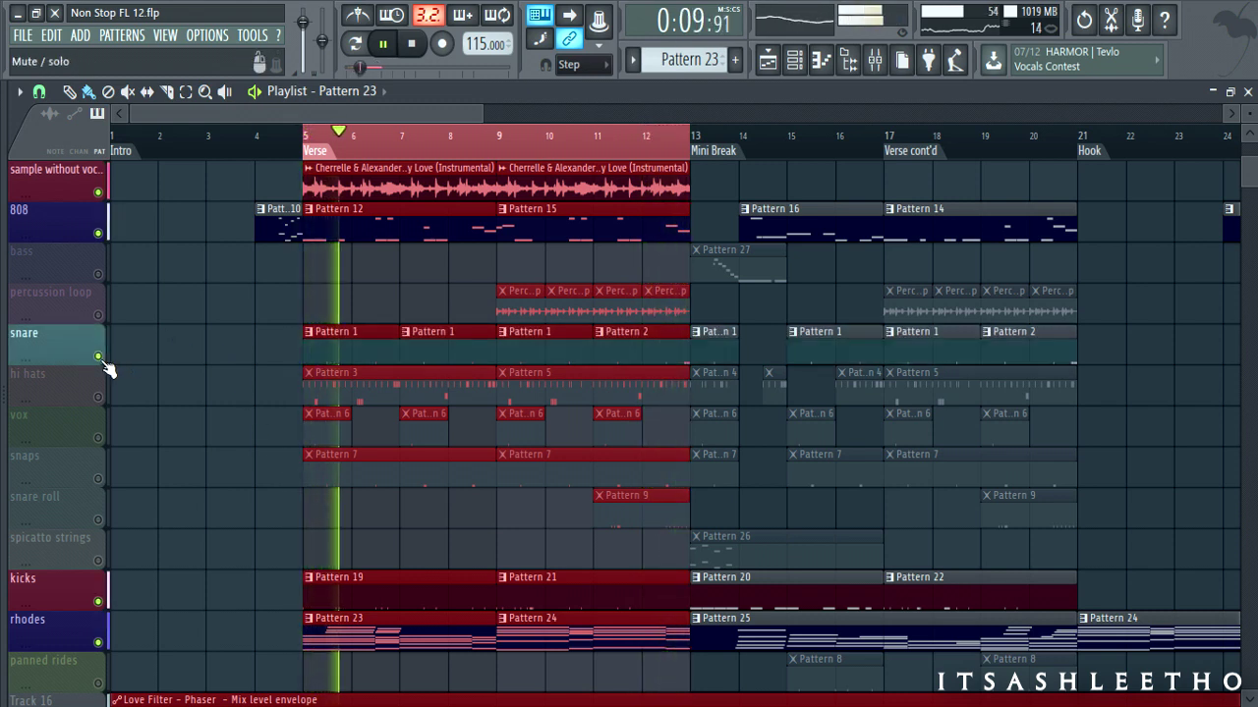
click(108, 479)
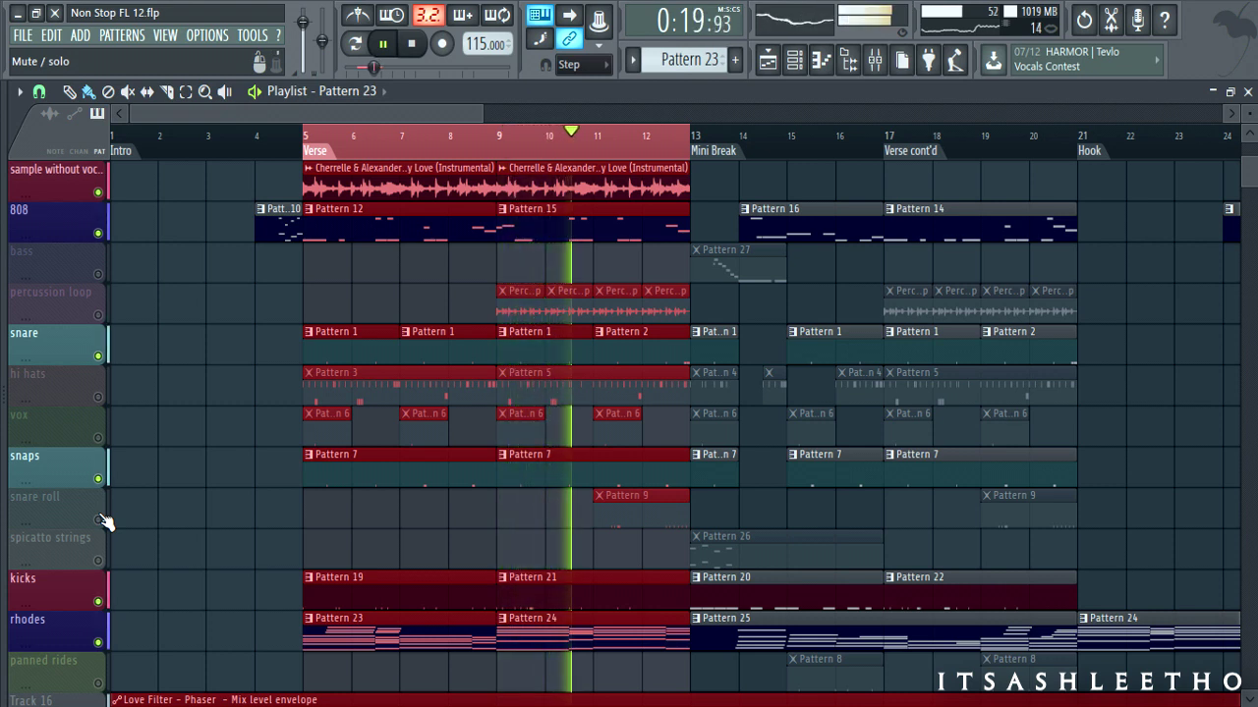
click(99, 520)
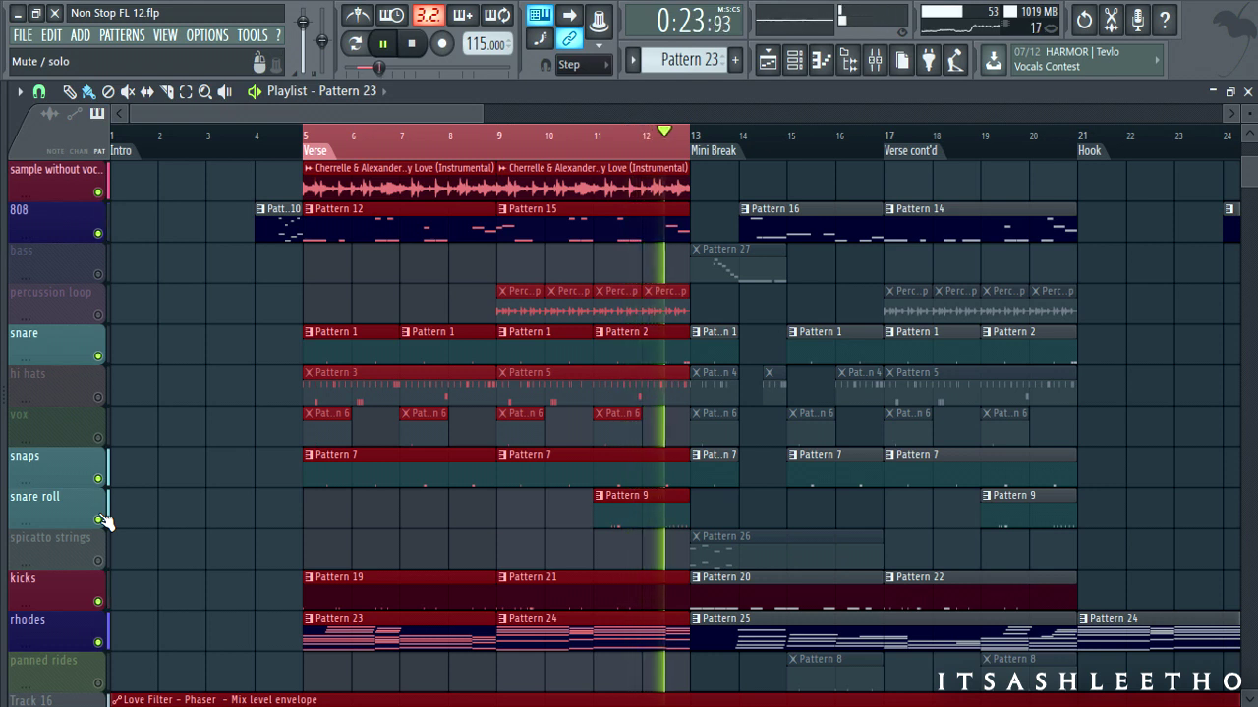
click(98, 315)
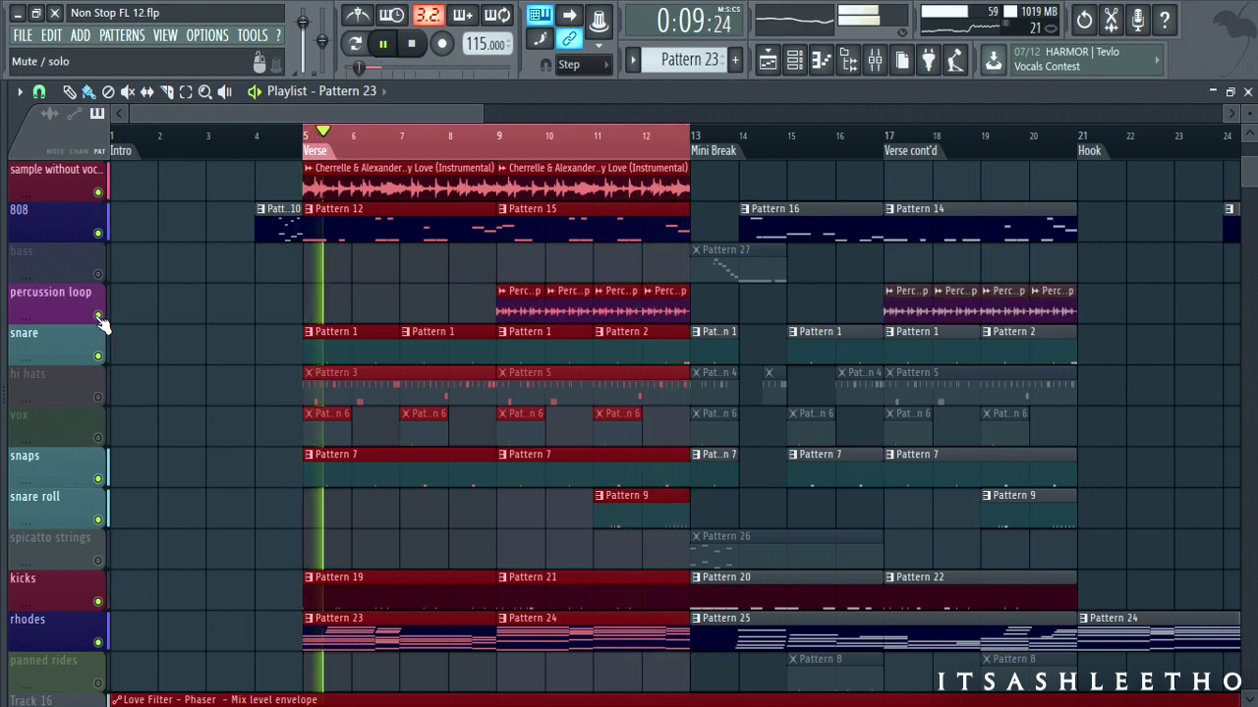
click(99, 274)
click(98, 438)
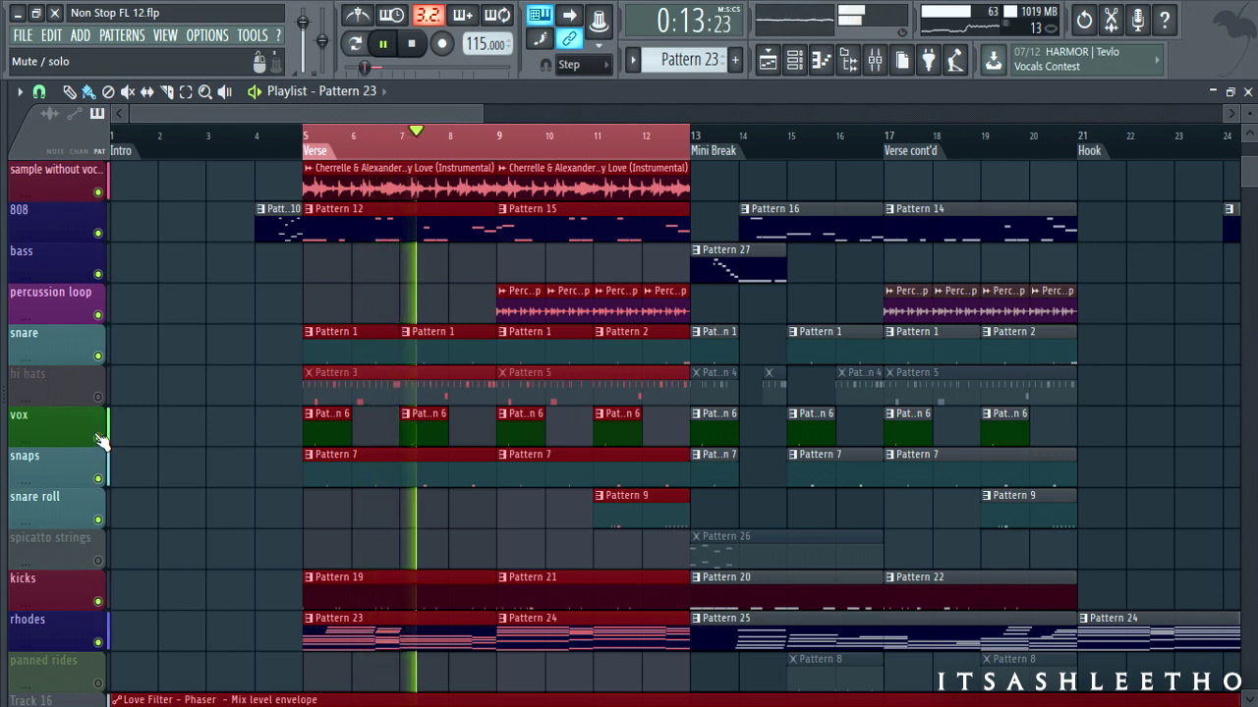
click(98, 561)
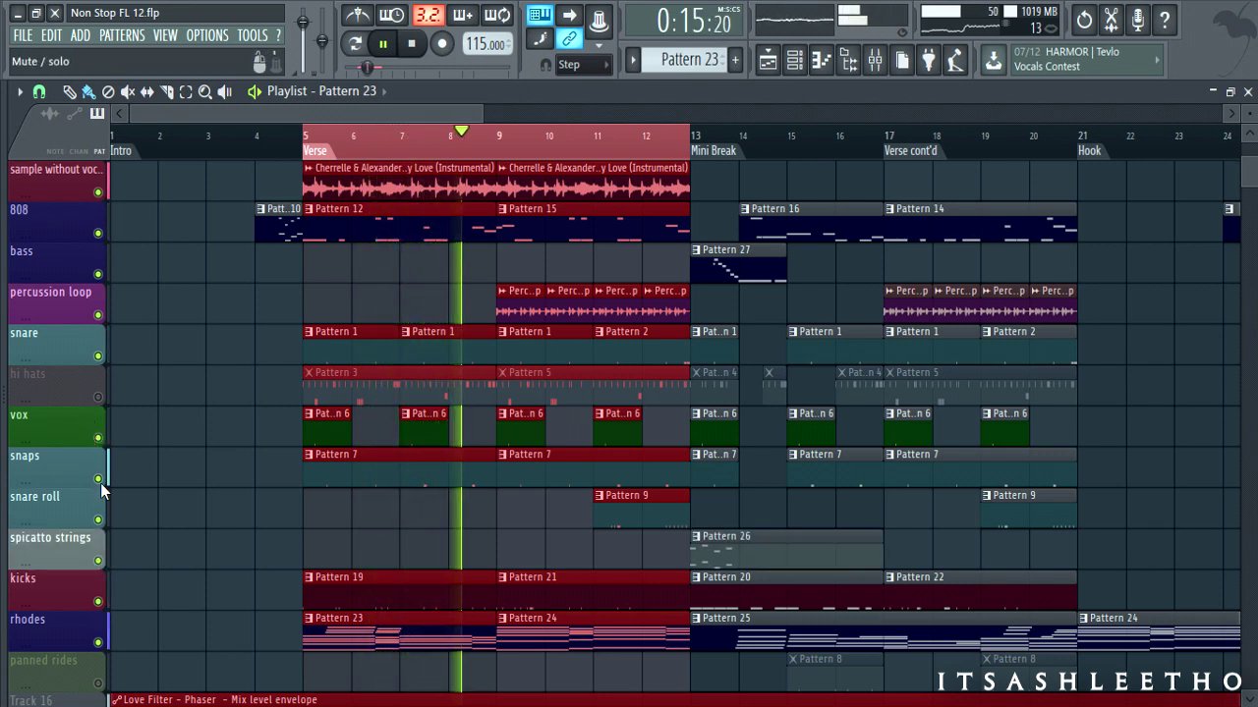
click(99, 398)
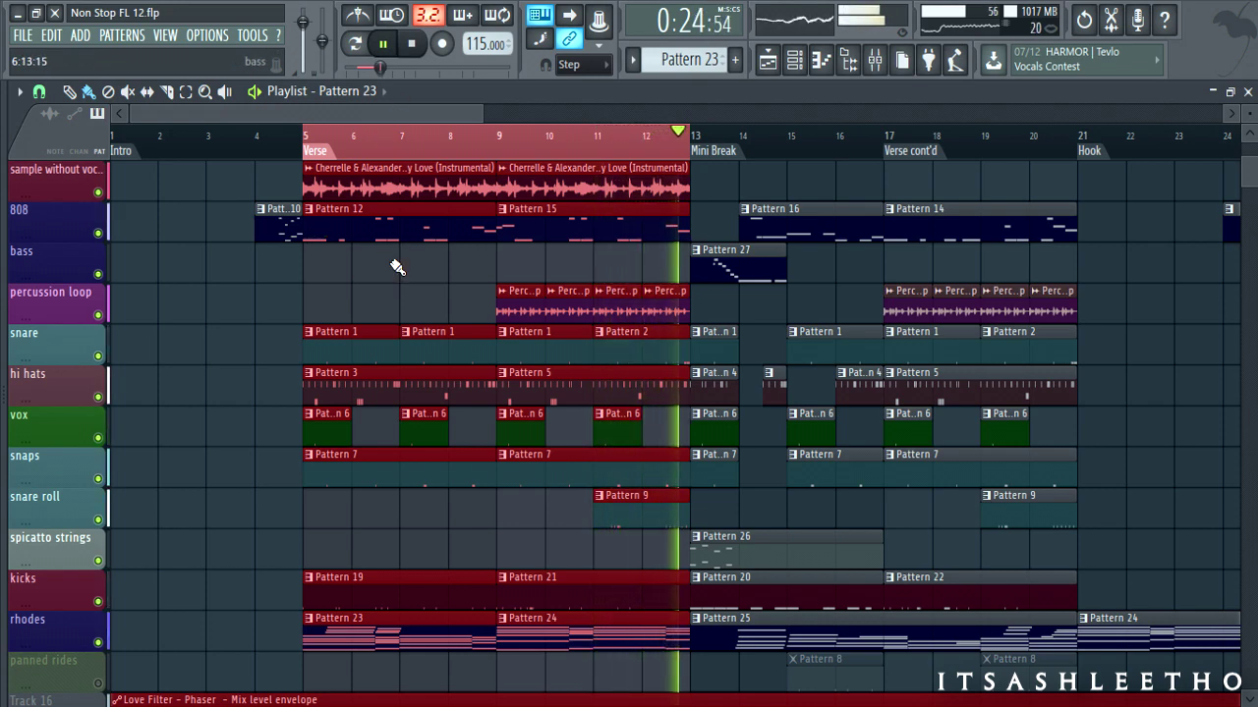
Step: Stop playback and shrink the track rows to reveal the automation lanes
key(space)
scroll(395, 300, down, 5)
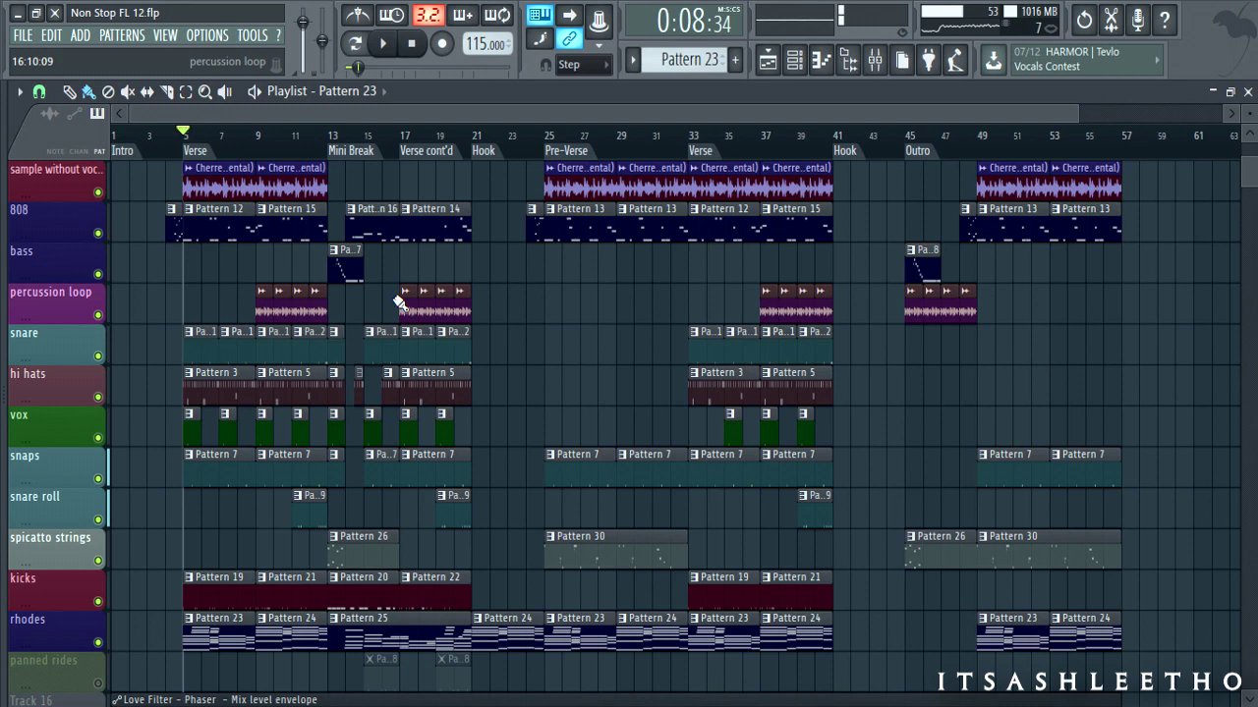
drag(1253, 118, 1253, 155)
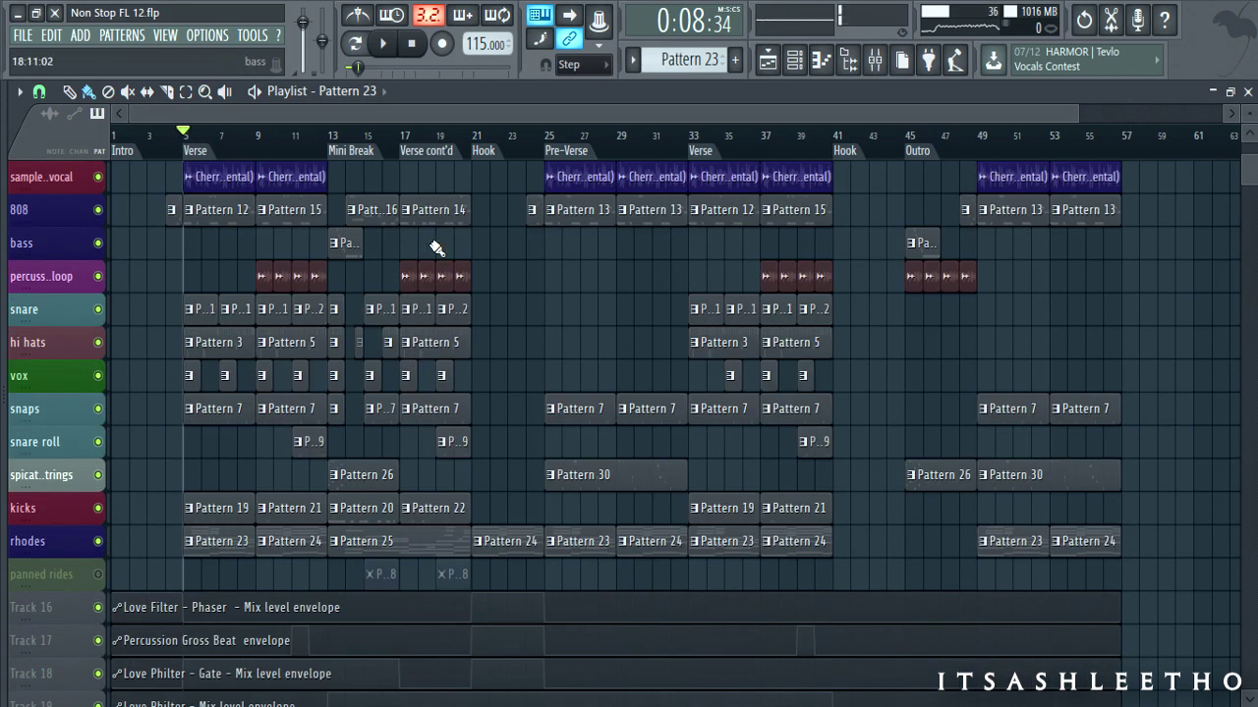
scroll(298, 317, up, 4)
scroll(360, 297, up, 2)
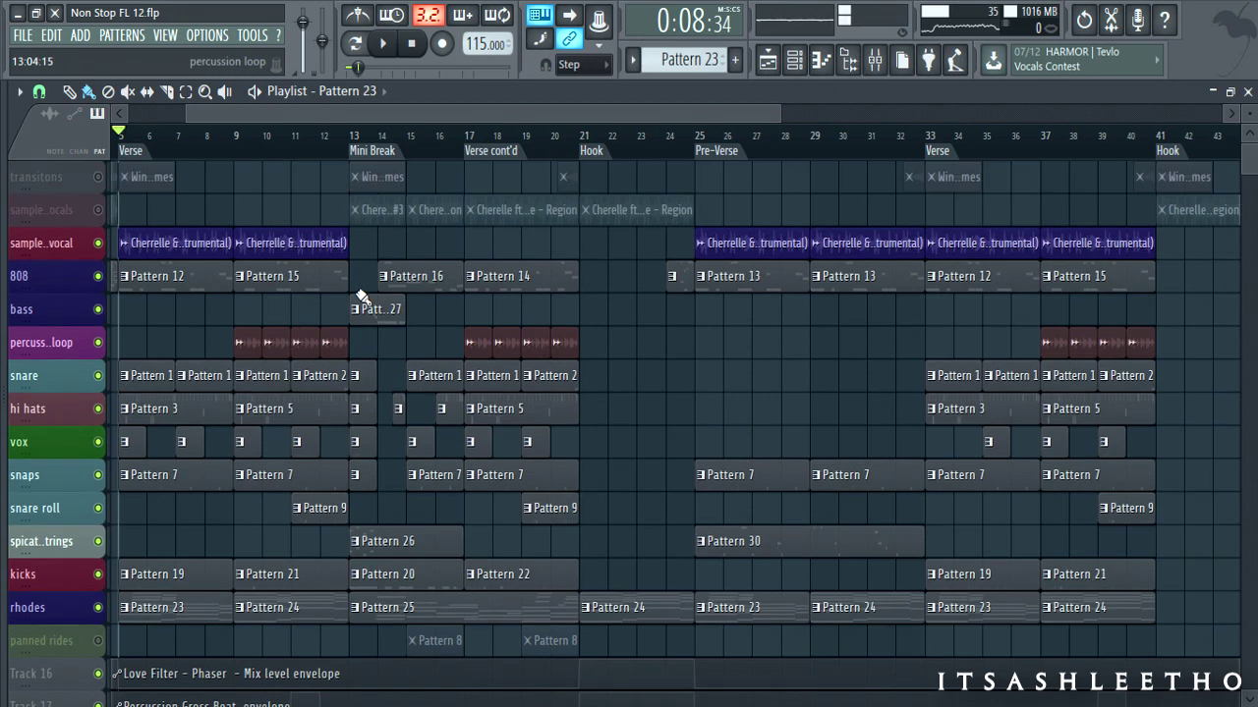
scroll(356, 231, up, 3)
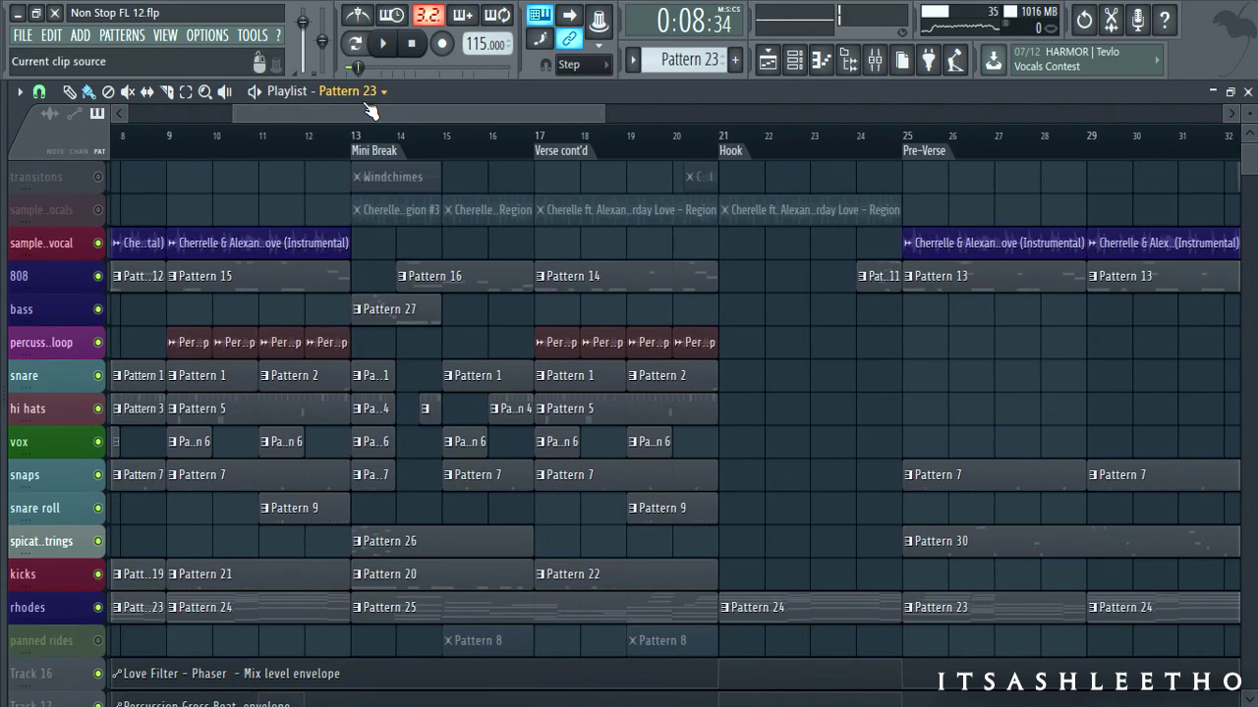
Step: Open the Digi synth's Sytrus window from the channel rack, preview a note, and close it
click(794, 63)
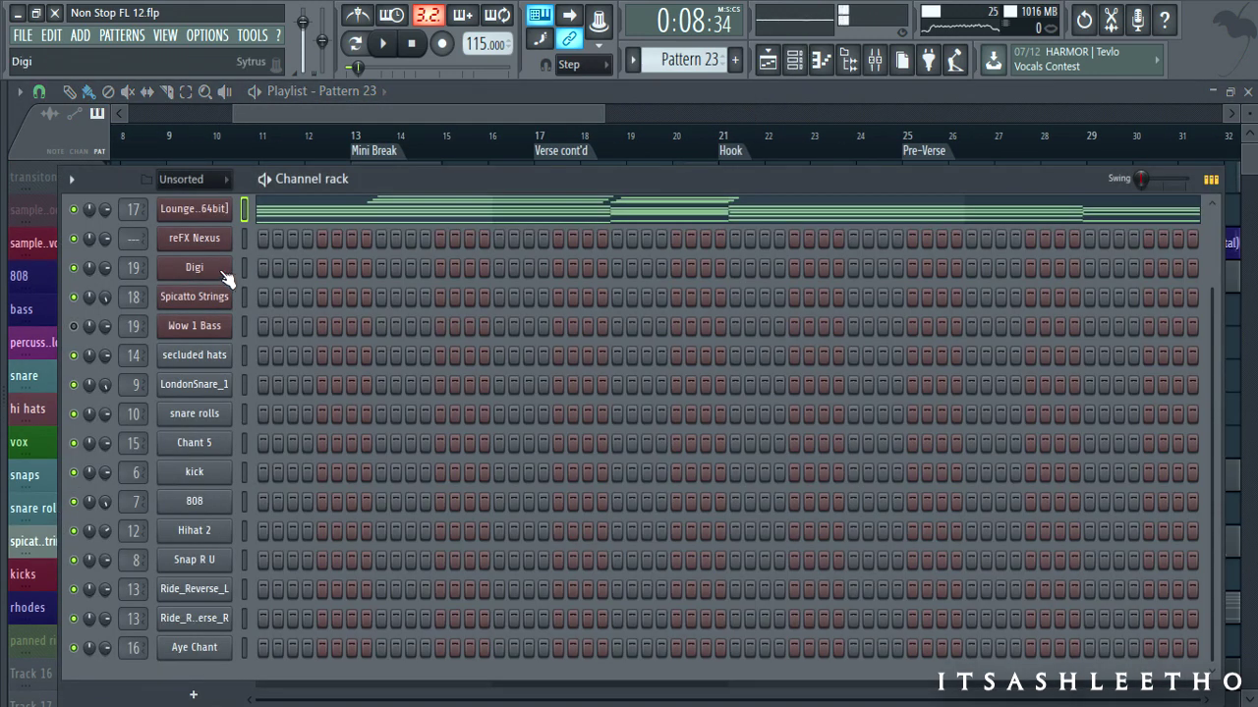
click(222, 272)
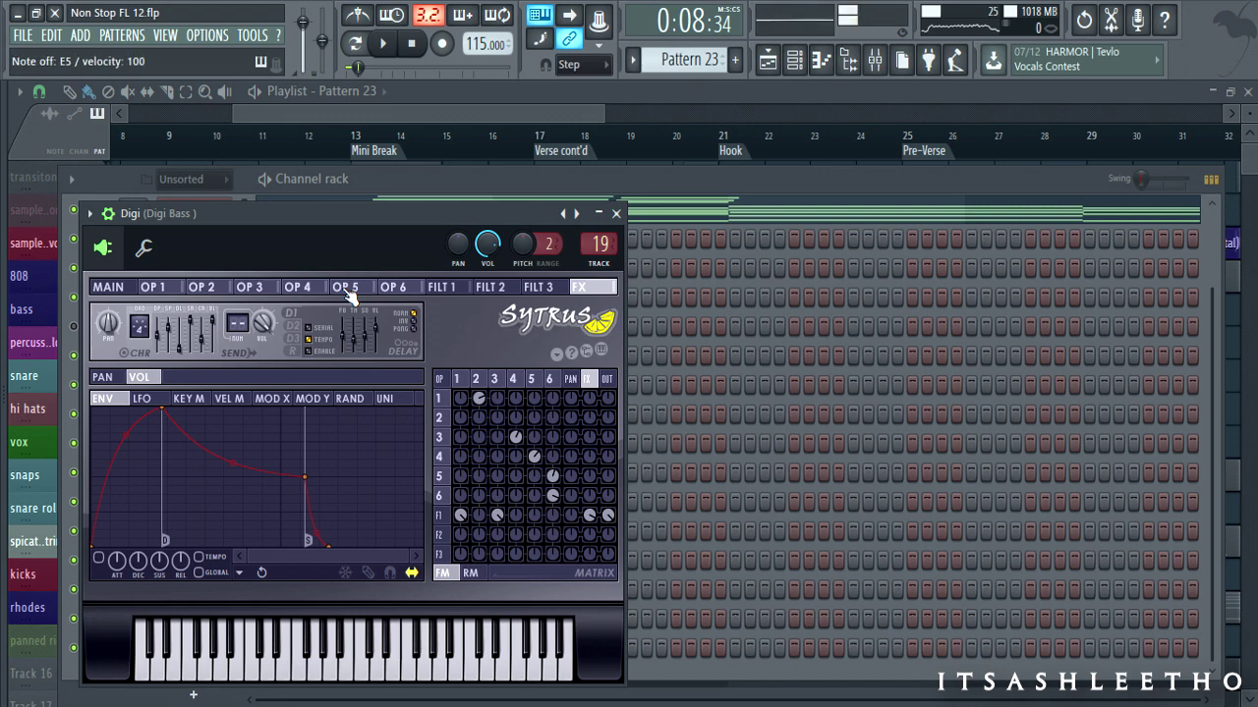
key(x)
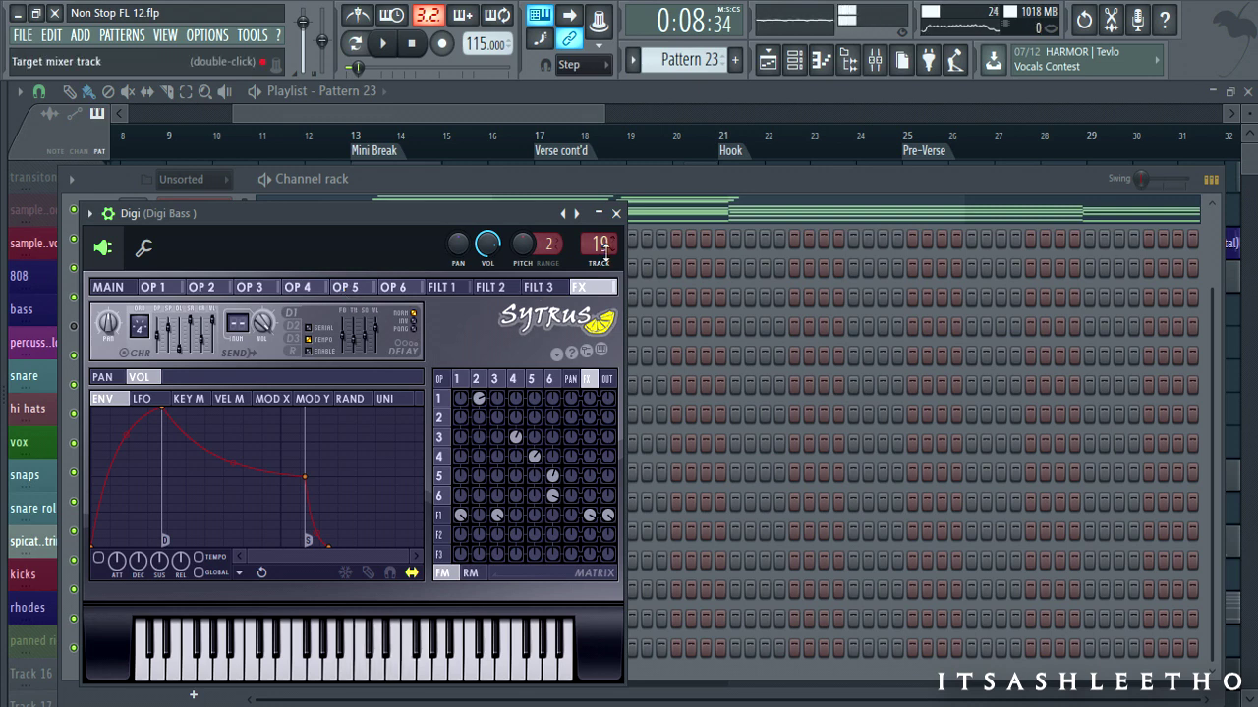
click(617, 214)
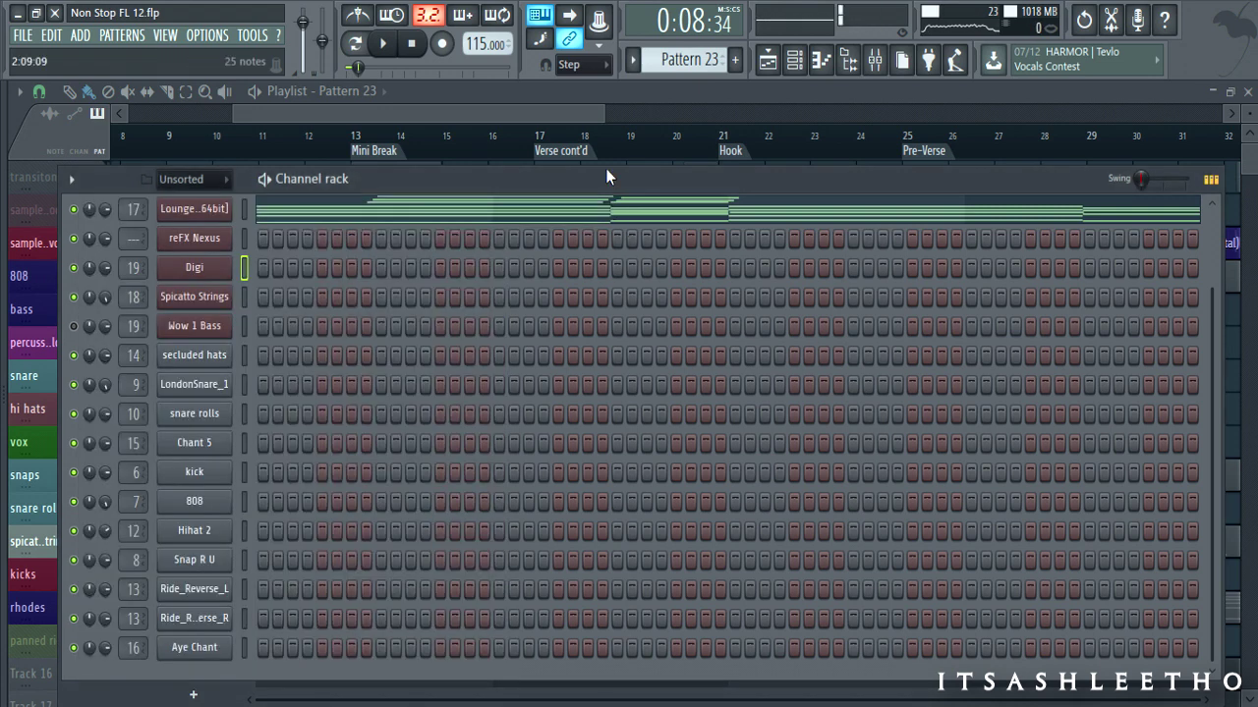
Step: Return to the playlist and unmute the Sample w Vocals track
click(580, 103)
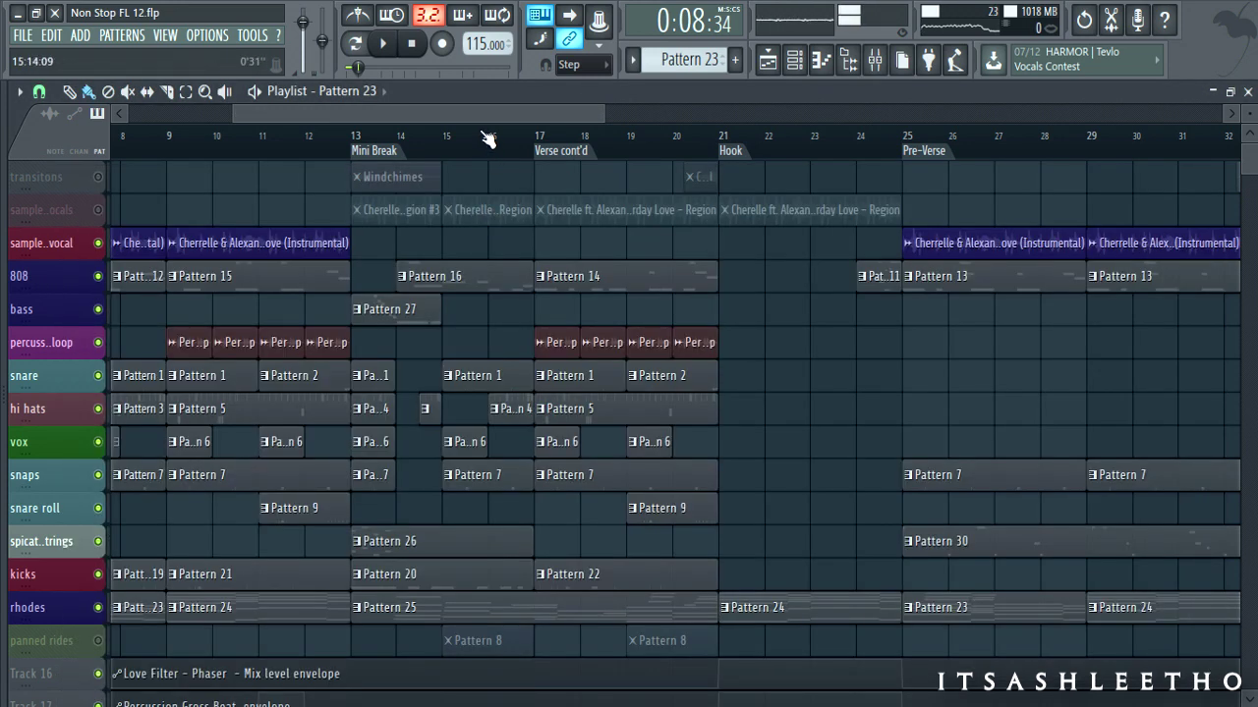
drag(450, 112, 412, 122)
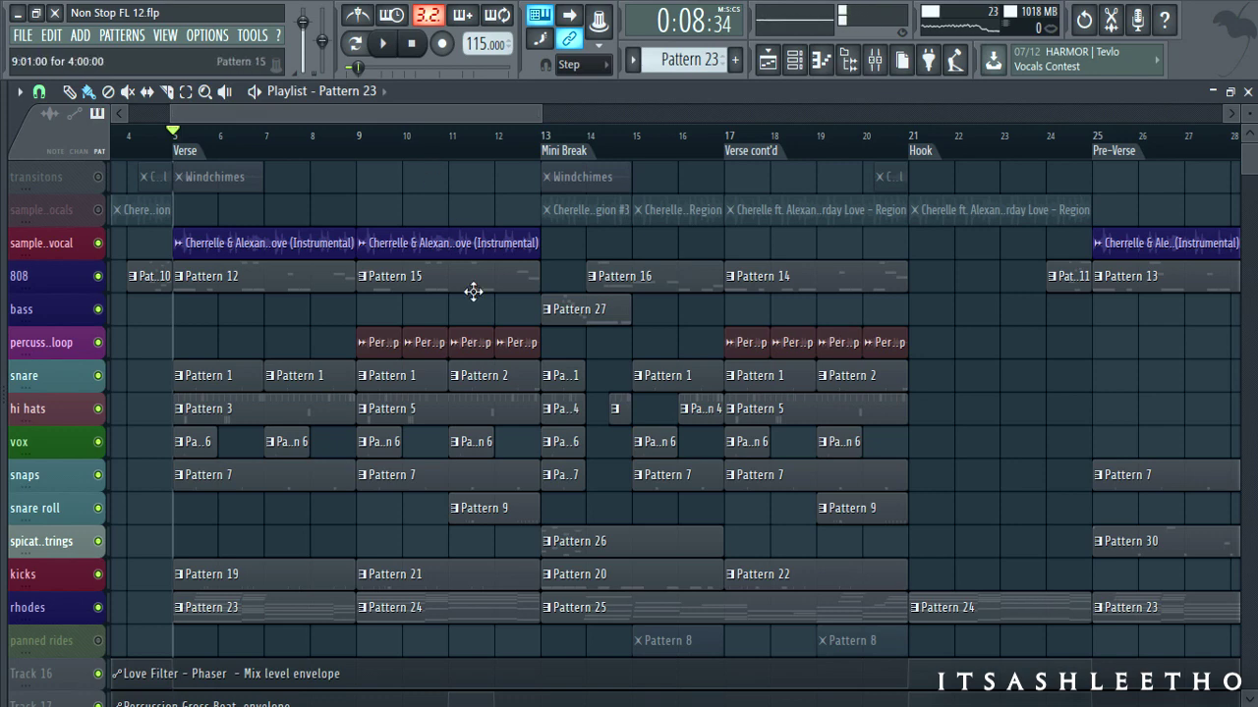
click(97, 210)
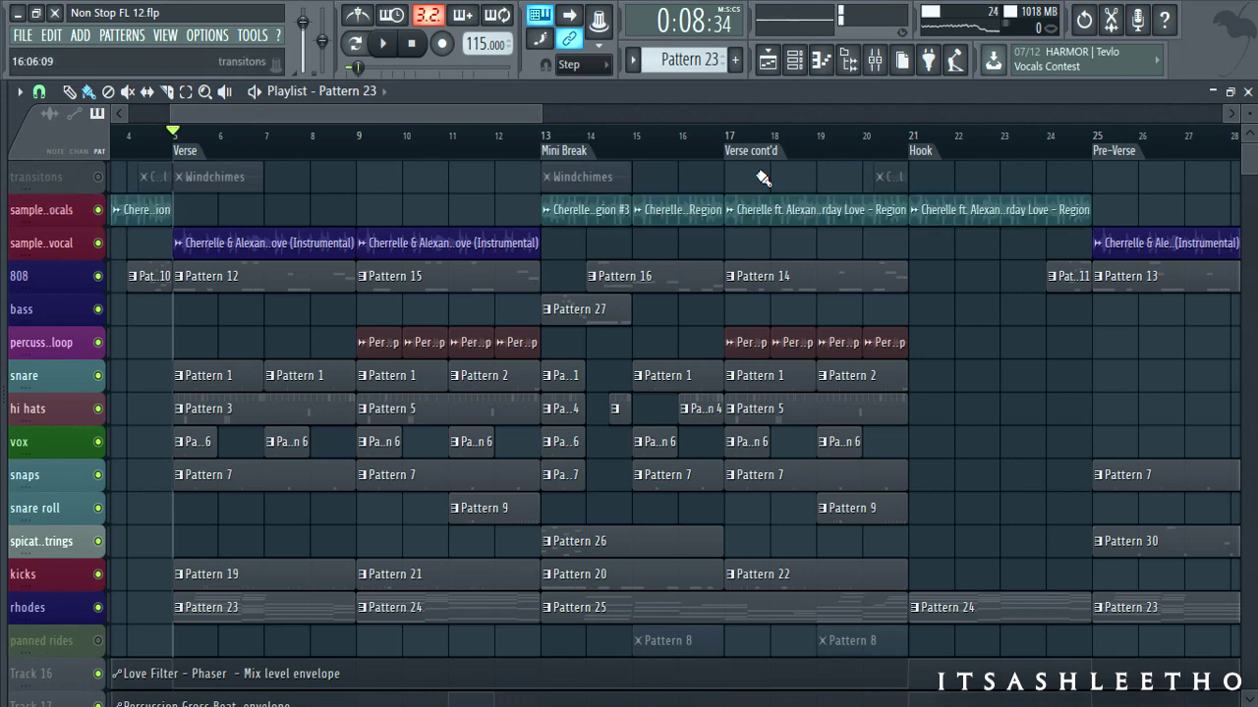
click(795, 62)
click(193, 179)
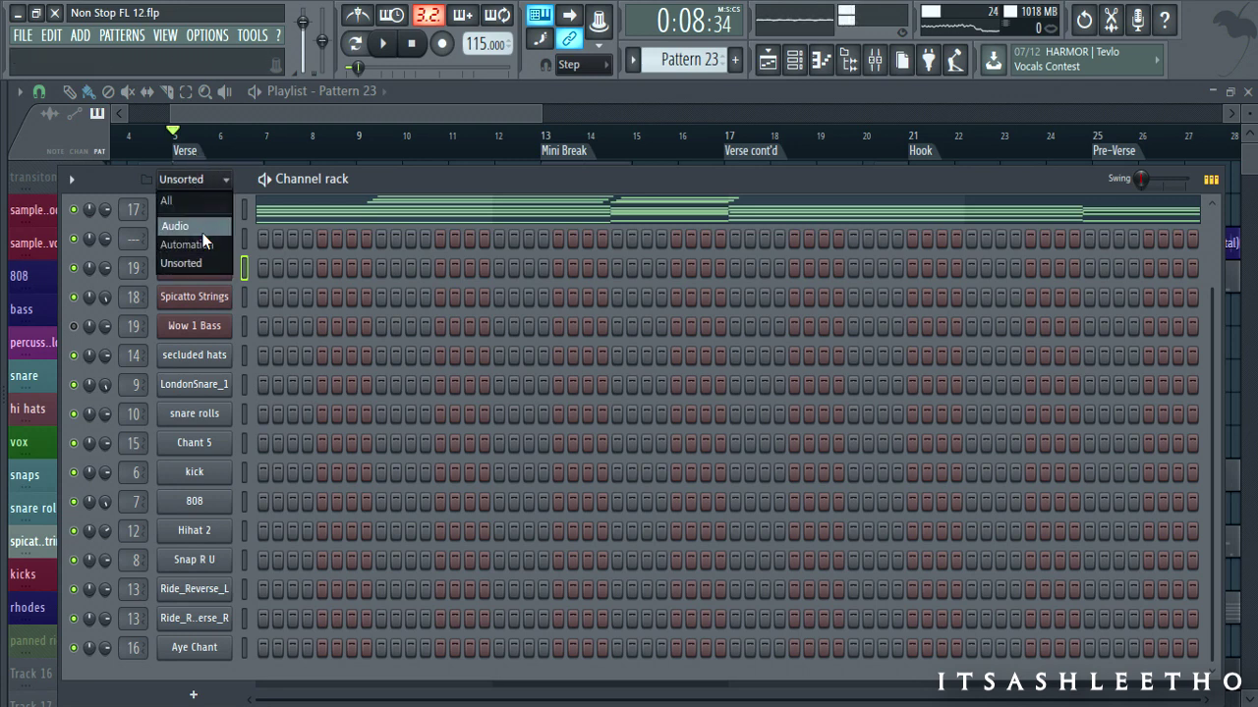
click(202, 232)
click(209, 309)
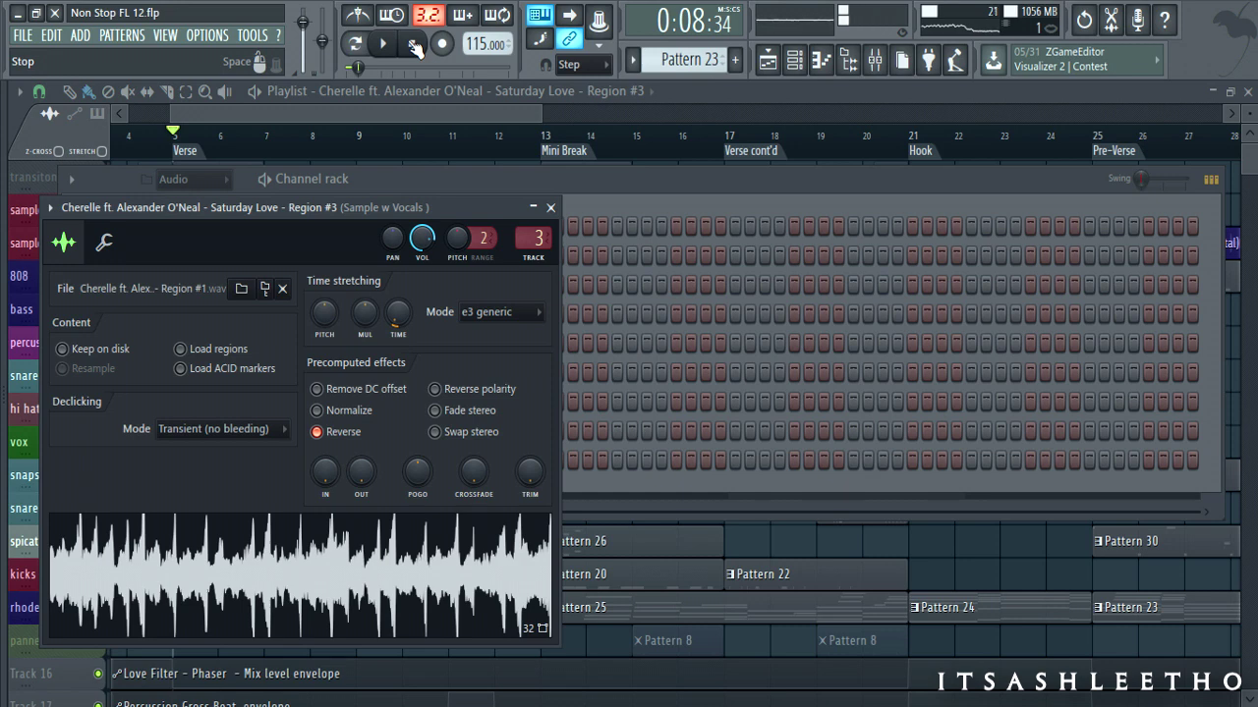
key(F12)
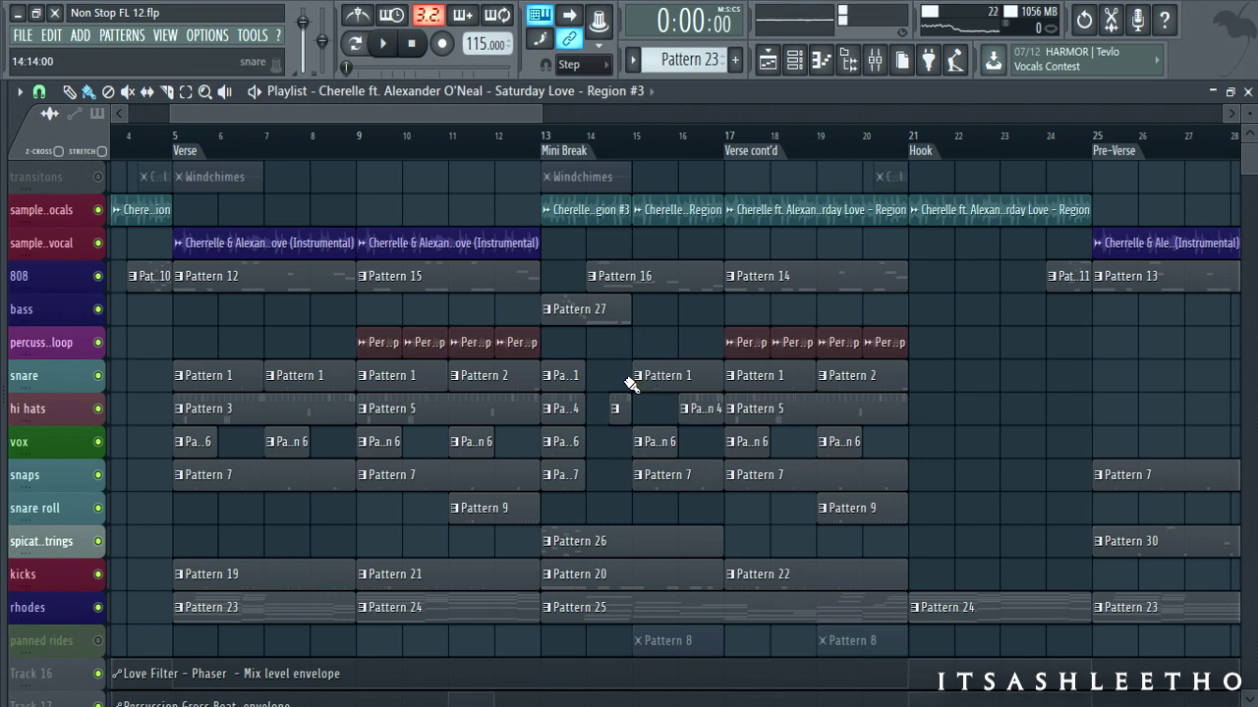
Step: Unmute panned rides and transitons while playing the arrangement from bar 9, then stop
scroll(403, 235, down, 2)
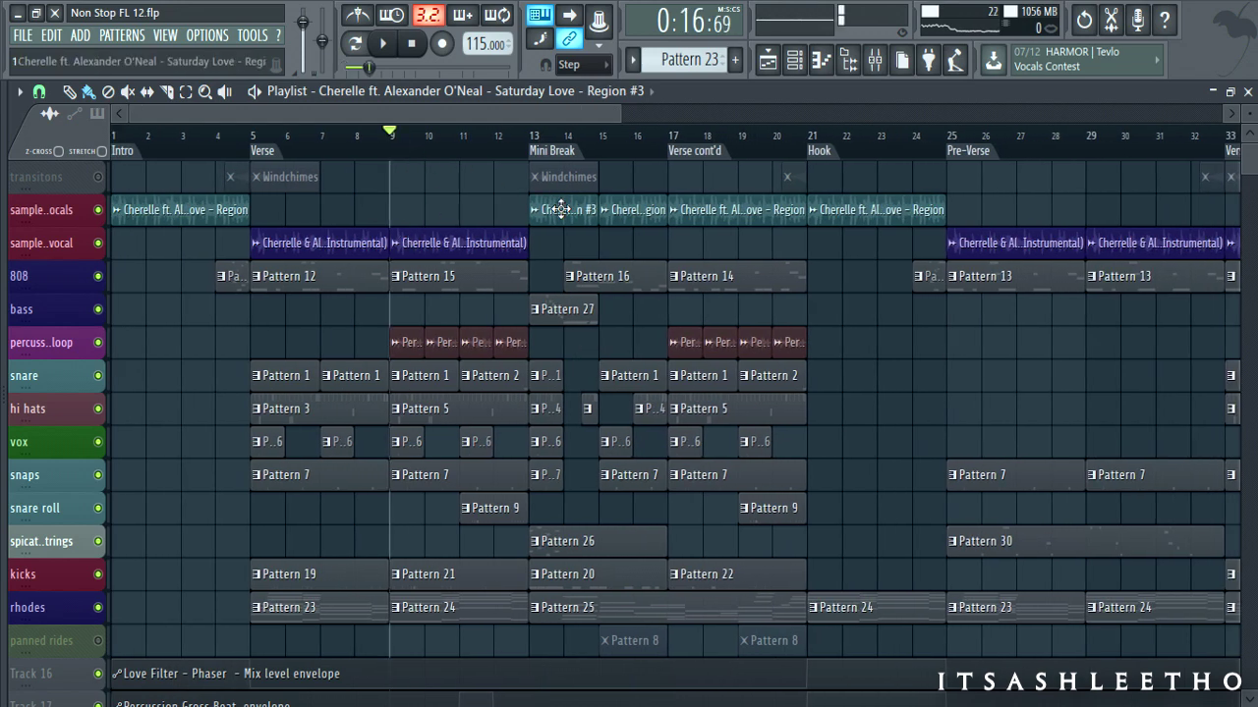
click(106, 639)
key(space)
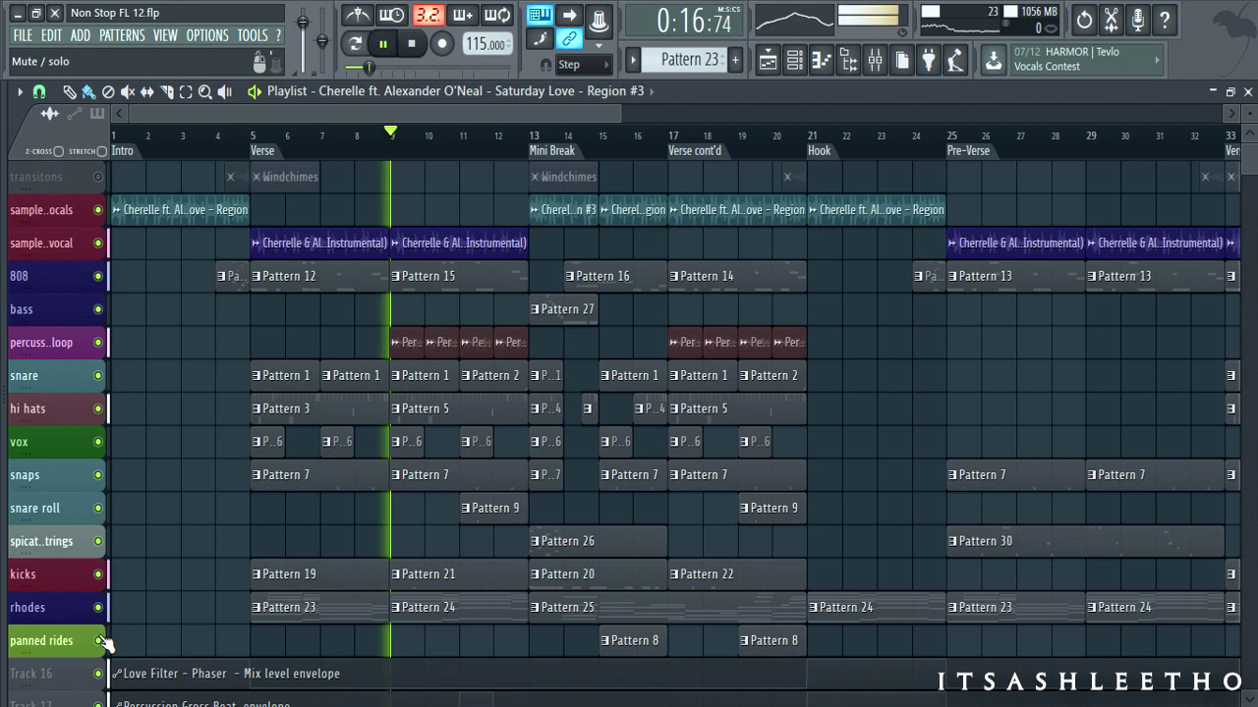
click(98, 178)
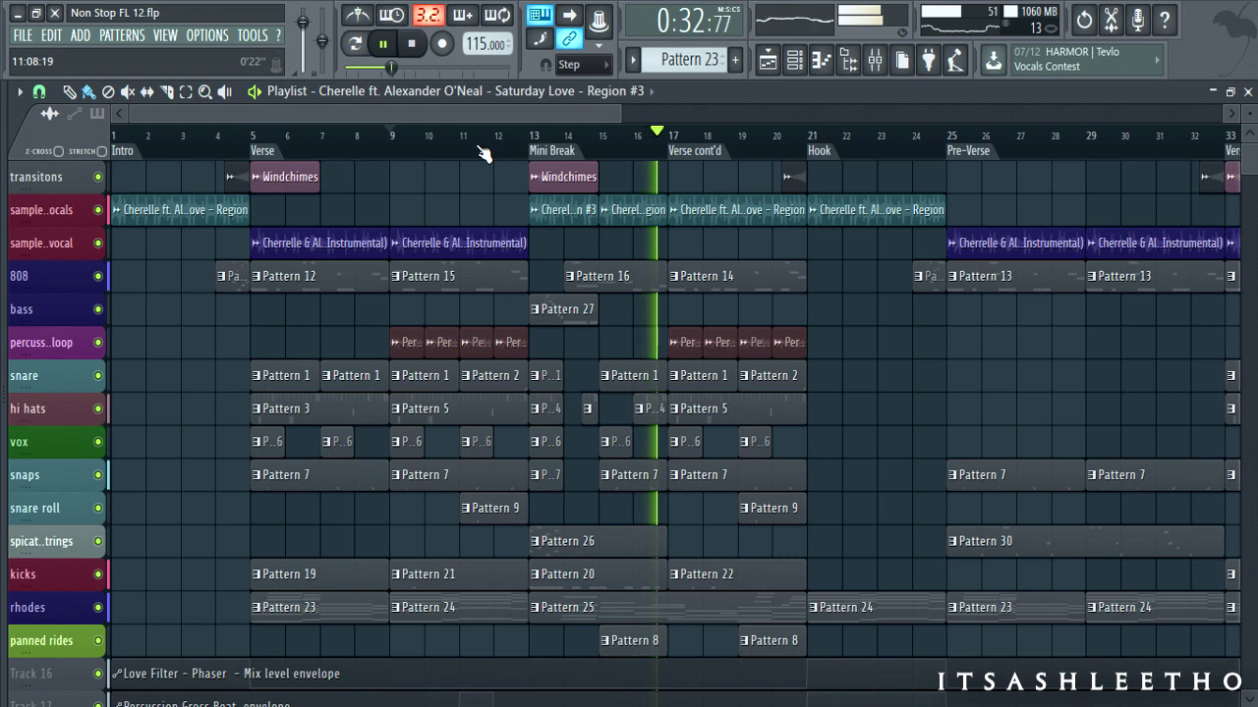
key(space)
scroll(543, 185, up, 3)
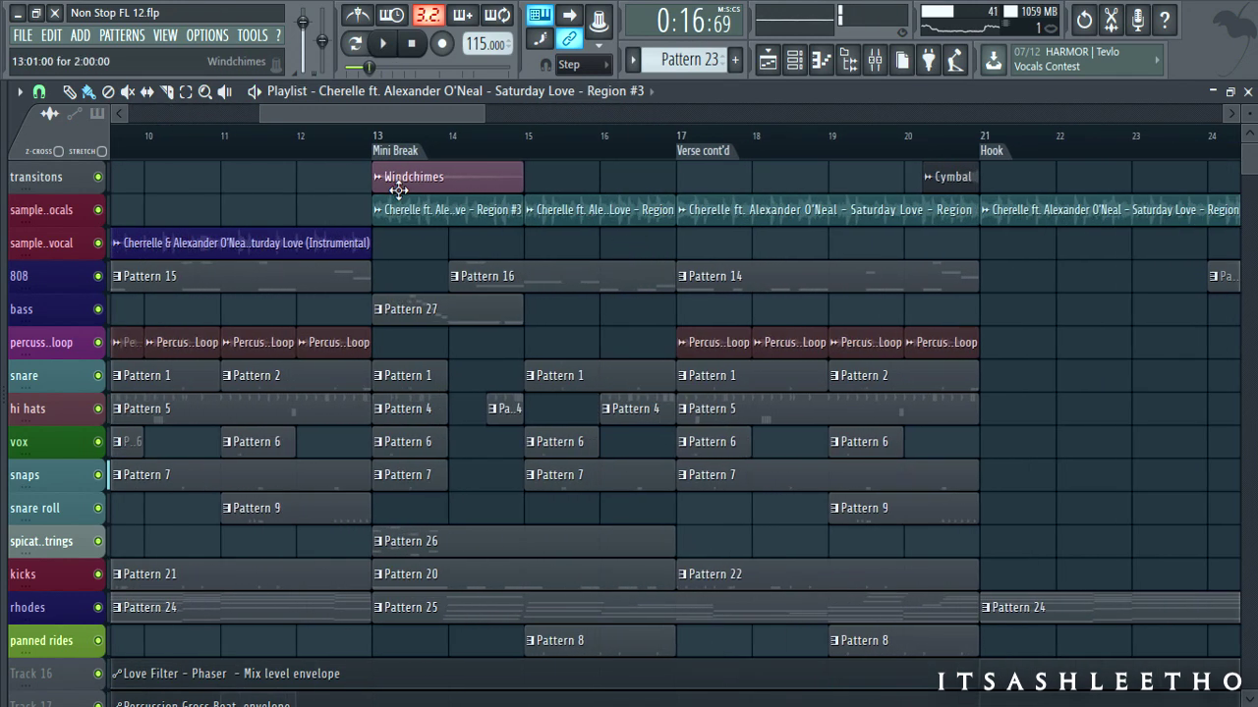
Step: Select bars 13–17, the Mini Break, and open Pattern 27 in the piano roll
drag(398, 147, 676, 162)
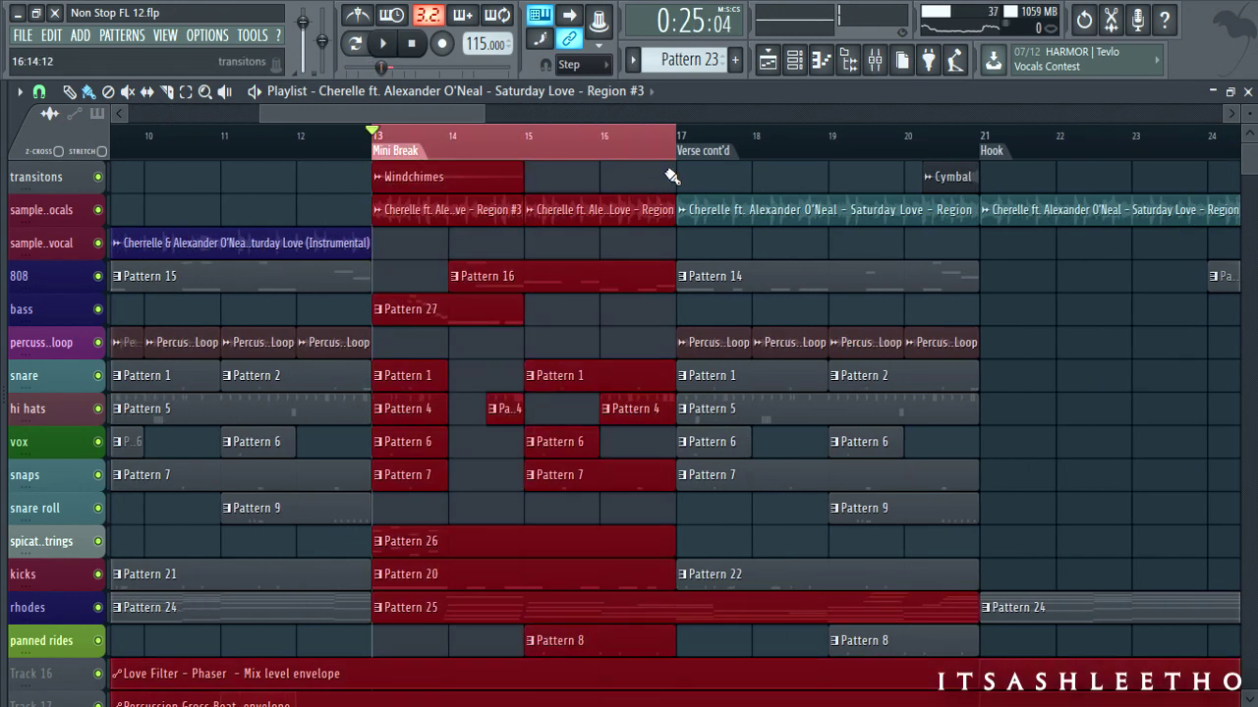
scroll(647, 226, up, 1)
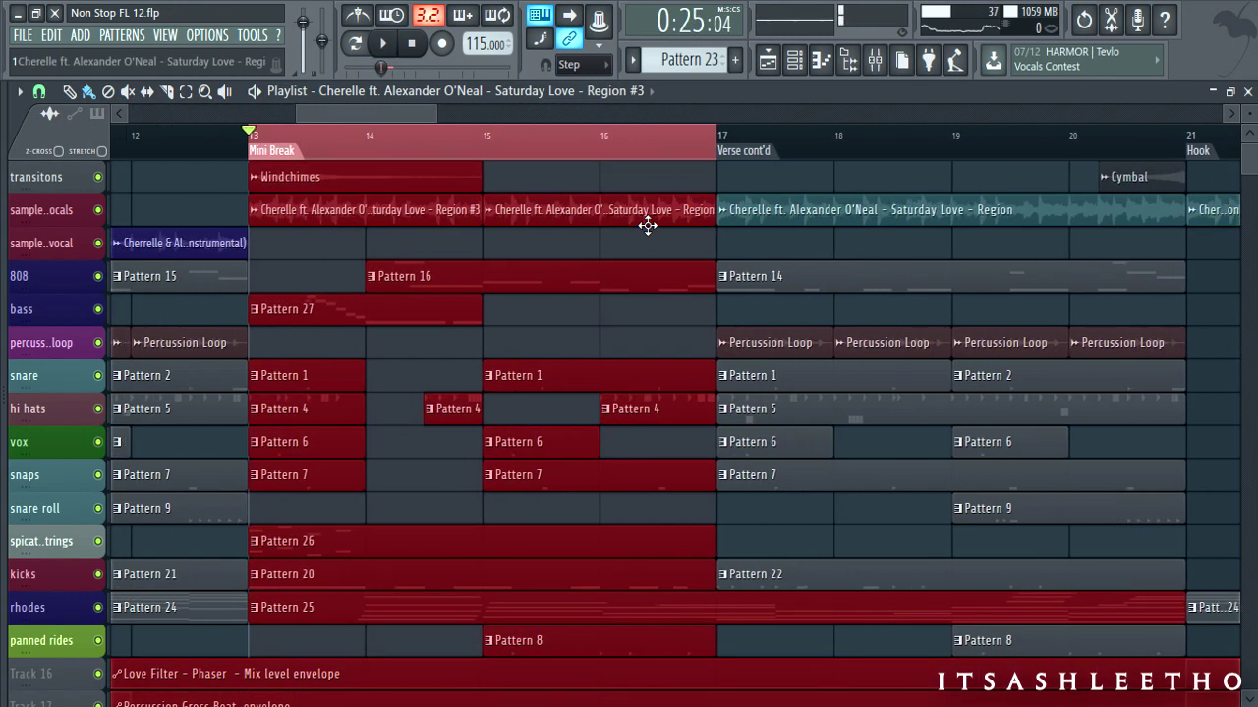
double_click(371, 334)
Step: Play Pattern 27's descending Digi line ending on A#4, then stop
scroll(177, 275, up, 3)
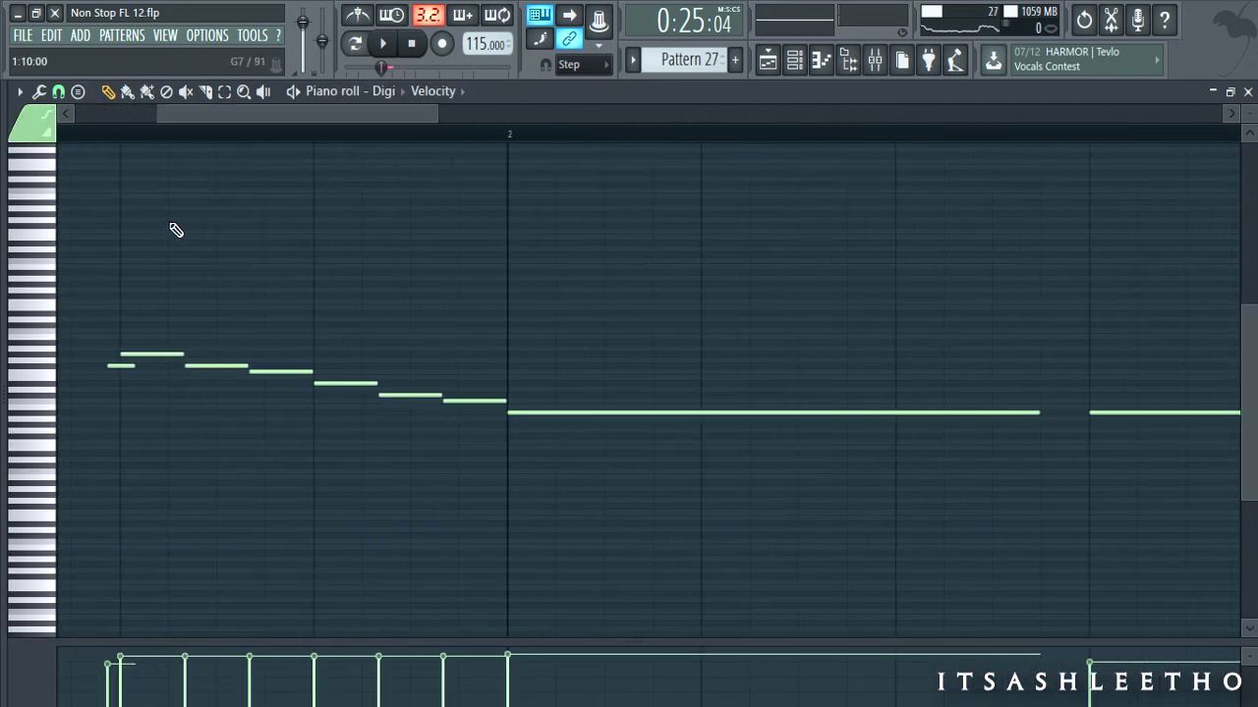
scroll(264, 113, left, 3)
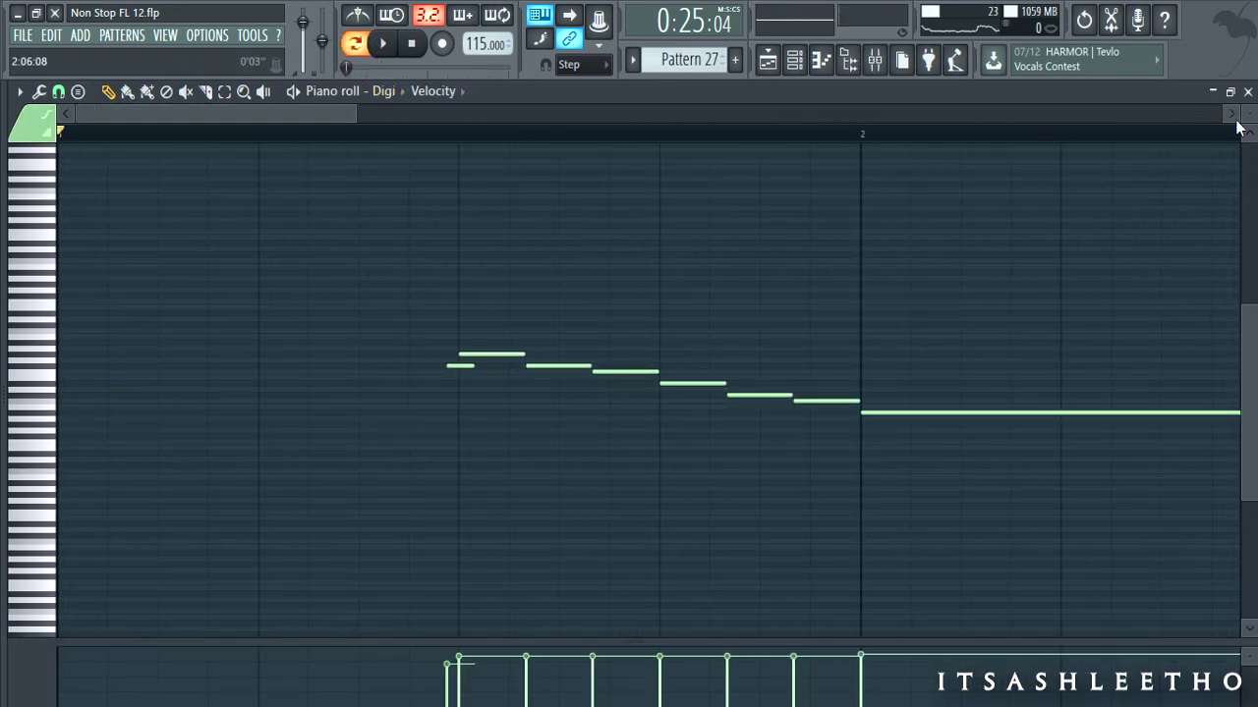
scroll(1188, 166, up, 2)
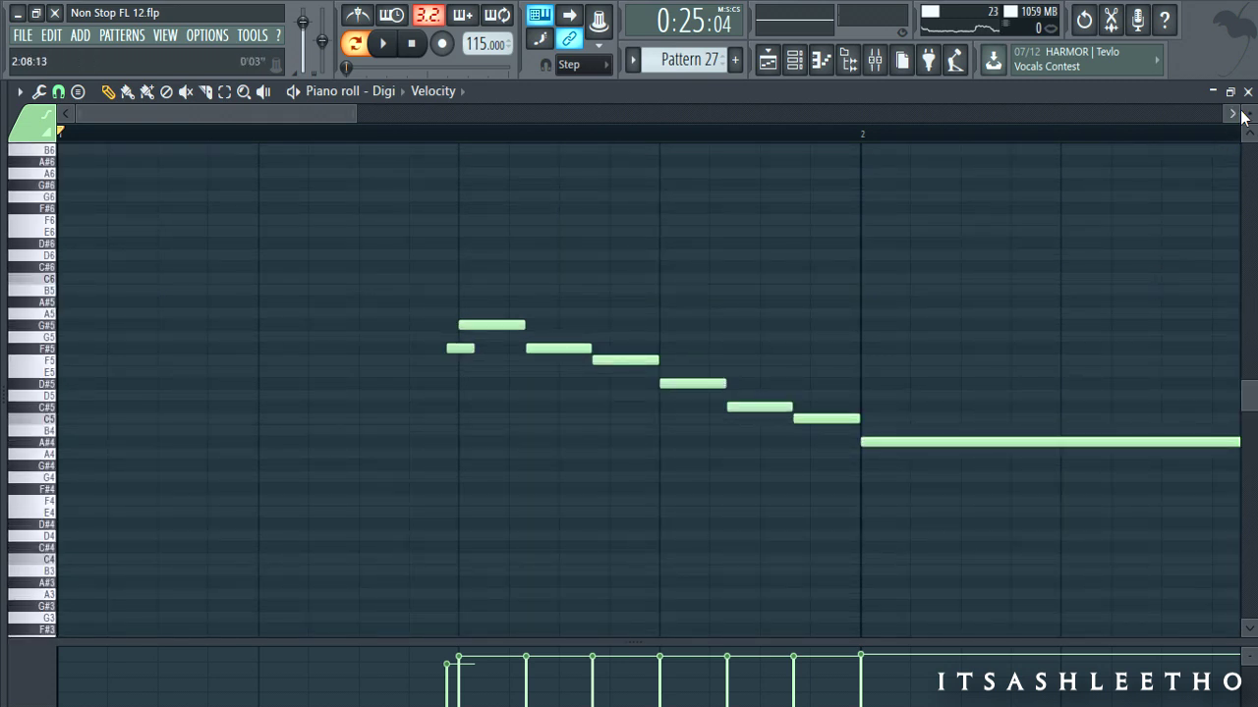
scroll(1249, 120, up, 2)
scroll(1145, 230, down, 1)
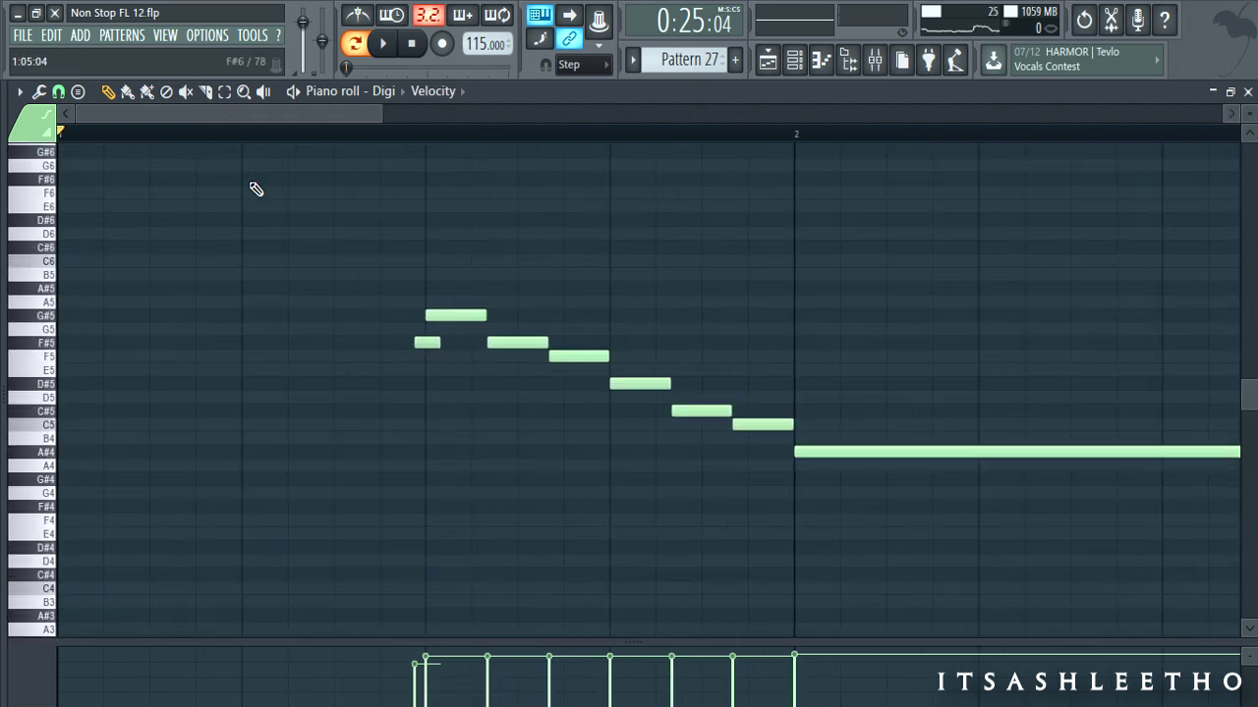
click(249, 137)
key(space)
scroll(471, 233, down, 2)
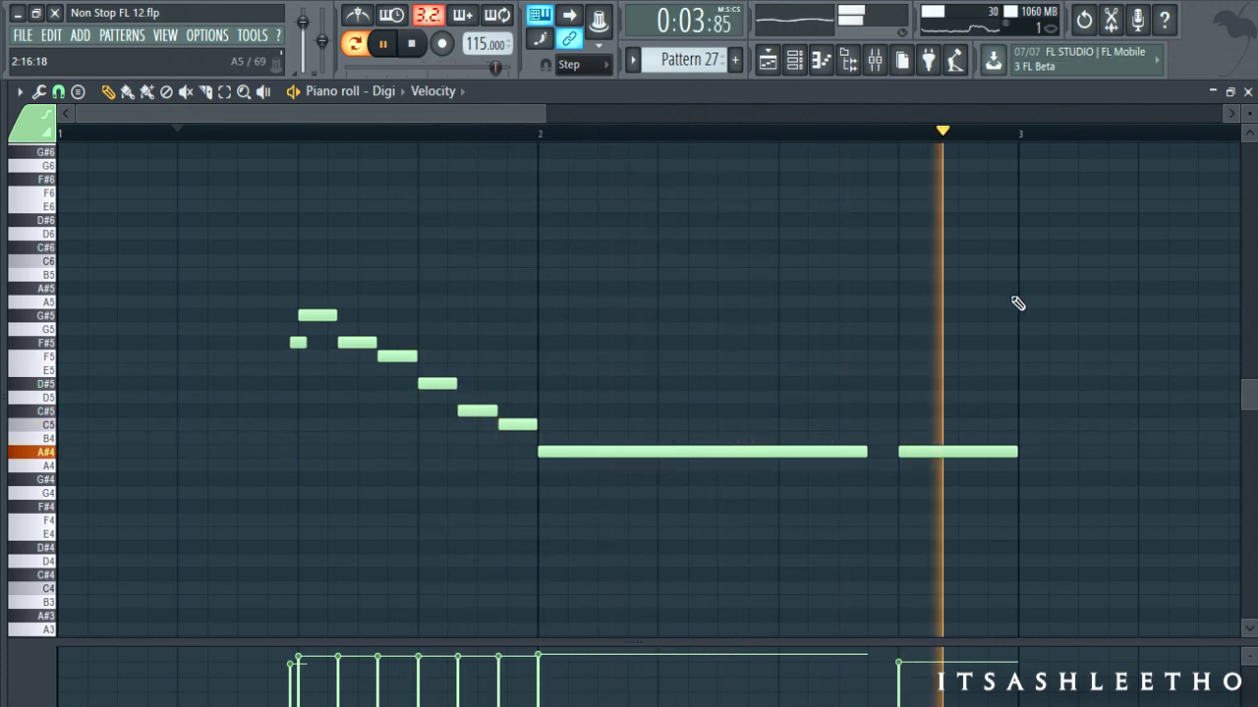
key(space)
Step: Close the Pattern 27 piano roll and bring the playlist back to the front
click(1247, 92)
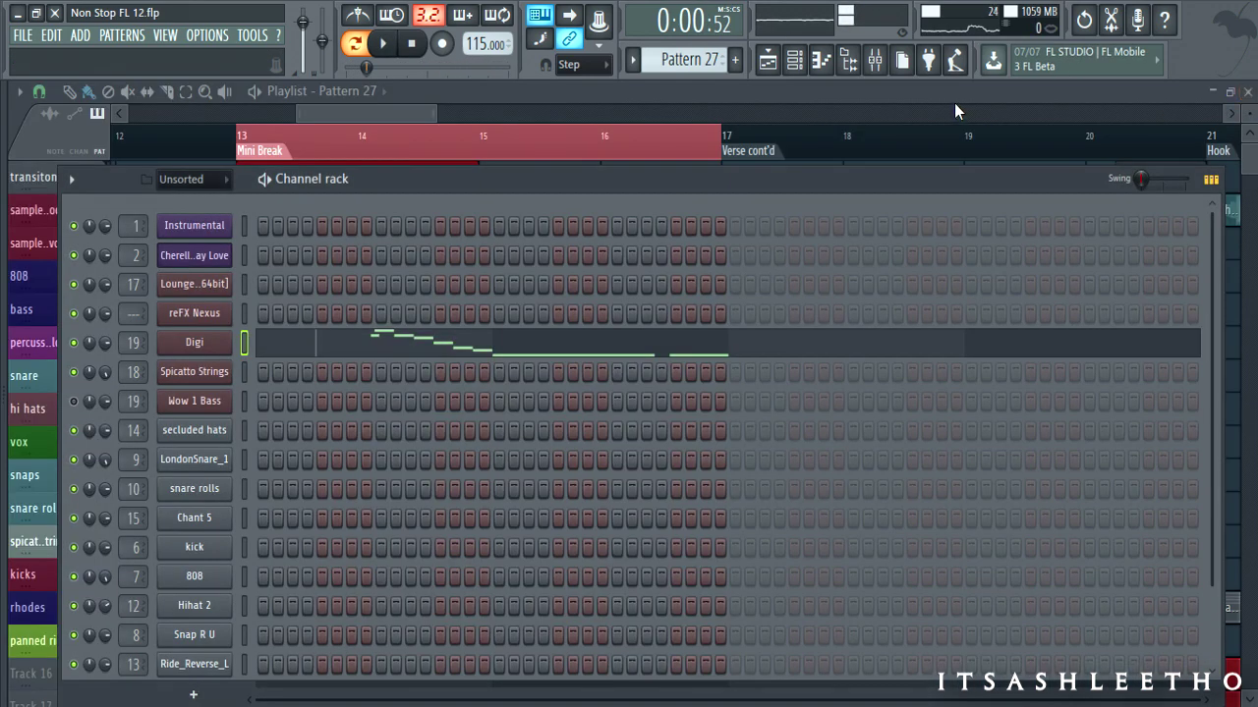
click(953, 99)
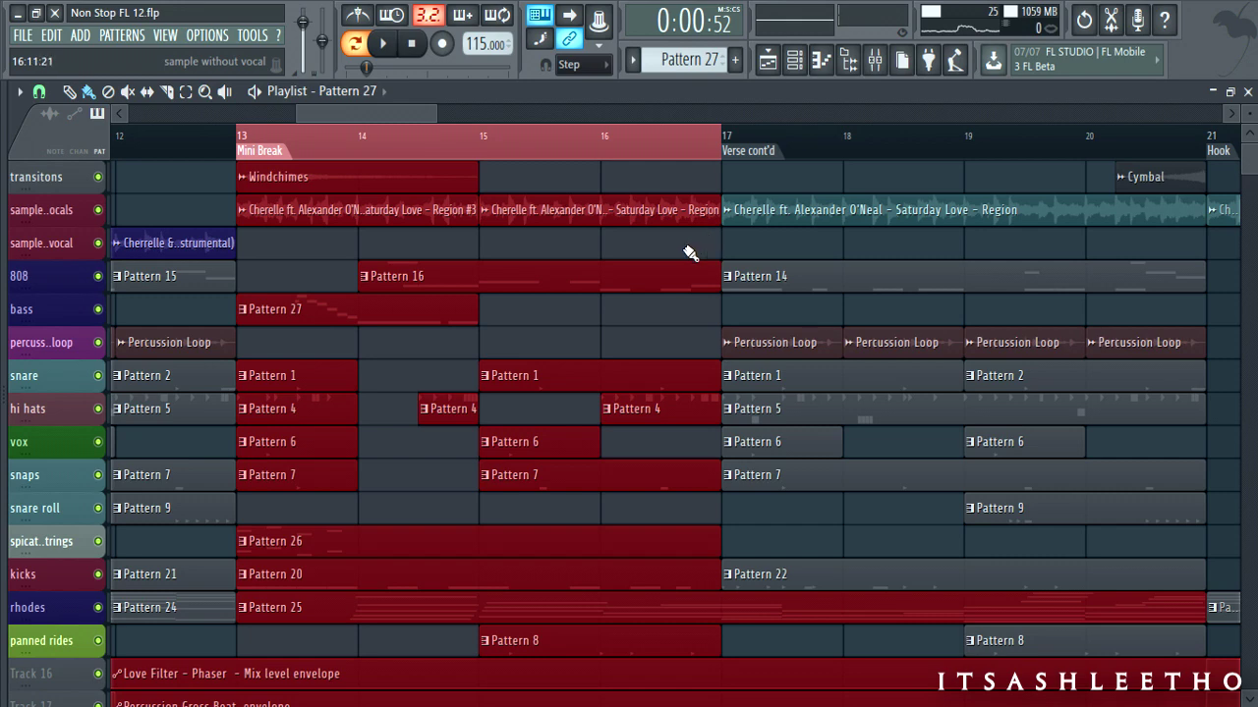
scroll(690, 253, down, 5)
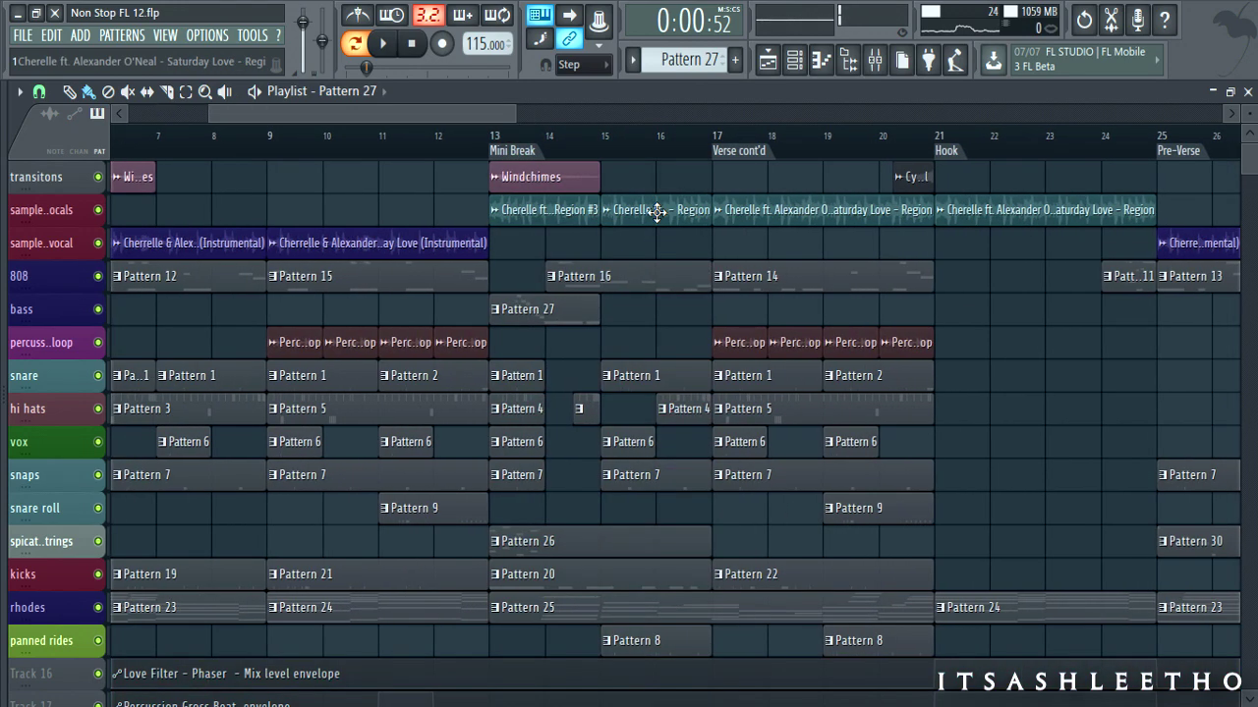
scroll(629, 196, down, 2)
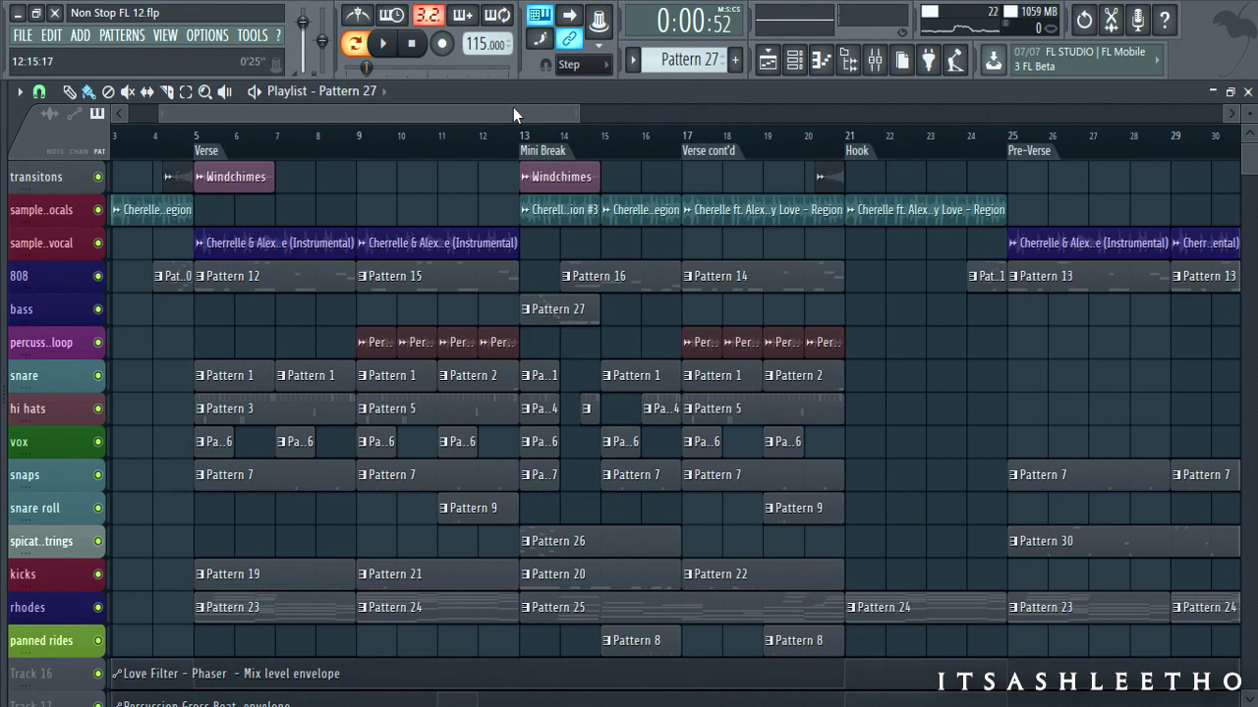
drag(513, 110, 544, 116)
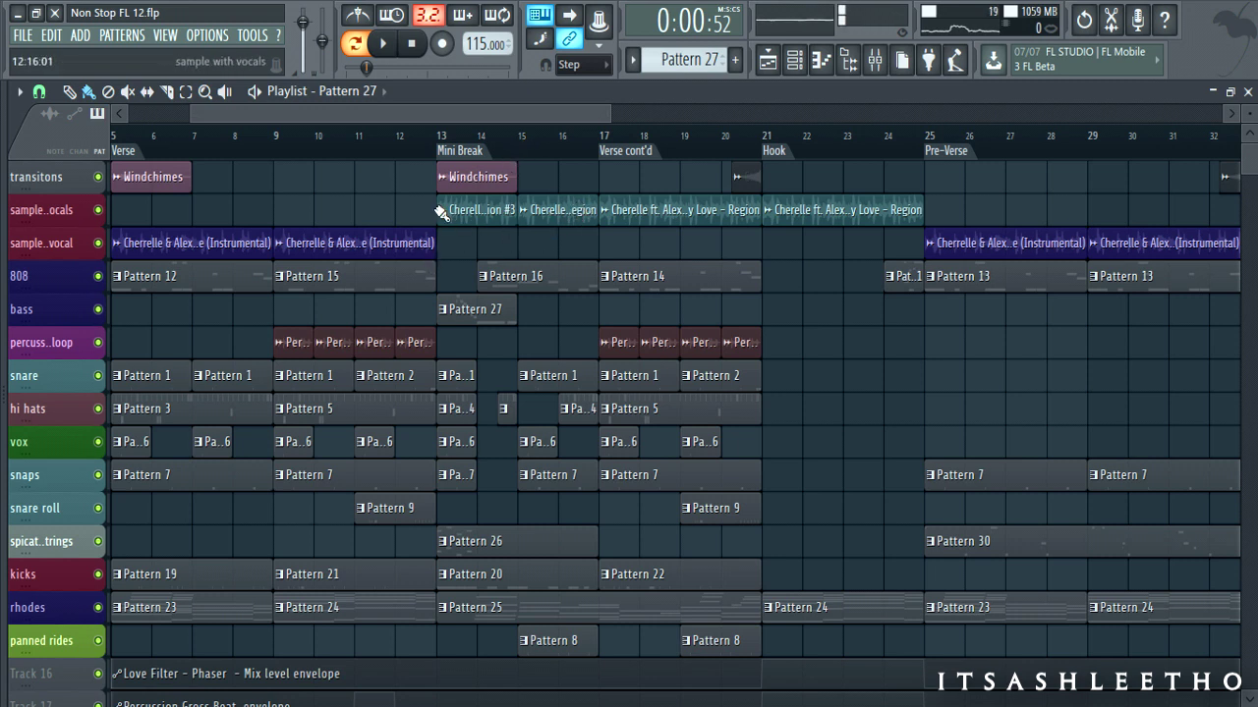
Step: Play the arrangement from bar 9 through the Mini Break and Verse cont'd to the Hook, then stop
click(278, 148)
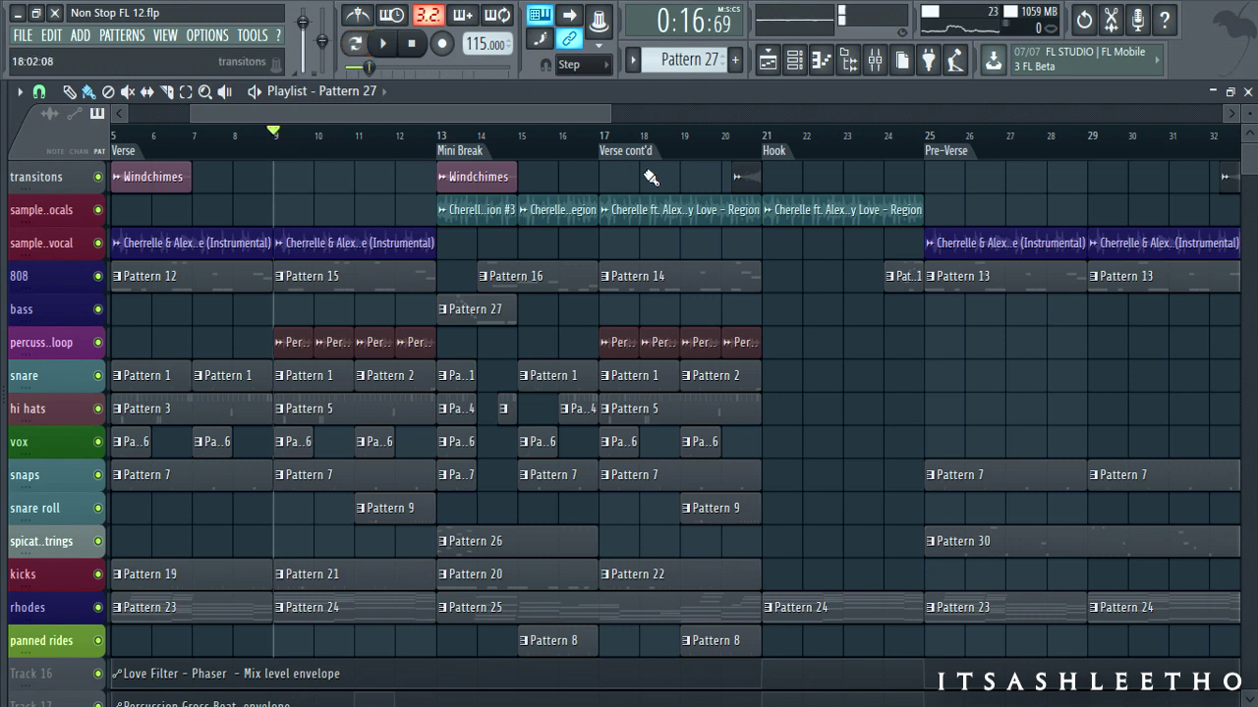
key(space)
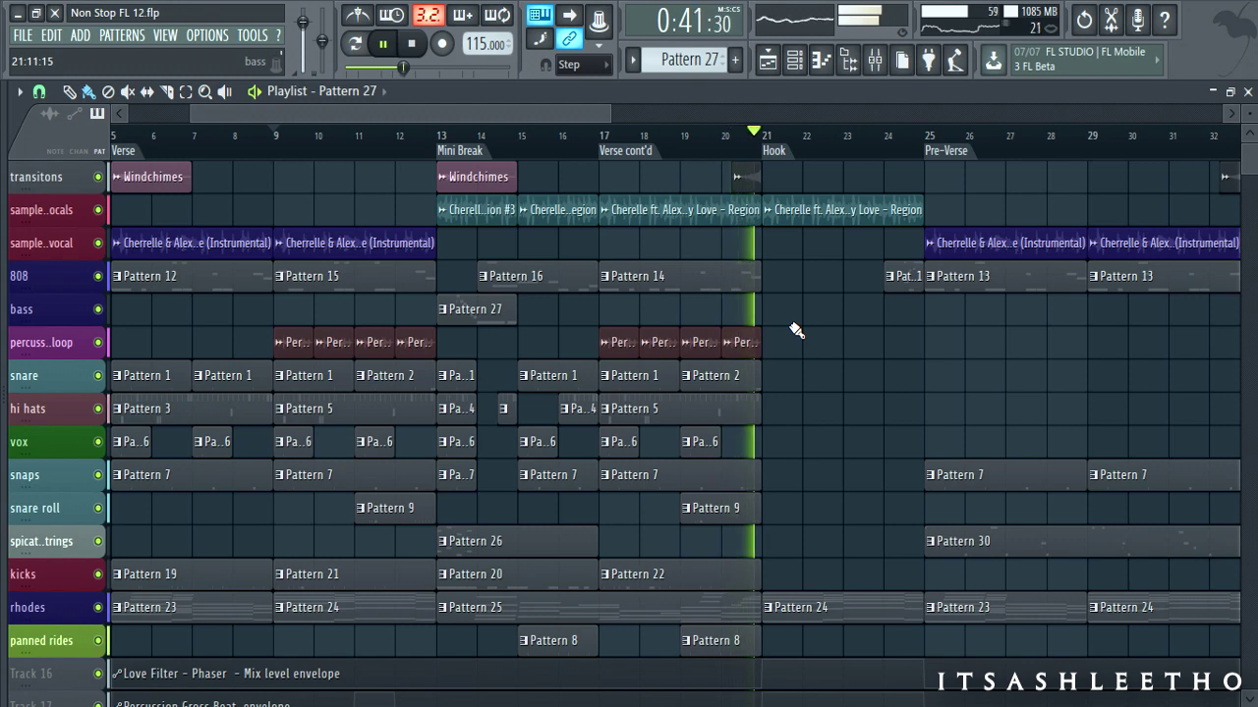
key(space)
scroll(623, 486, up, 3)
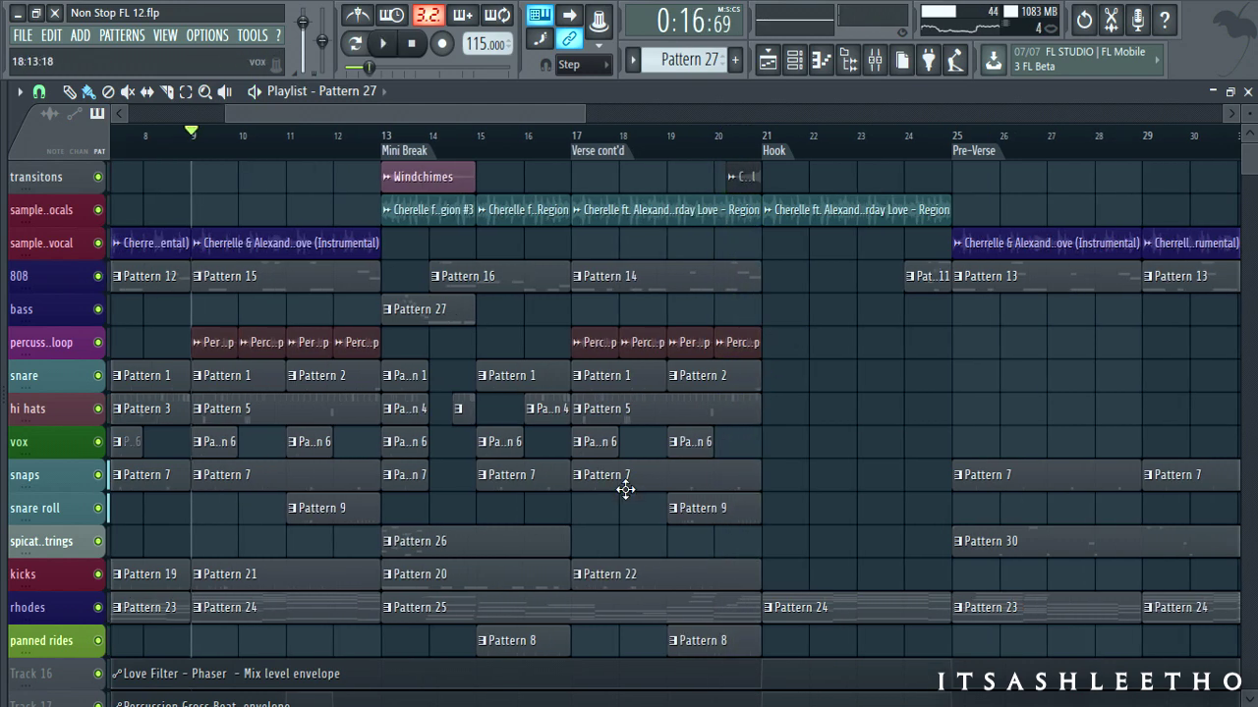
Step: Open rhodes Pattern 25 and play its Lounge Lizard EP-4 chords in pattern mode, then stop
double_click(444, 615)
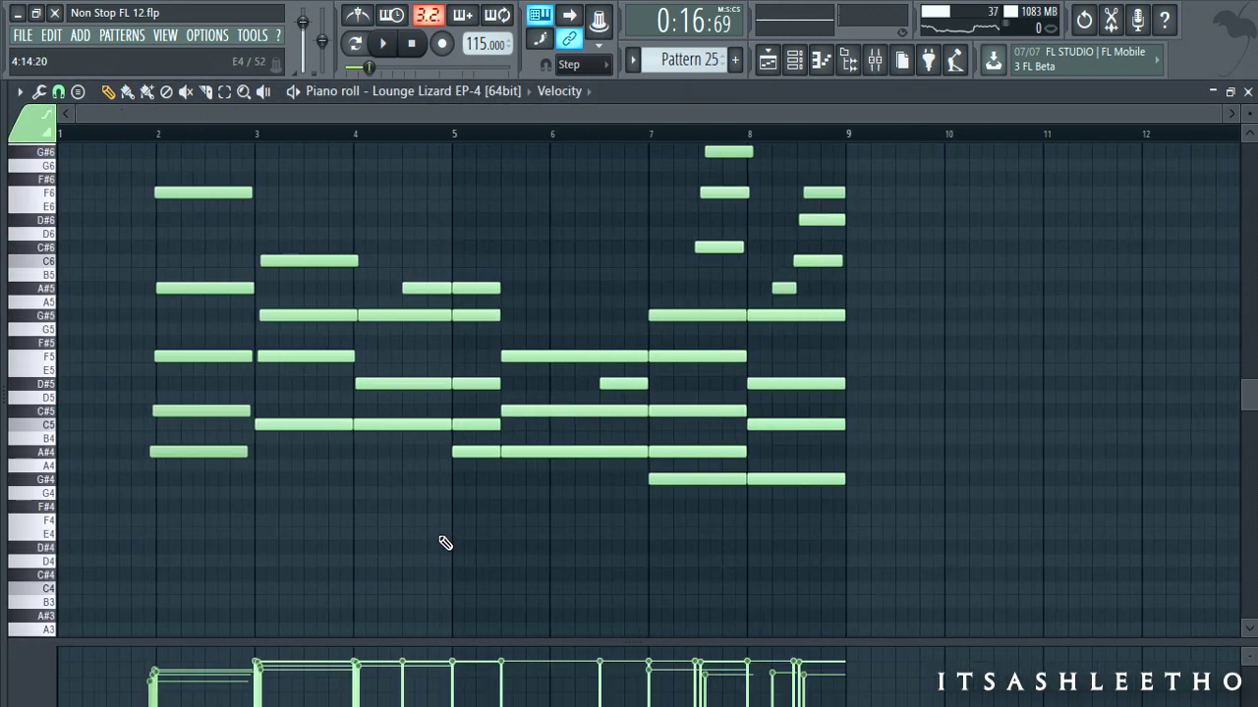
click(355, 44)
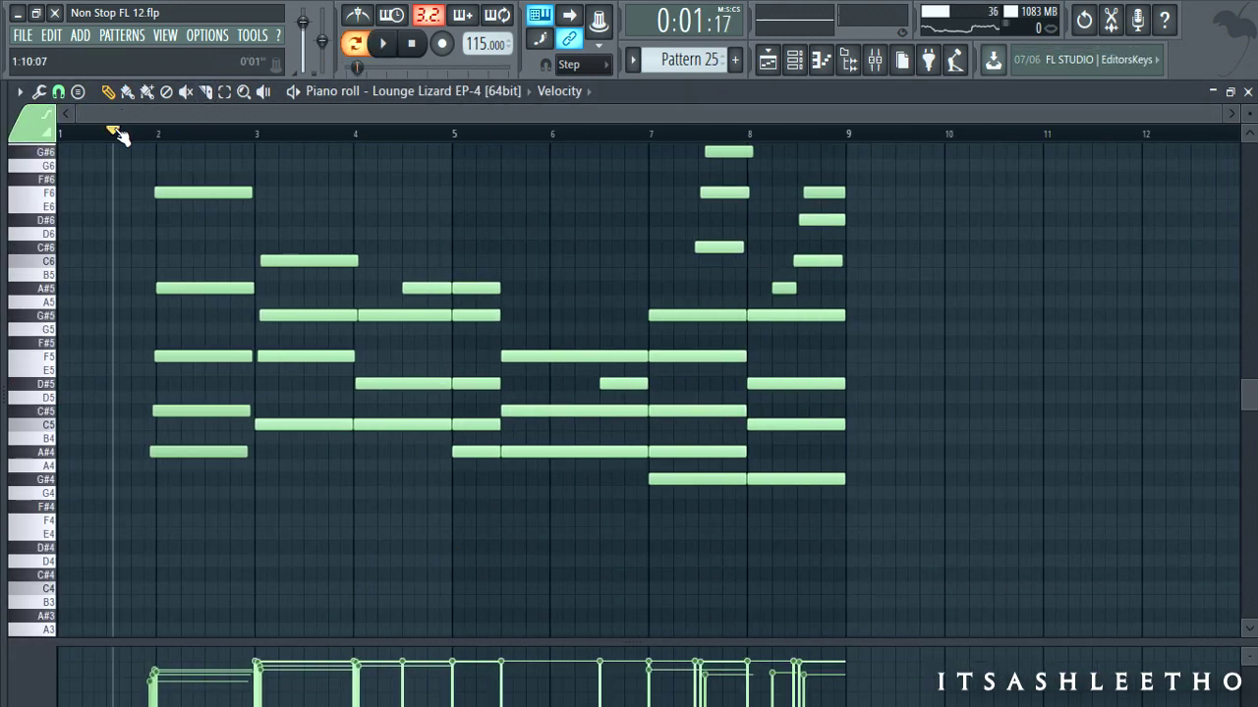
key(space)
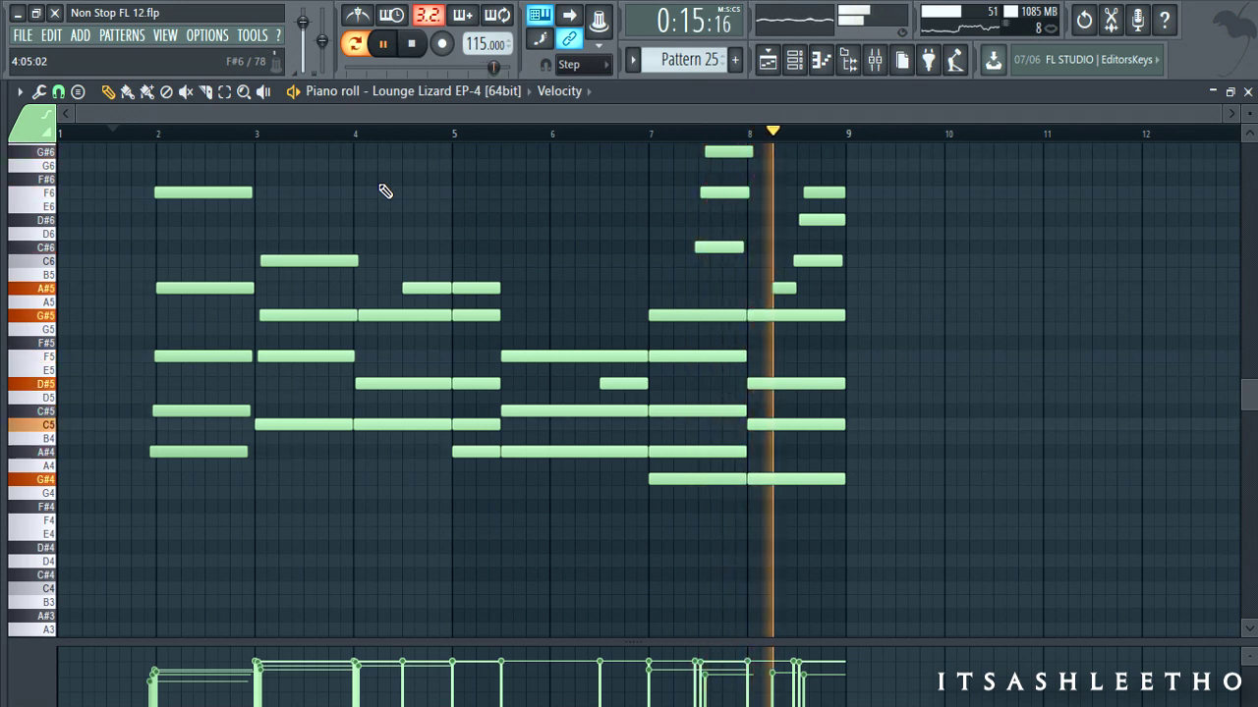
key(space)
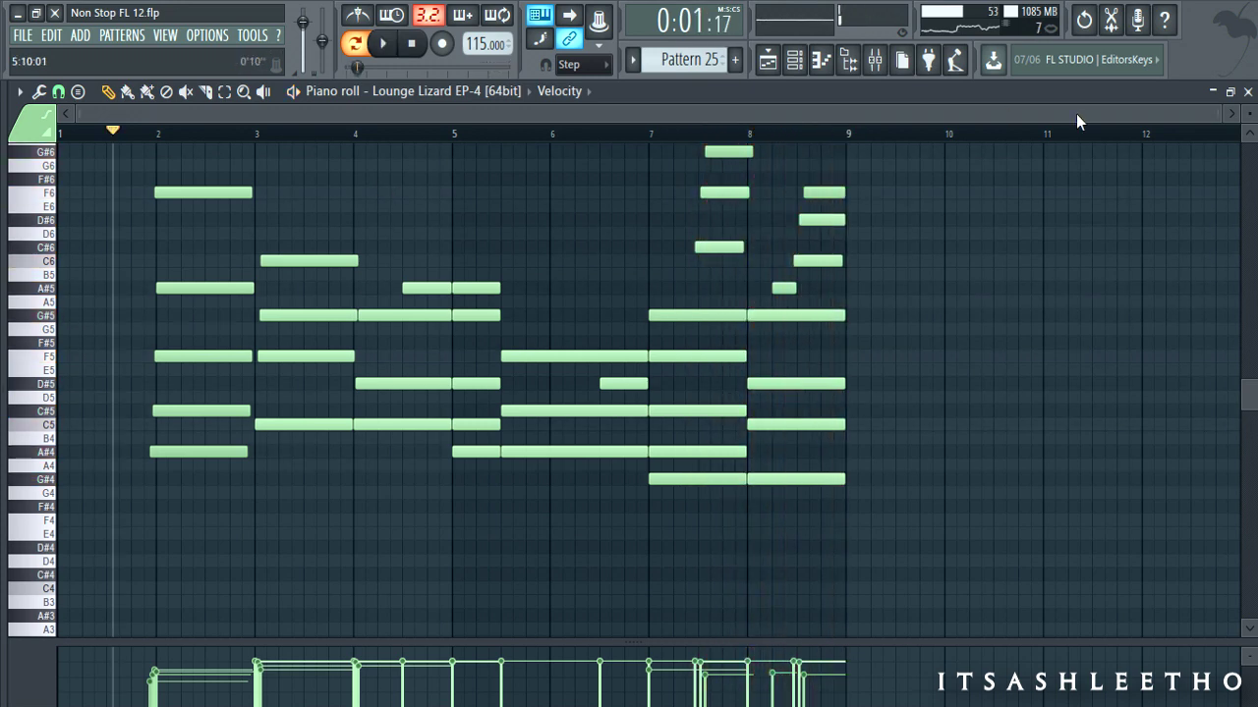
Step: Close the rhodes piano roll and channel rack, and zoom the playlist
click(1247, 92)
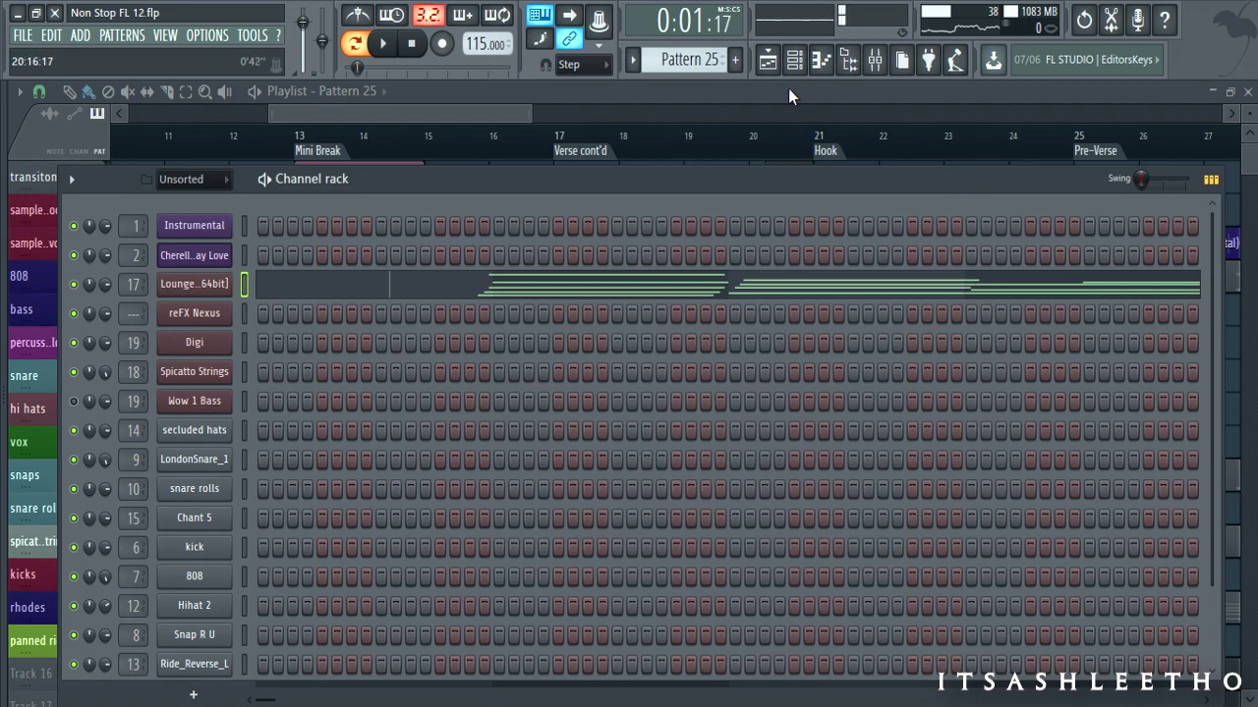
key(F6)
scroll(761, 241, down, 3)
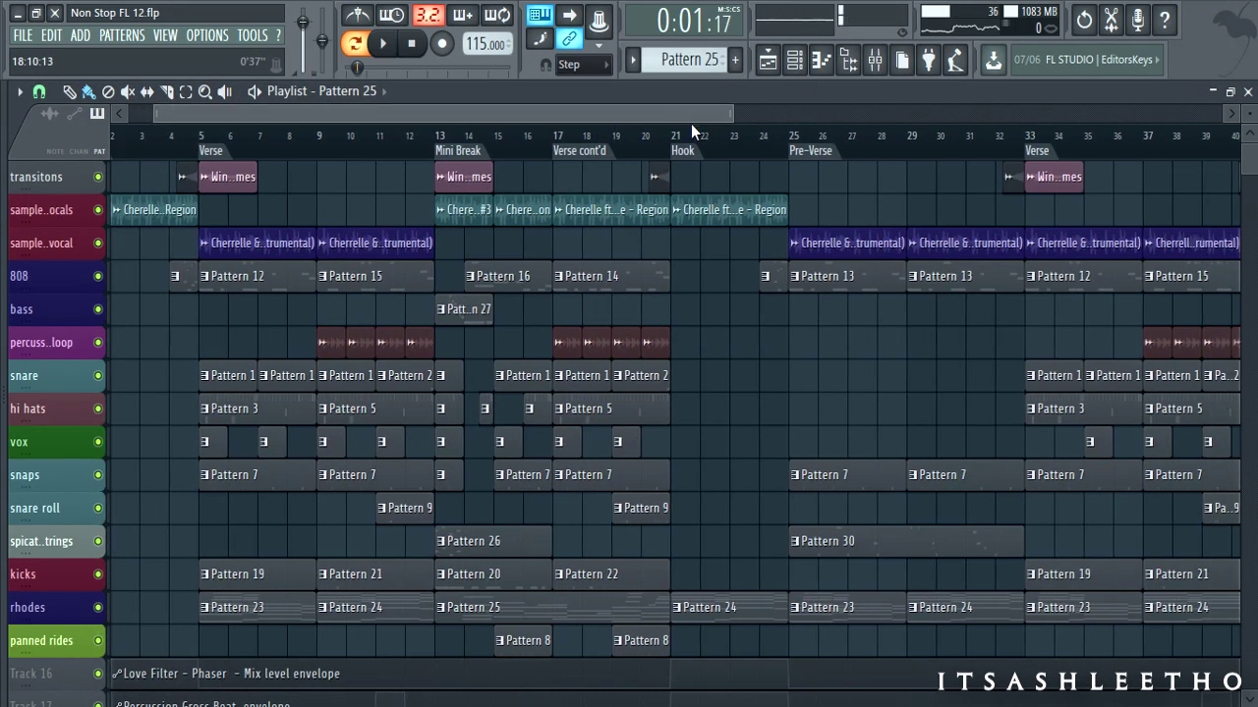
scroll(697, 236, up, 4)
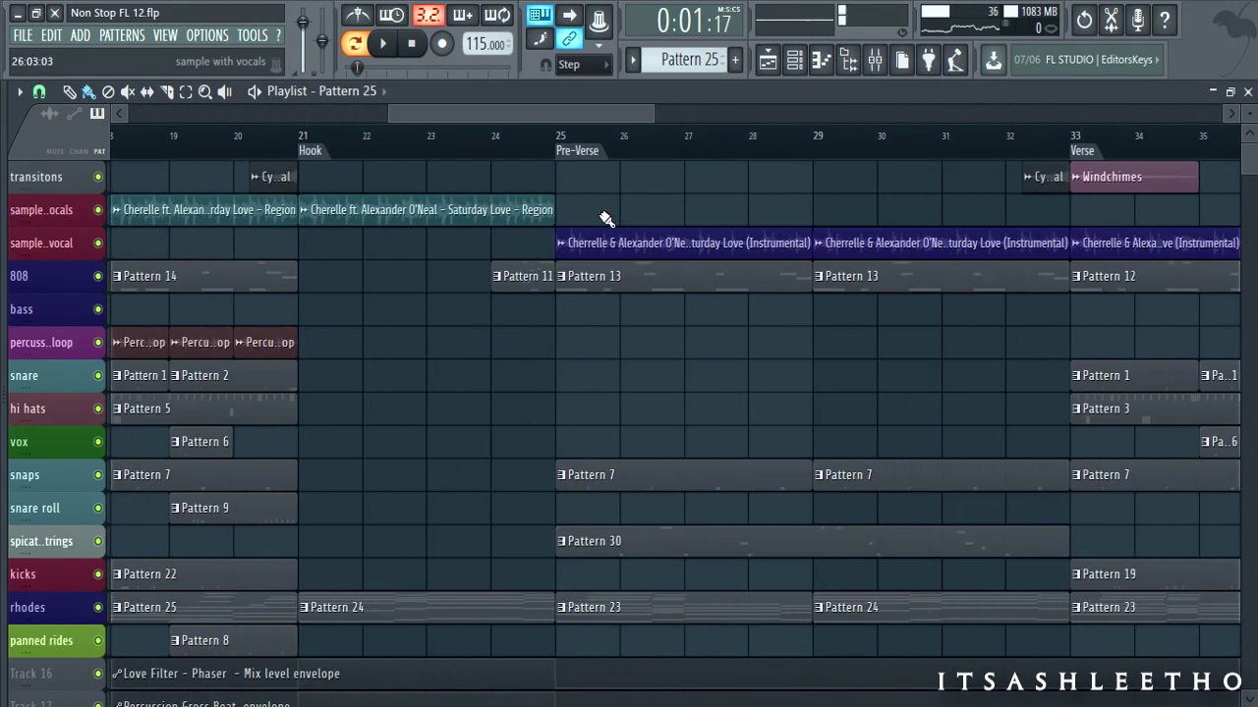
scroll(545, 225, down, 3)
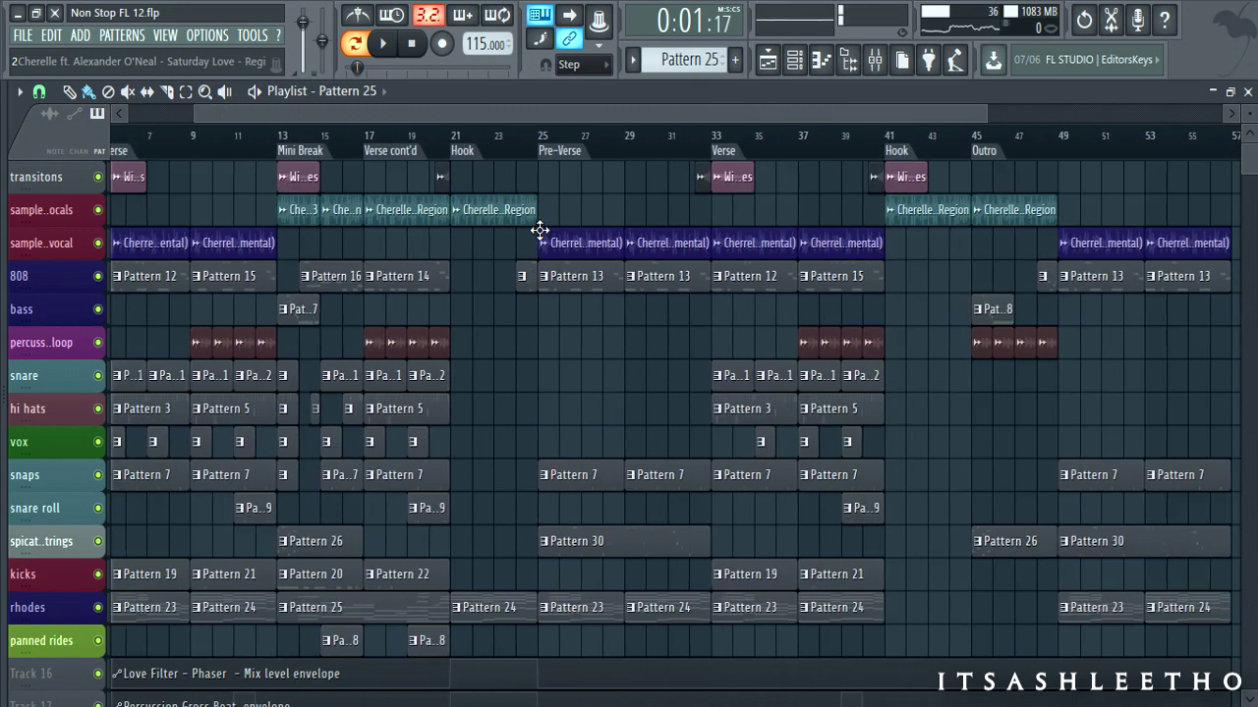
scroll(520, 232, up, 2)
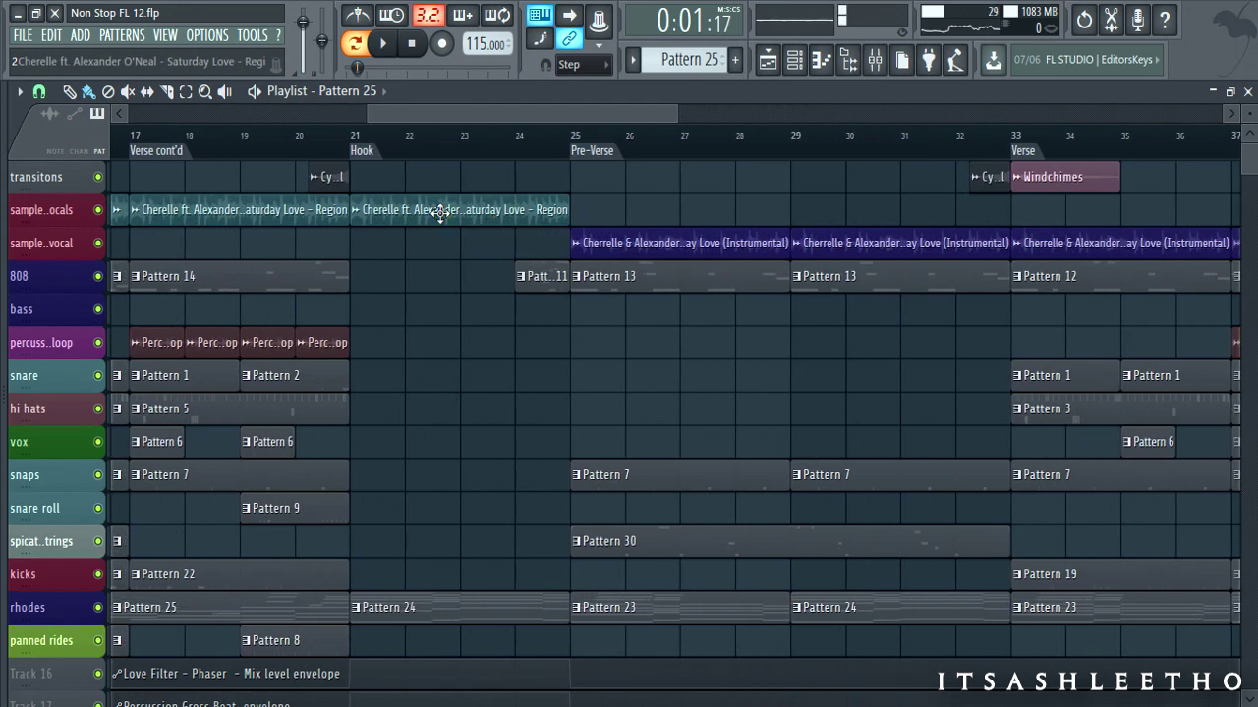
drag(410, 117, 426, 120)
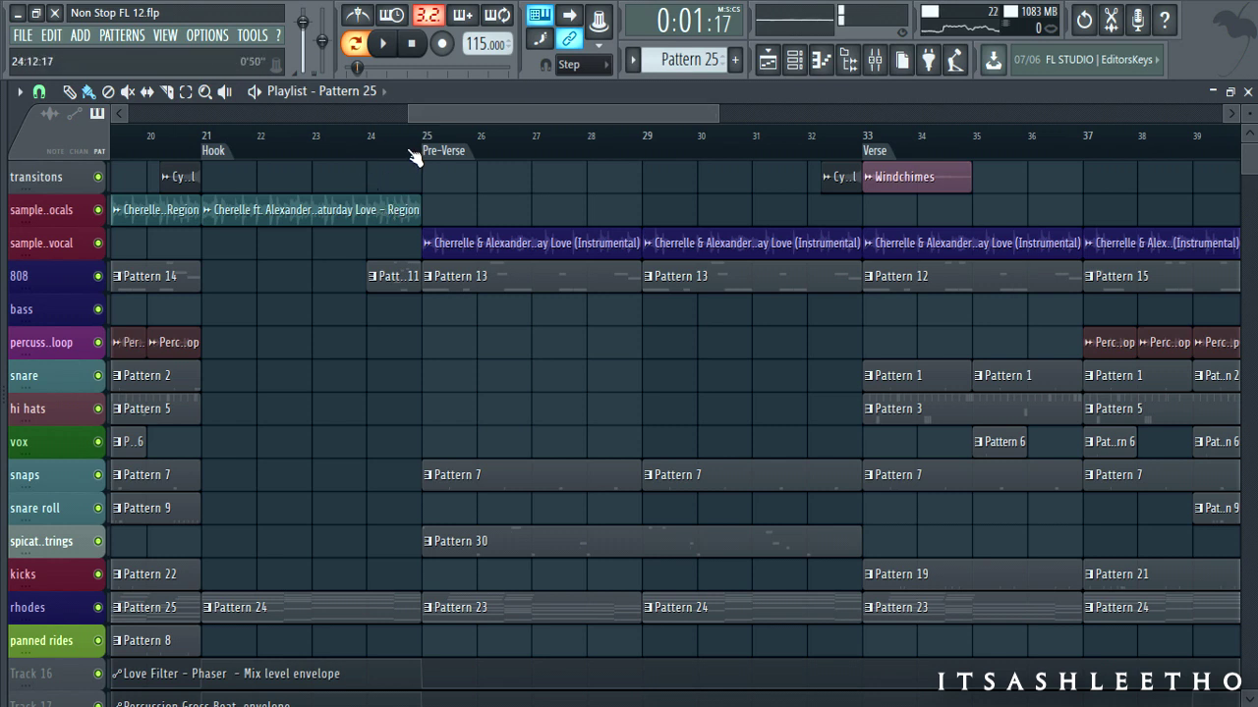
ctrl+scroll(484, 271, down, 3)
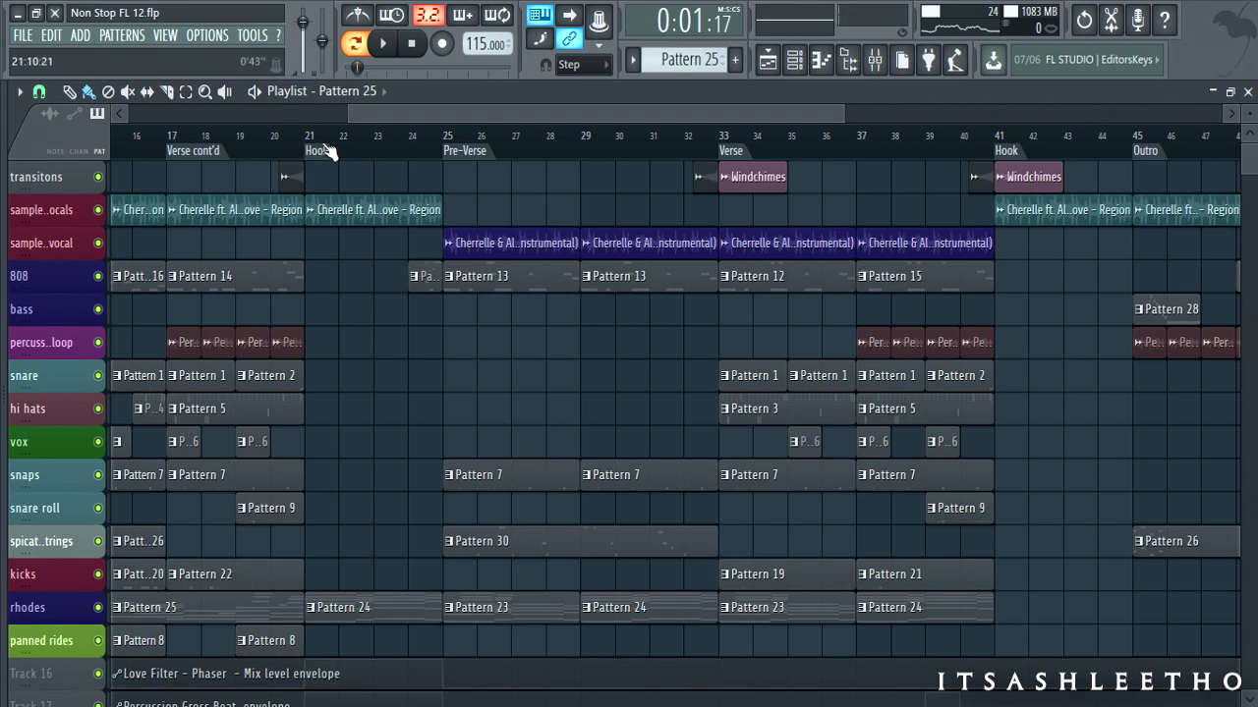
Step: Mark bars 21–33, the Hook and Pre-Verse, as the time selection
drag(384, 157, 727, 178)
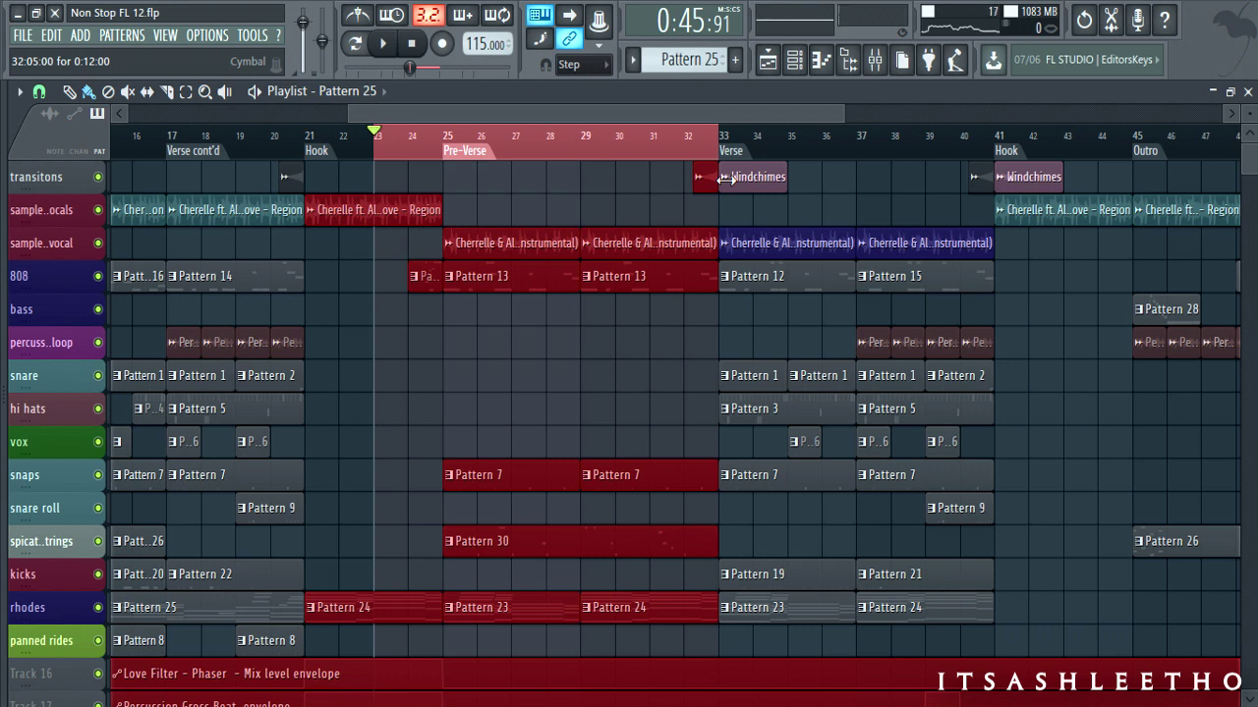
click(364, 191)
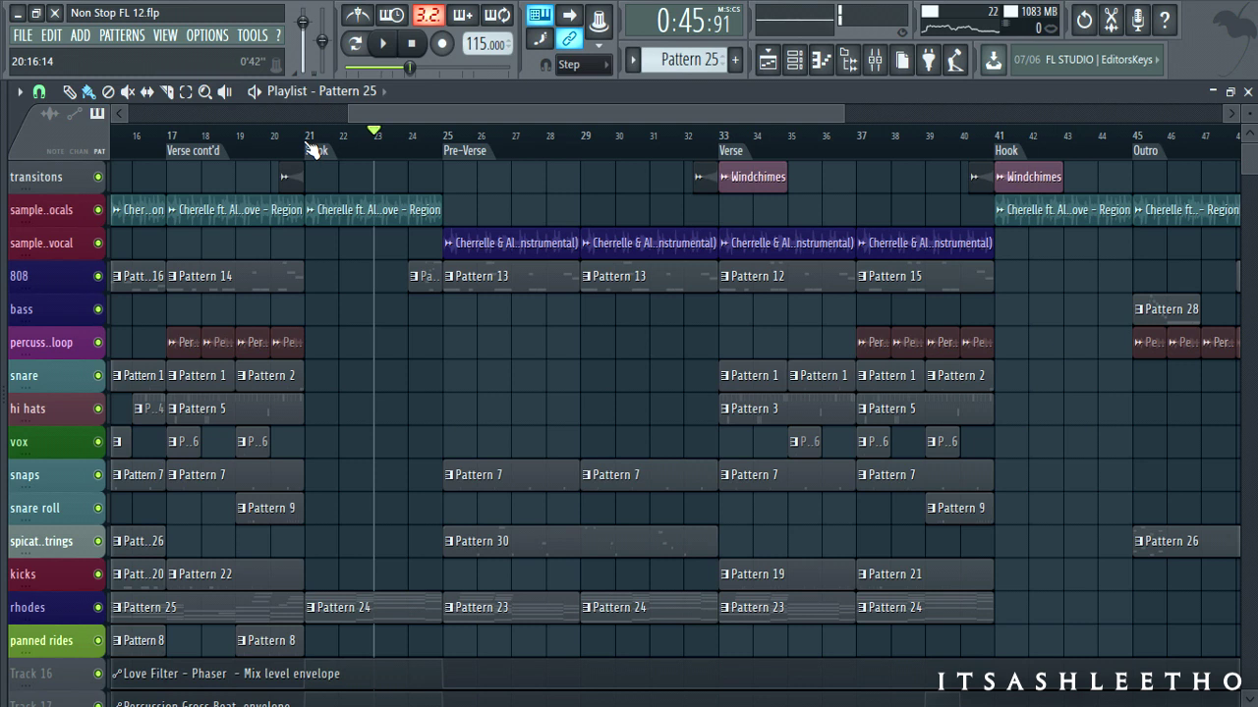
drag(316, 143, 720, 169)
Step: Play the bar 21–33 selection and show the Master channel's effects chain in the mixer
key(space)
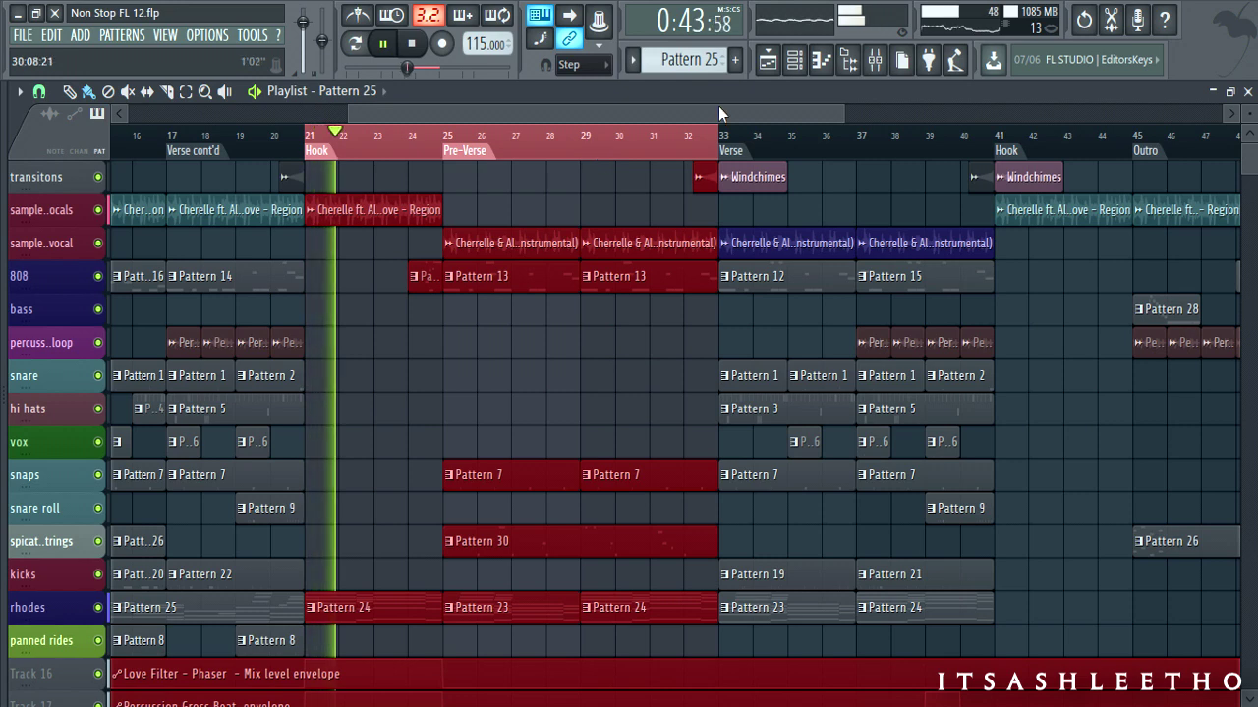
click(875, 74)
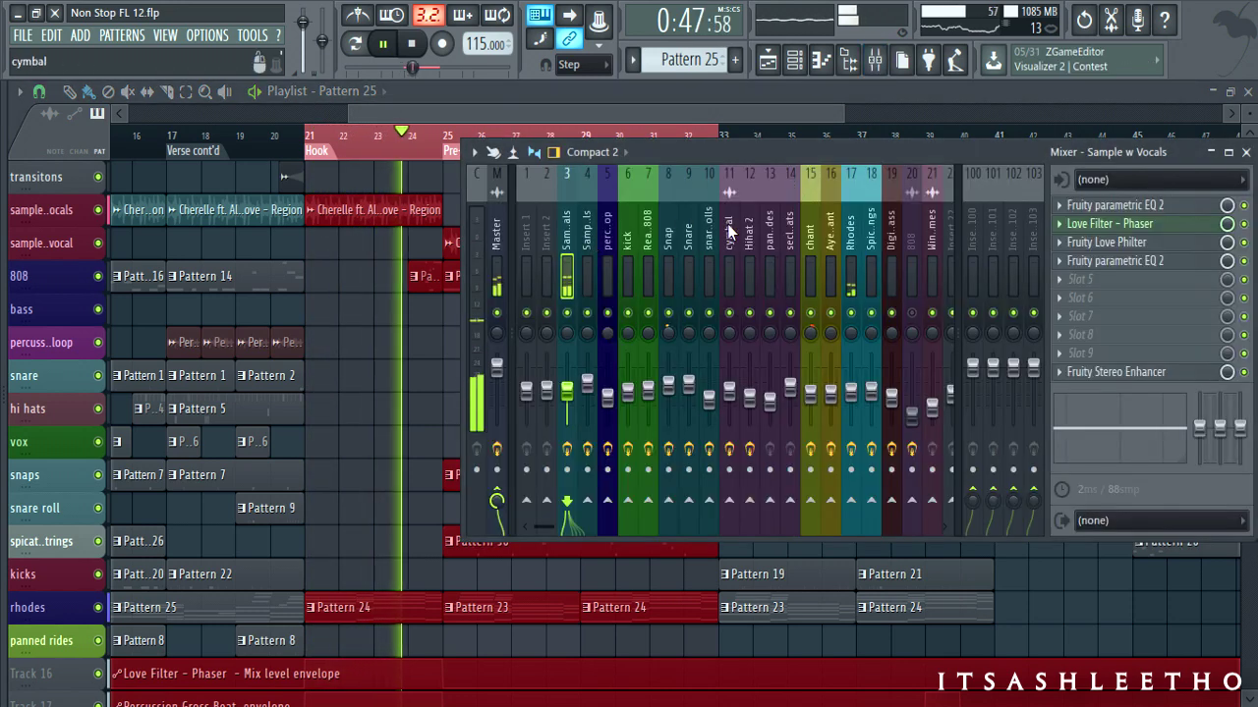
click(502, 234)
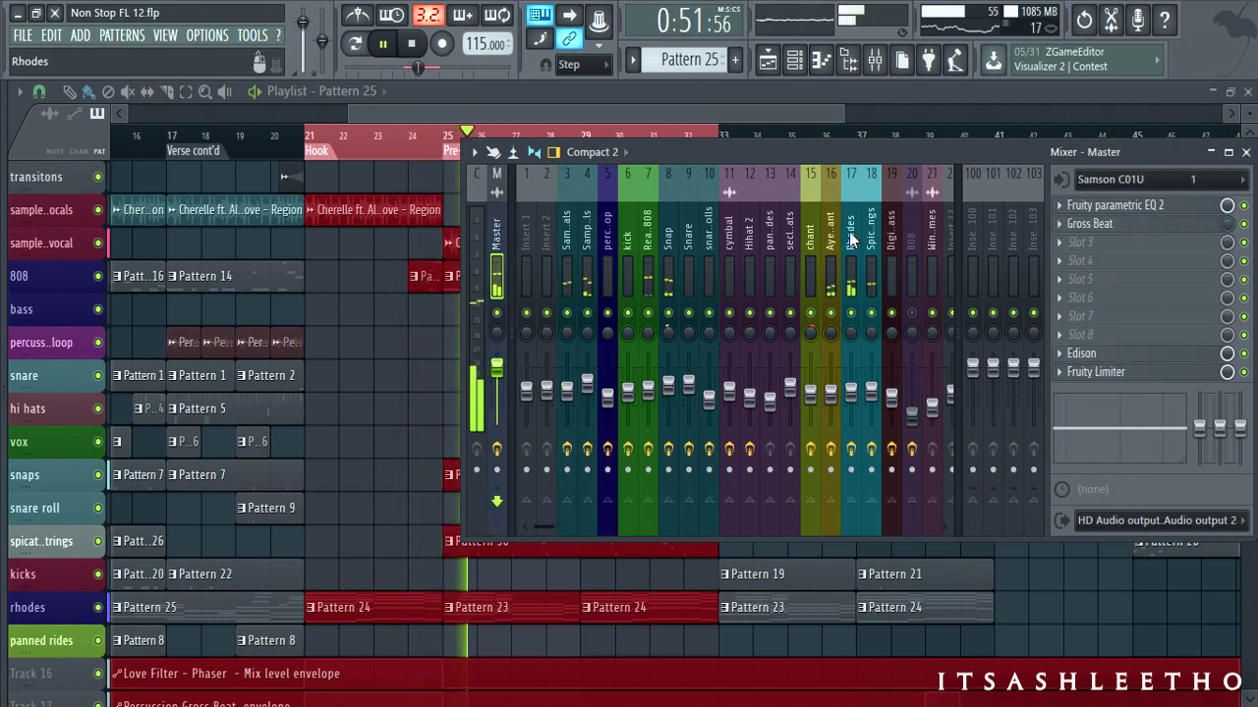
click(766, 105)
Step: Check Pattern 30's Spicatto Strings notes, stop playback, and close the piano roll and channel rack
double_click(575, 557)
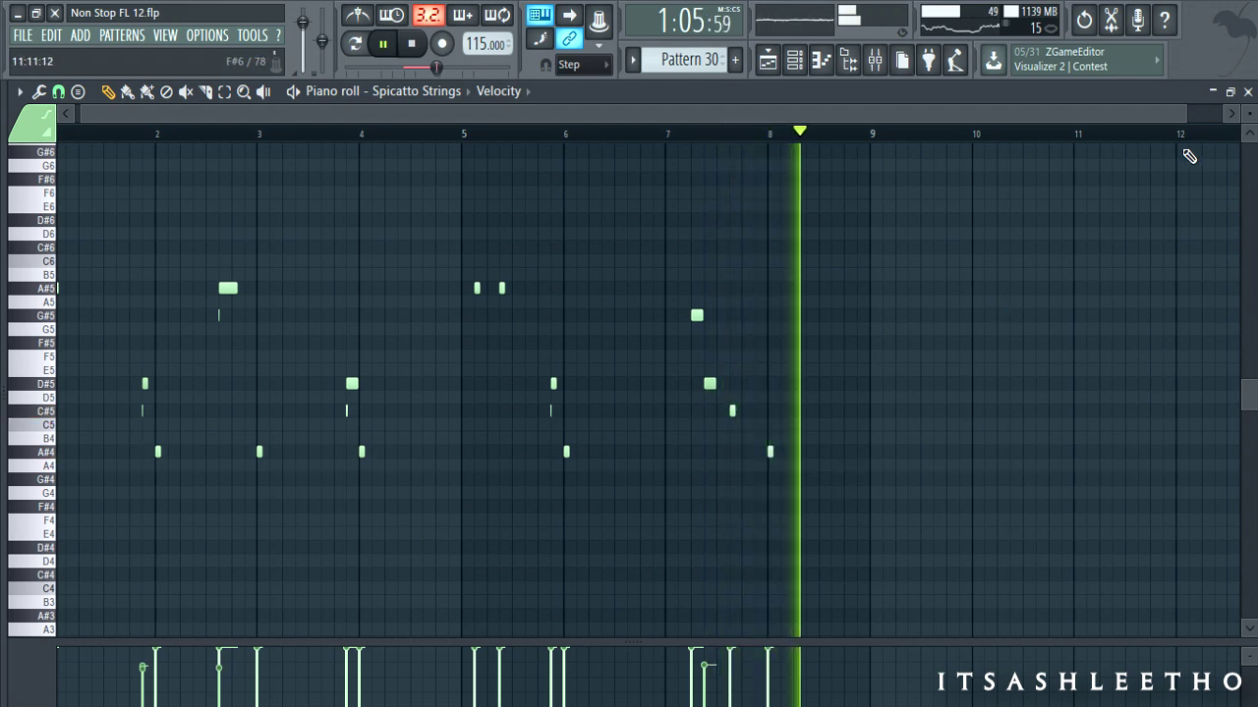
key(space)
click(1247, 93)
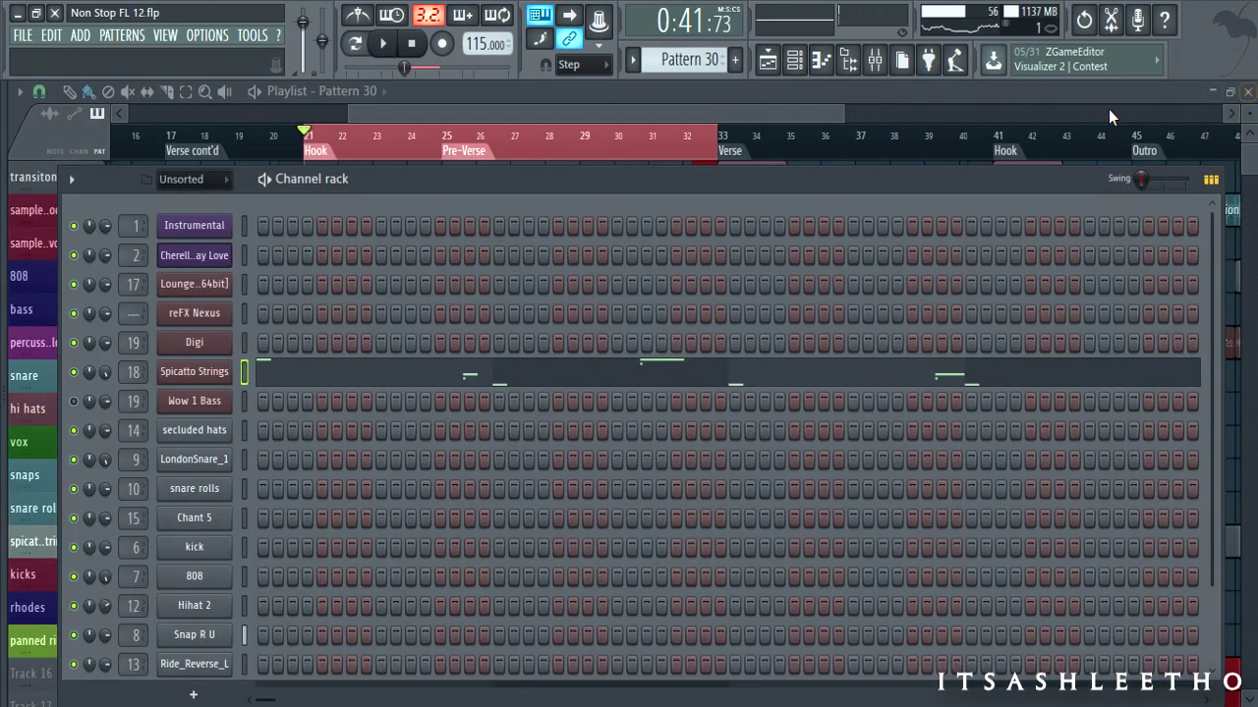
key(F6)
Step: Set the song position to bar 31 and play the Verse from there
scroll(829, 210, down, 3)
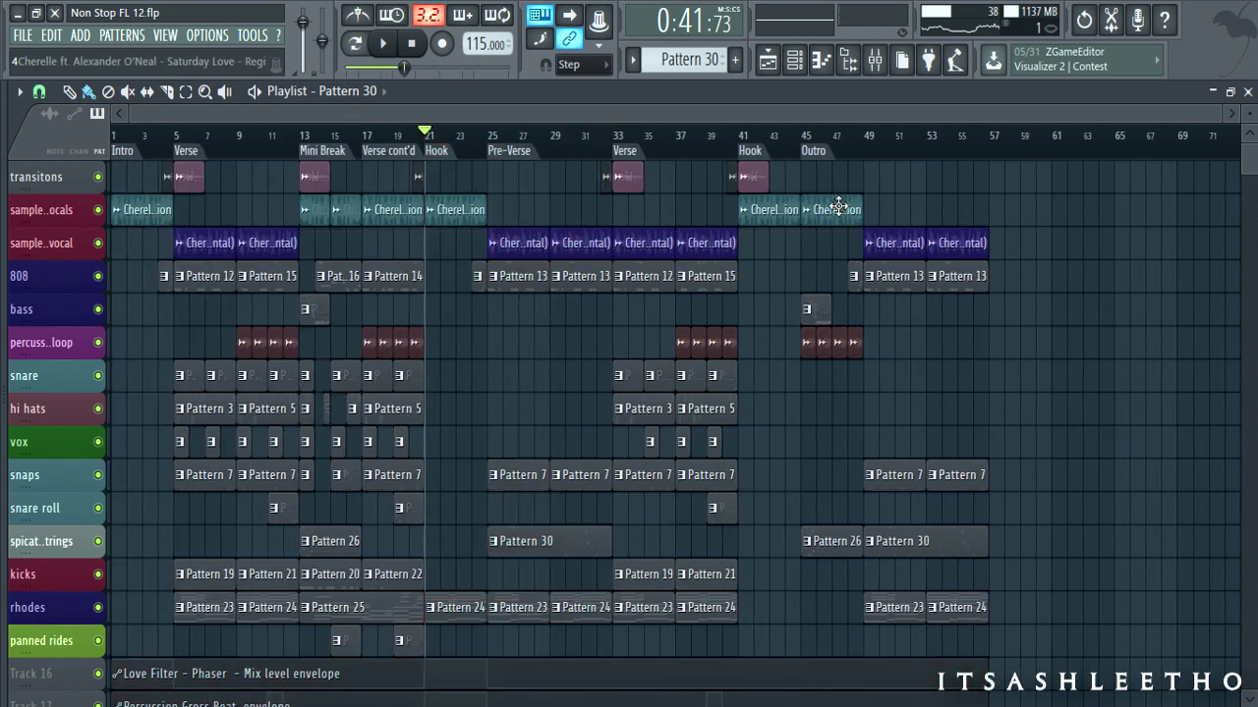
scroll(722, 262, up, 1)
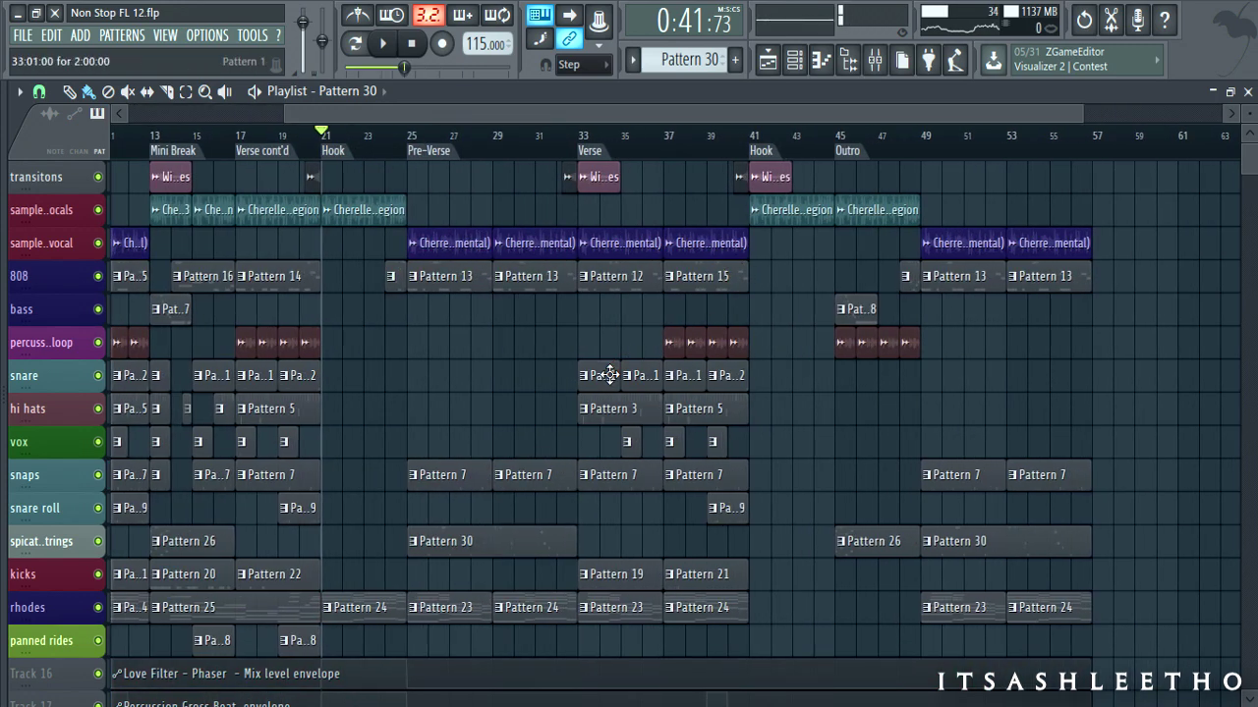
scroll(609, 375, up, 1)
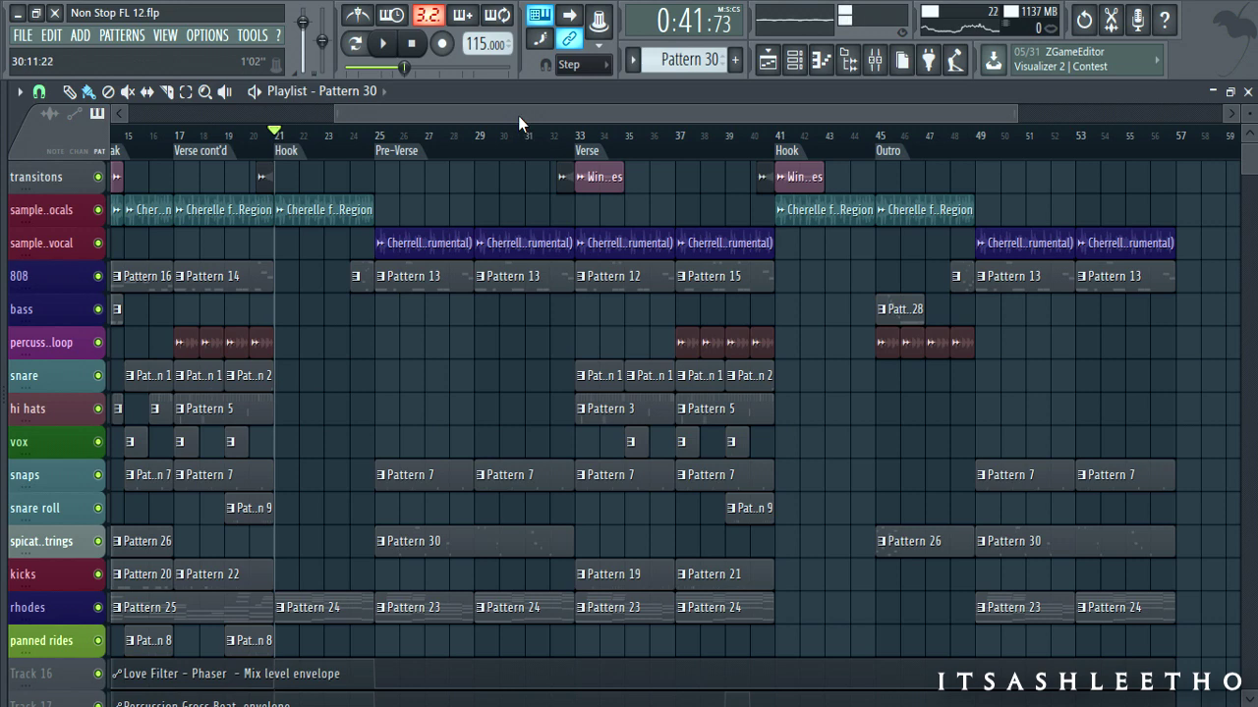
scroll(457, 162, down, 4)
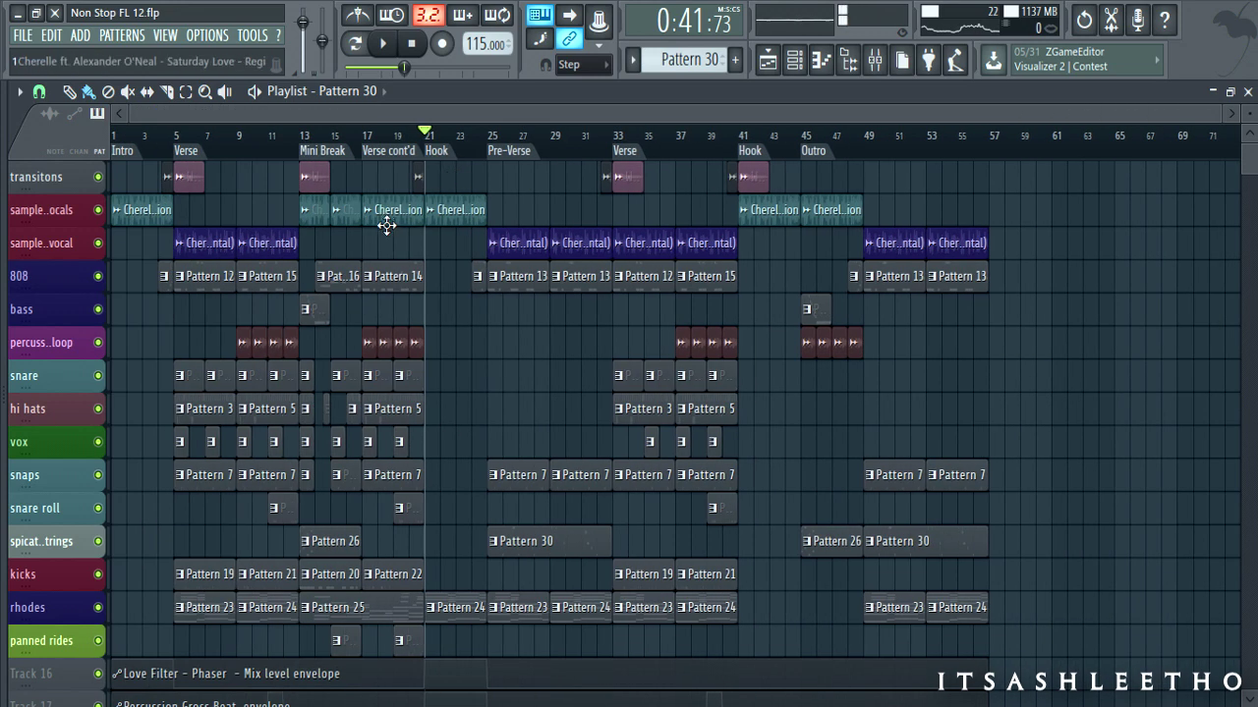
scroll(580, 205, up, 4)
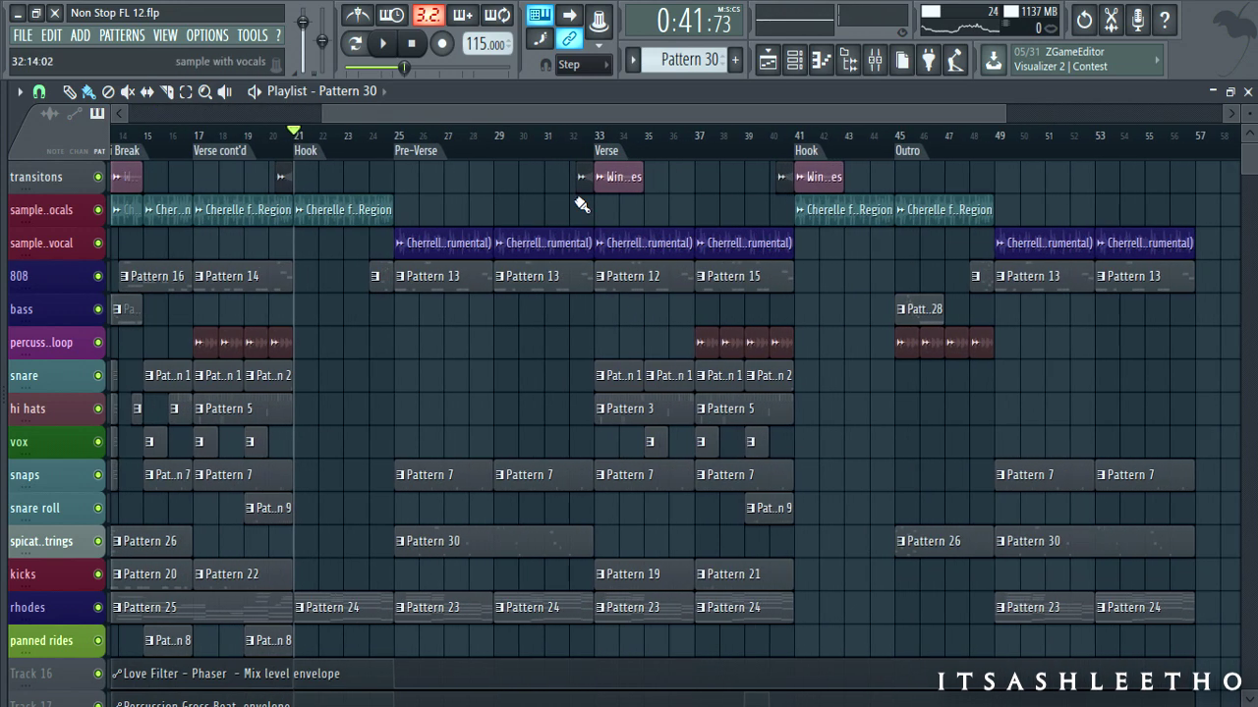
click(546, 137)
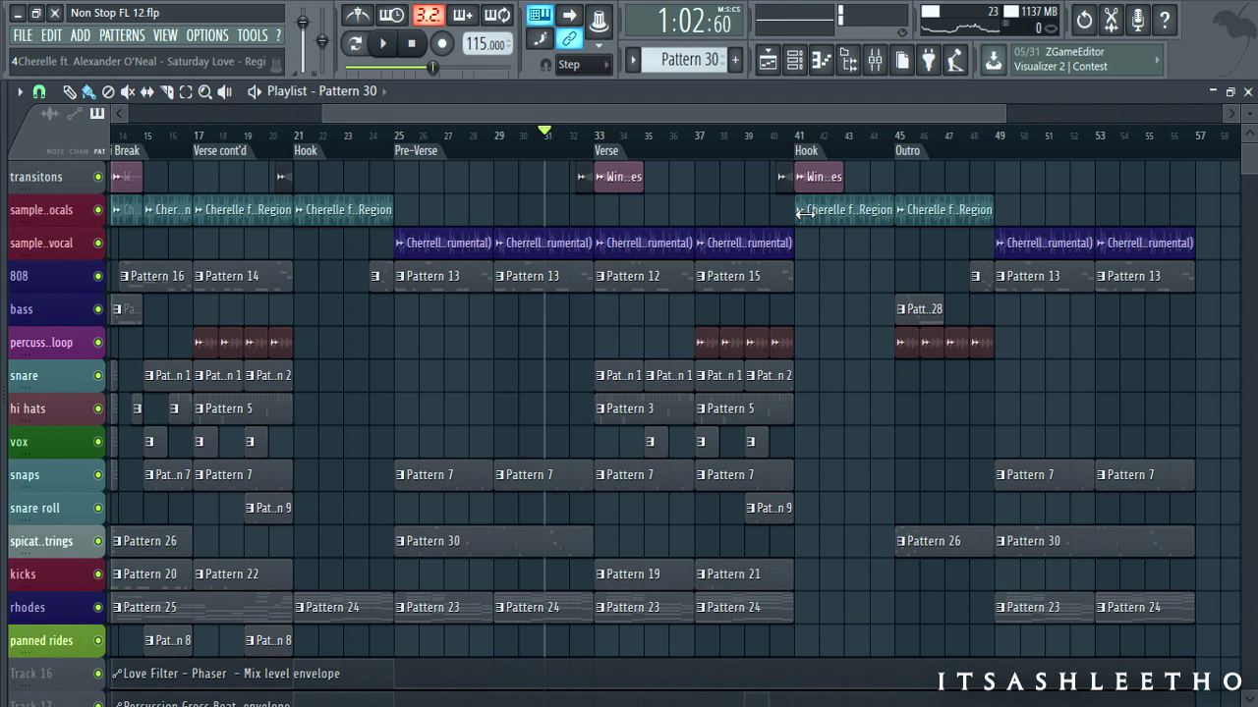
key(space)
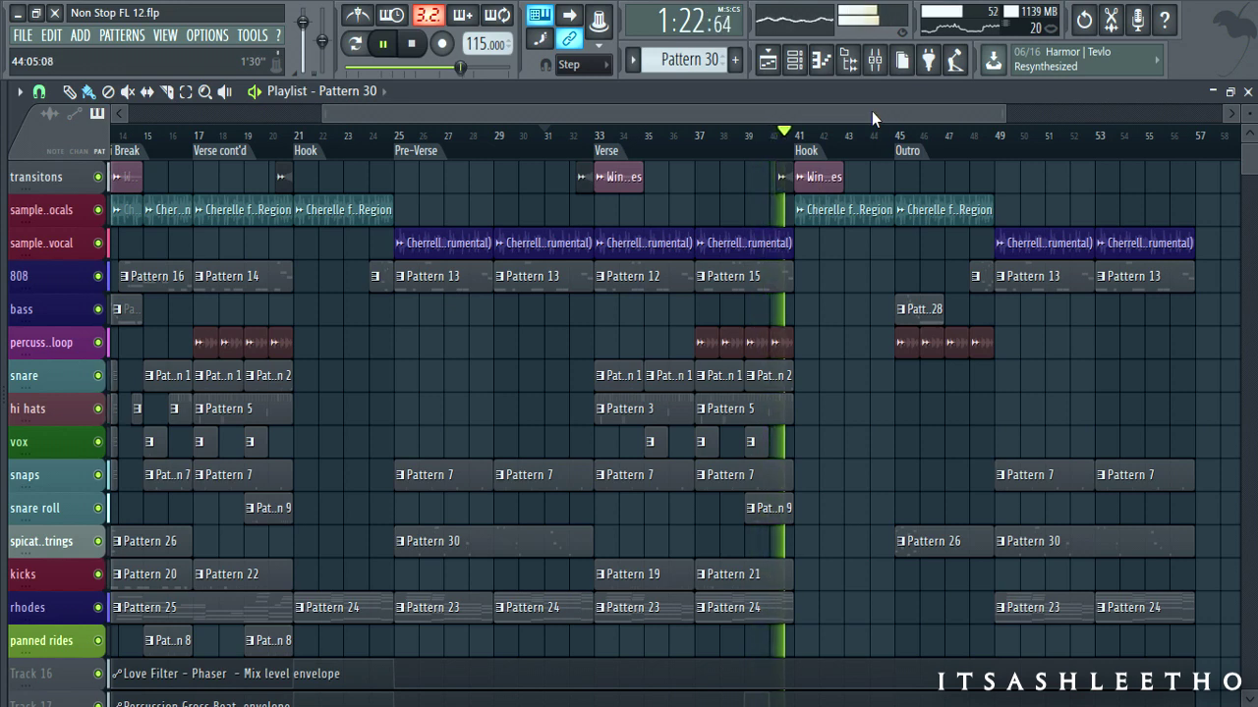
Step: Stop playback and inspect the Gross Beat on mixer insert 5 (percussion loop), then return to the playlist
key(space)
ctrl+scroll(892, 312, up, 2)
scroll(892, 313, up, 1)
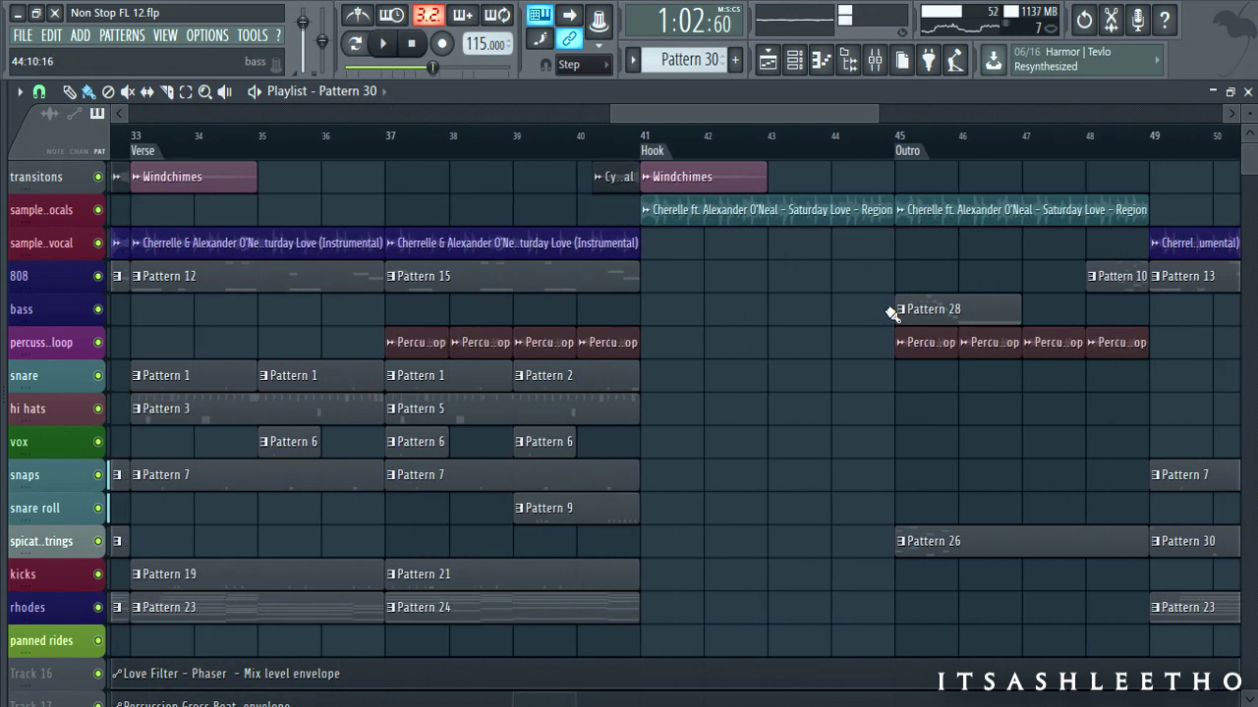
scroll(423, 339, up, 2)
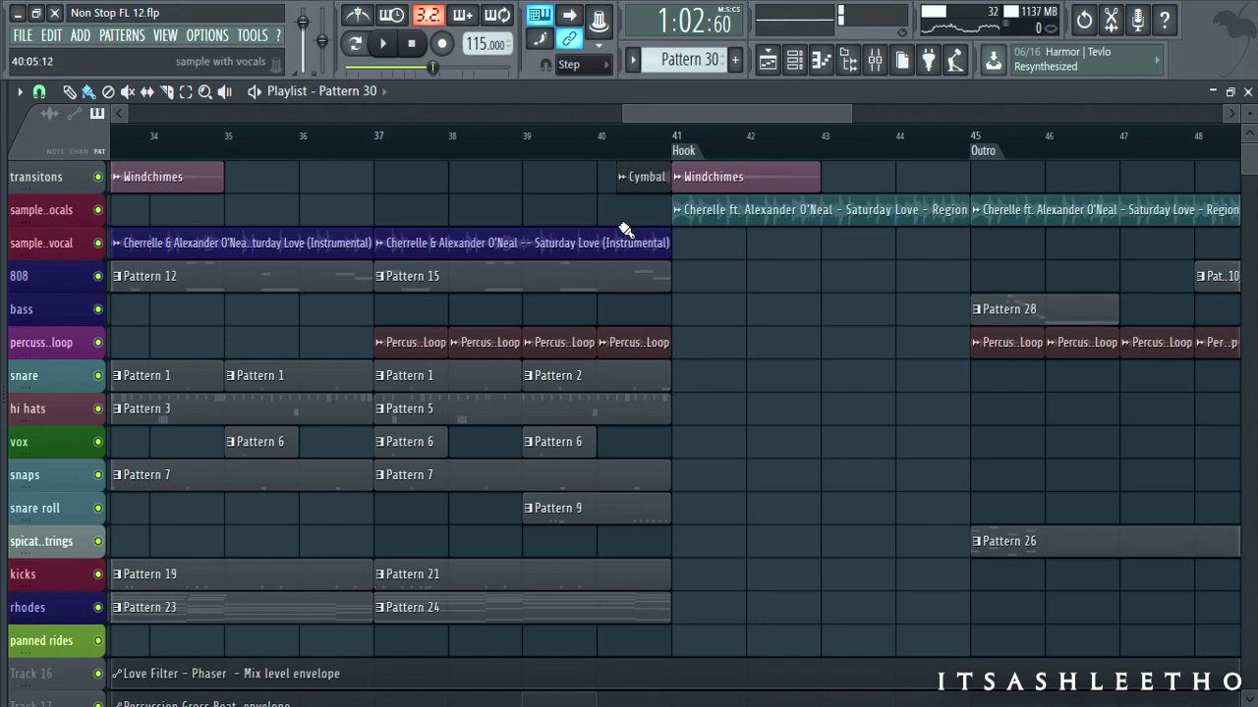
click(874, 62)
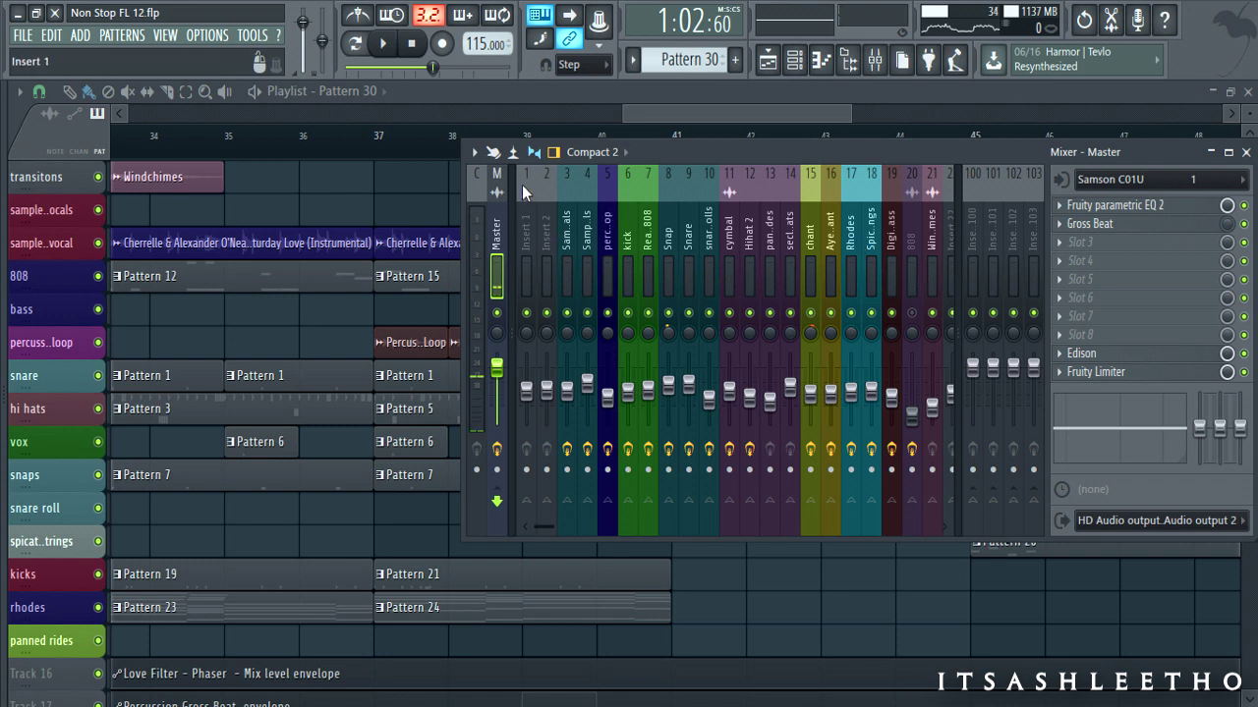
scroll(554, 530, right, 3)
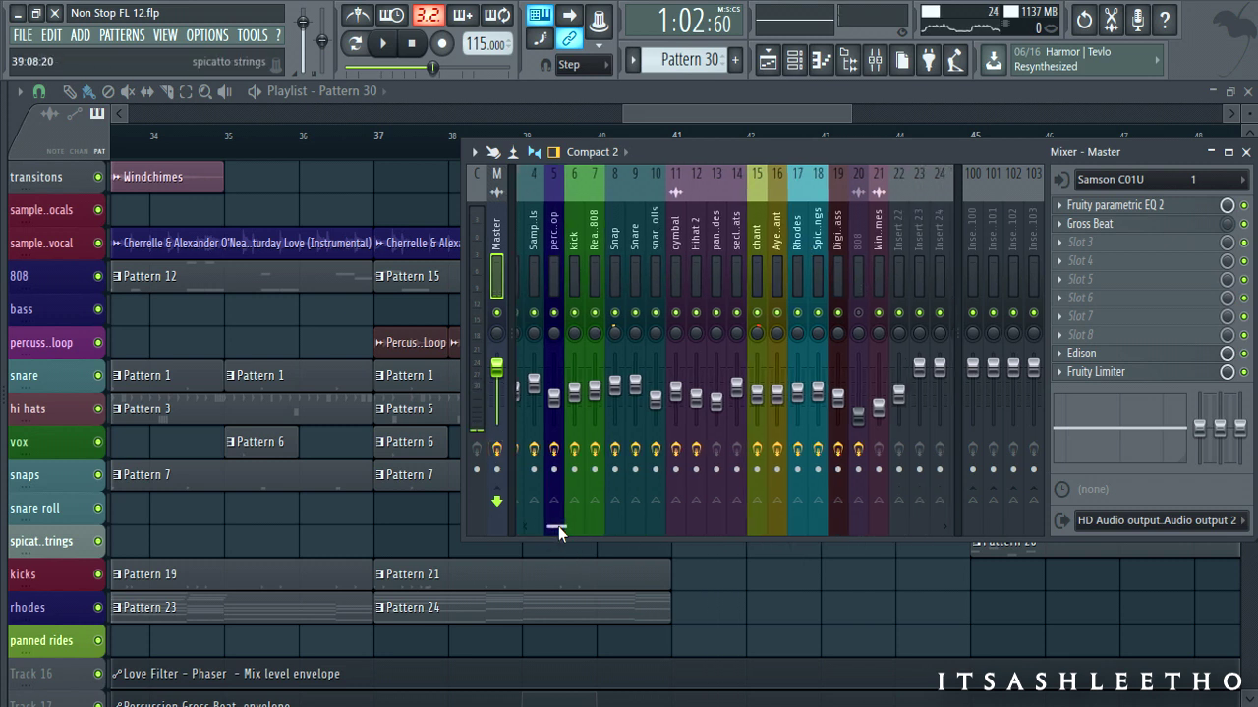
click(556, 236)
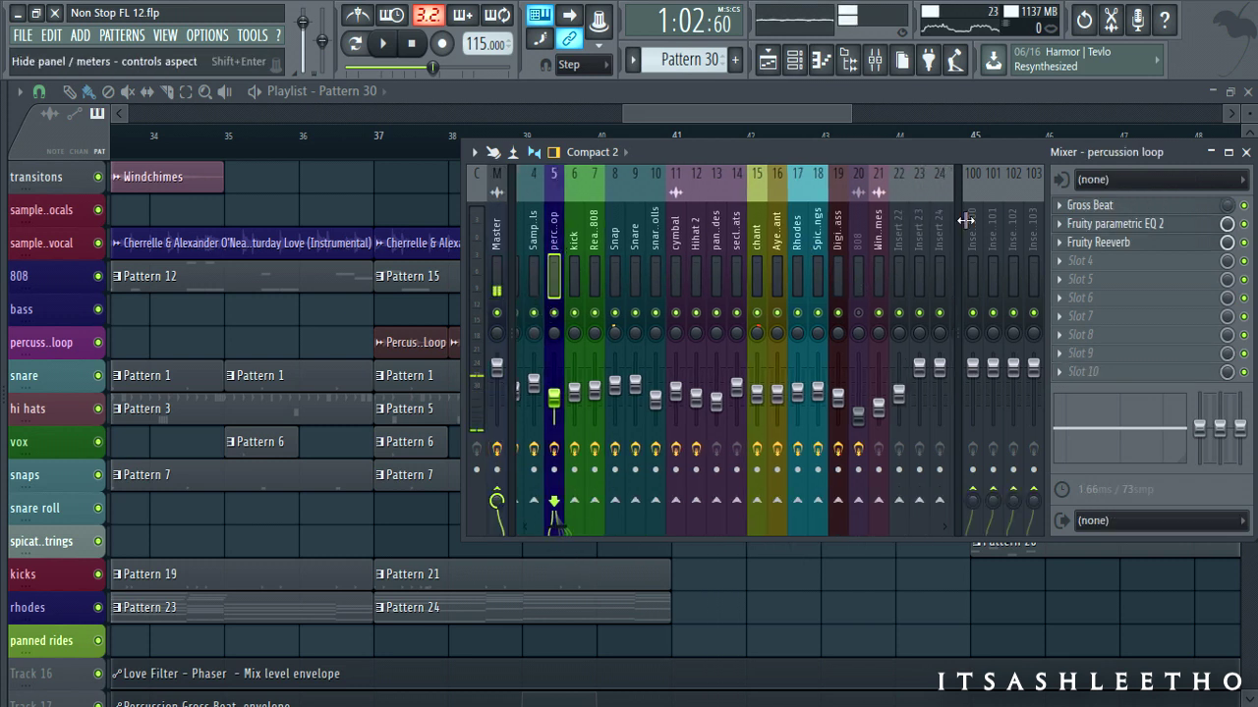
click(1107, 208)
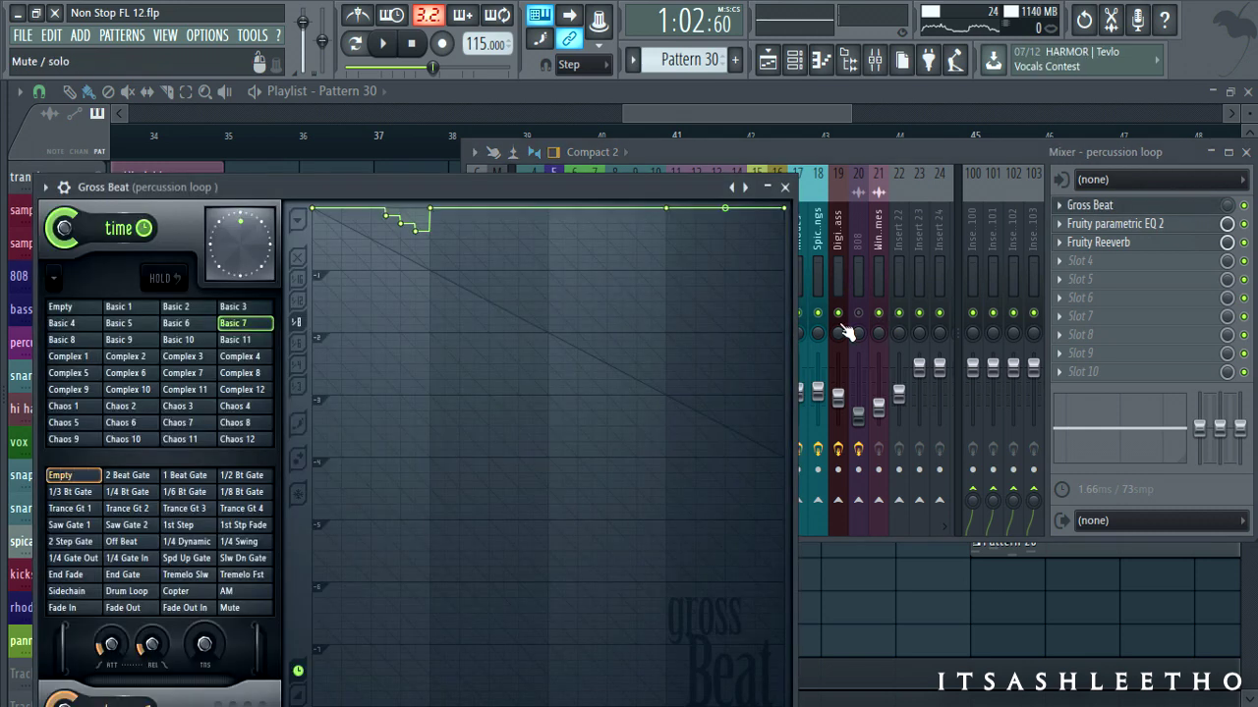
click(644, 111)
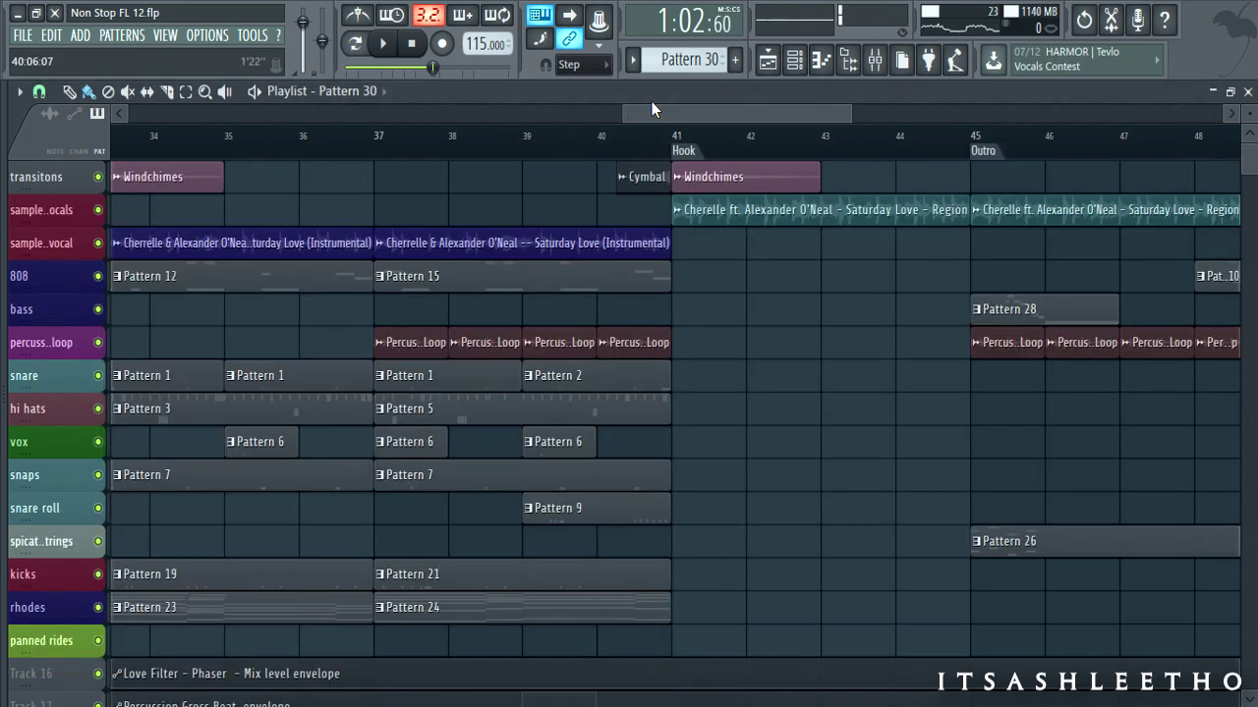
scroll(648, 108, down, 5)
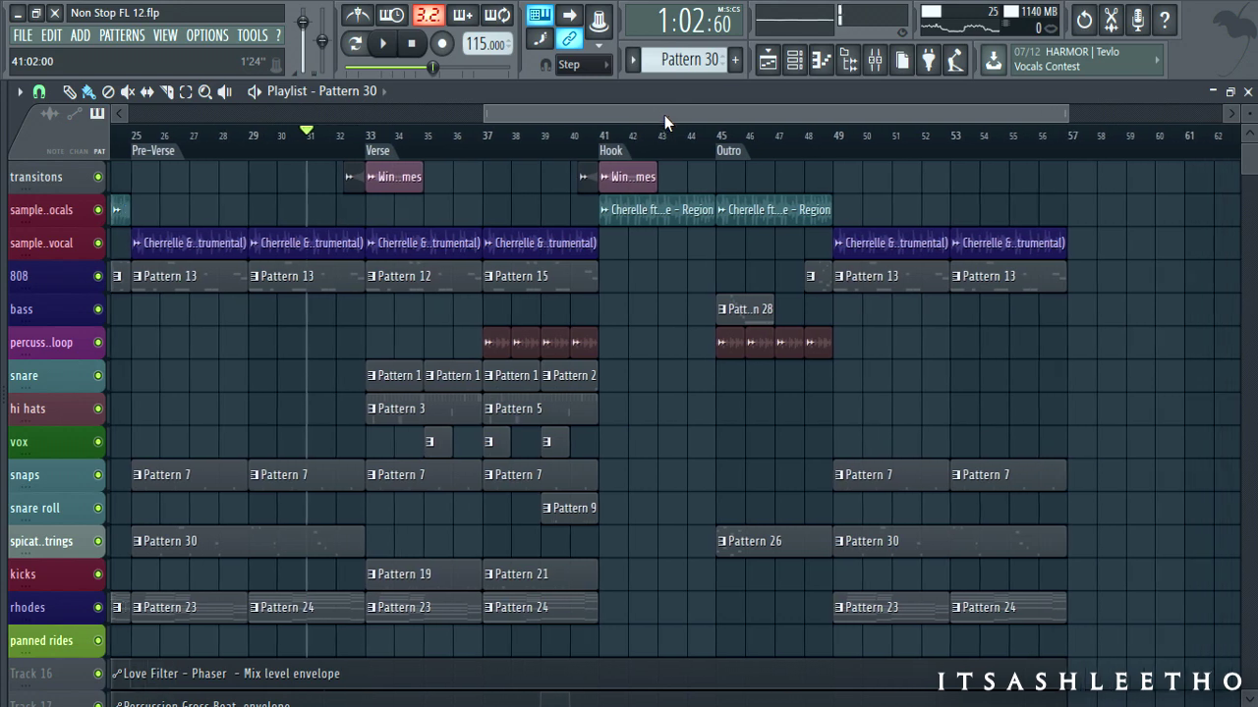
scroll(655, 272, up, 1)
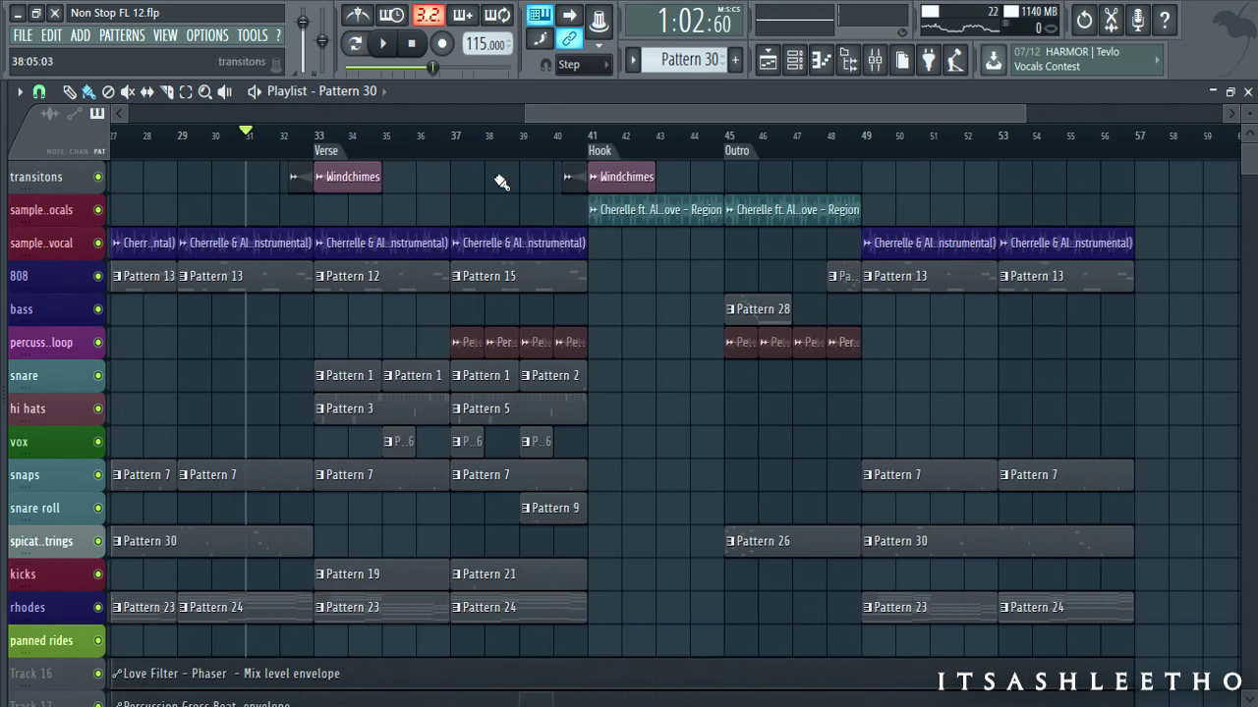
drag(606, 114, 646, 114)
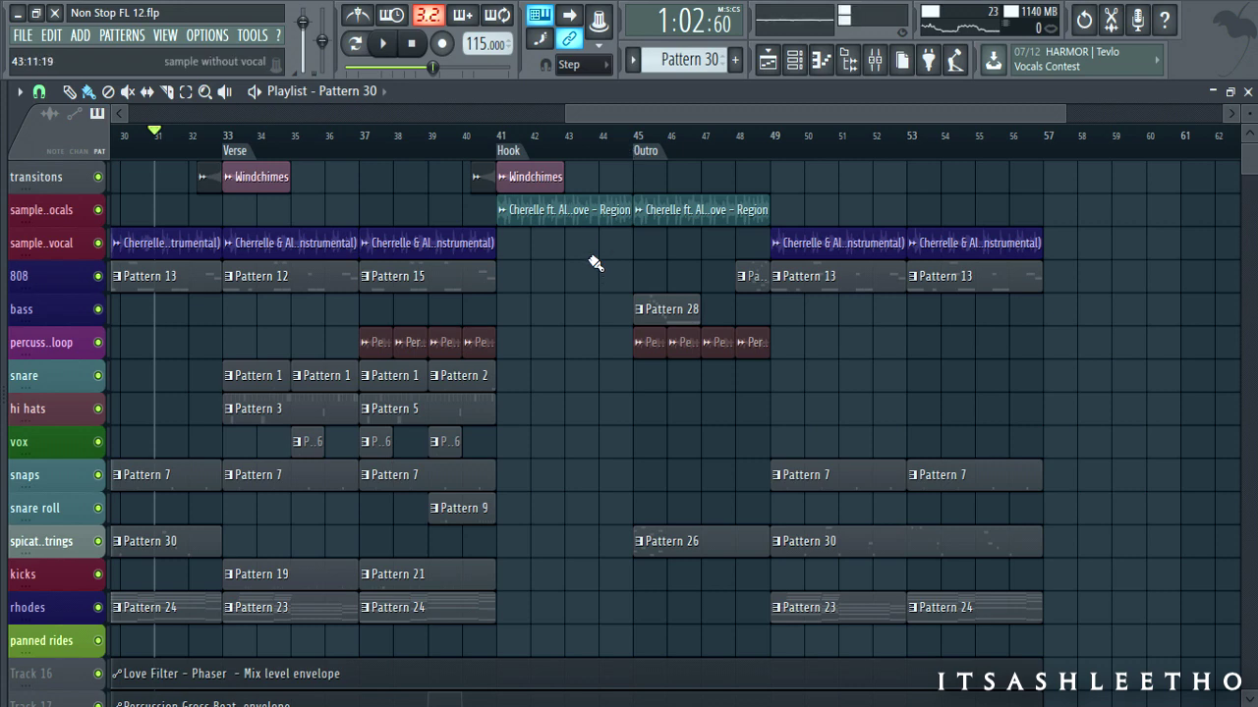
scroll(594, 263, down, 2)
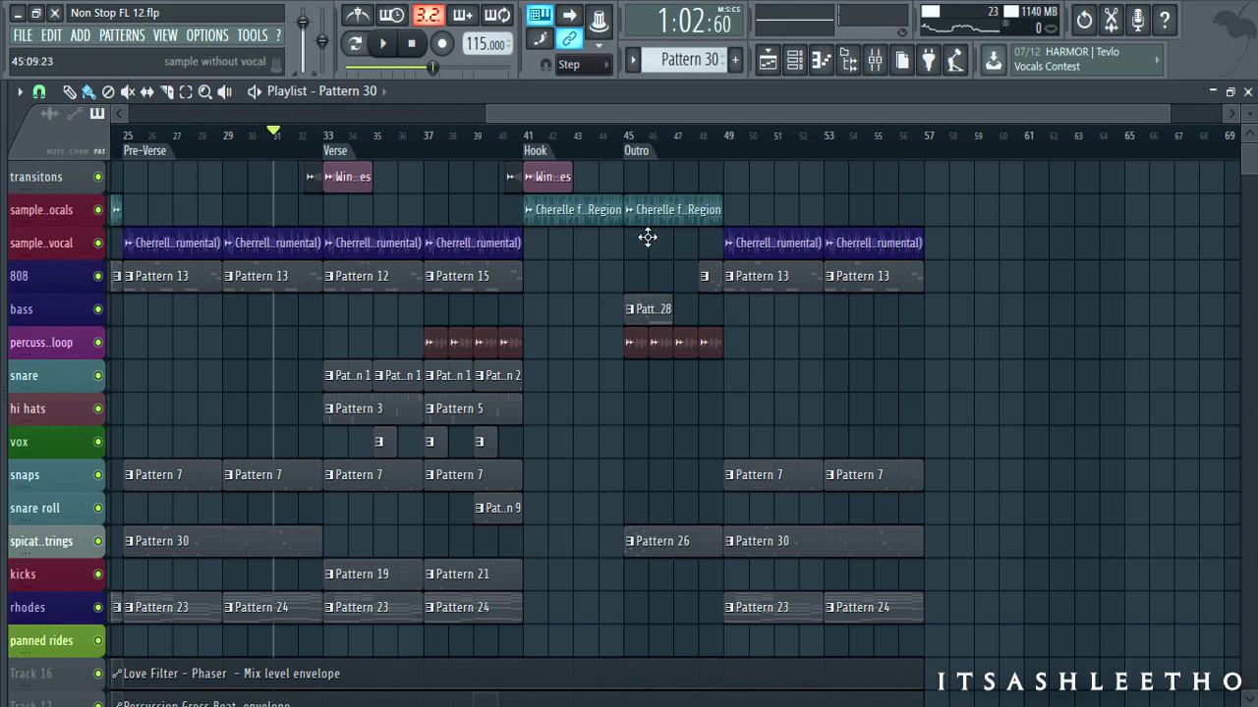
scroll(710, 344, down, 4)
scroll(709, 344, up, 5)
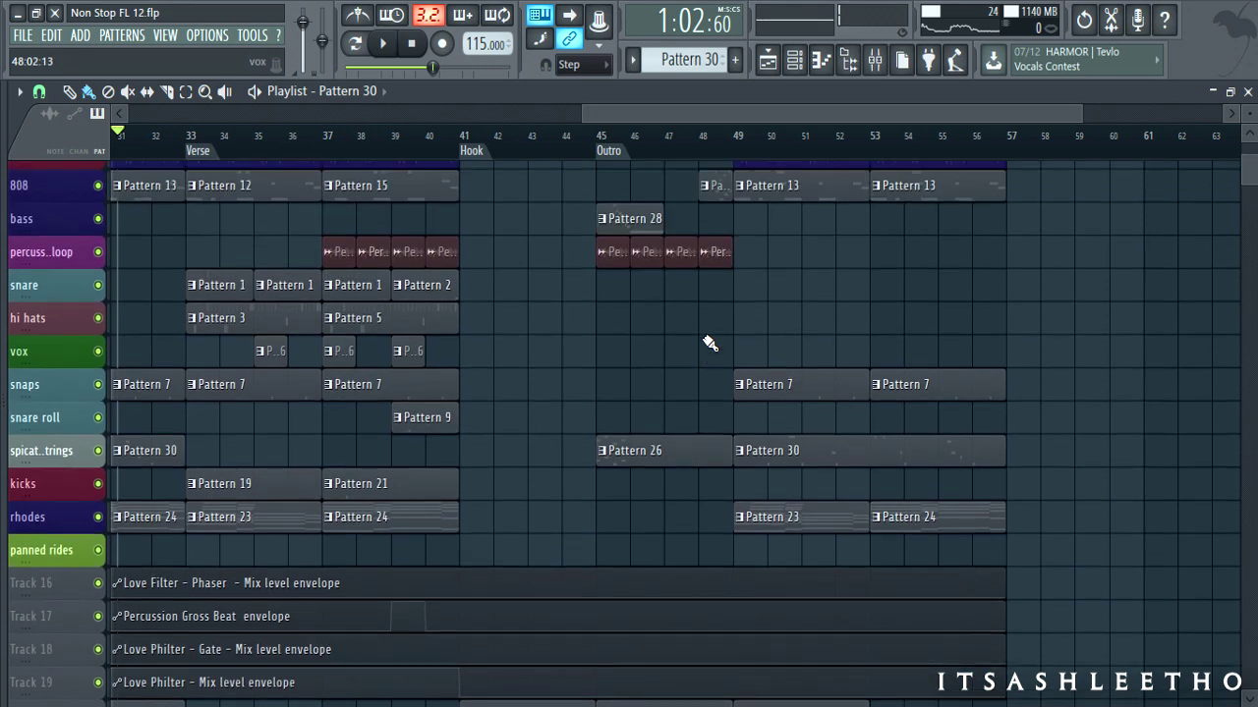
scroll(710, 344, up, 3)
scroll(709, 343, down, 3)
drag(1251, 126, 1252, 108)
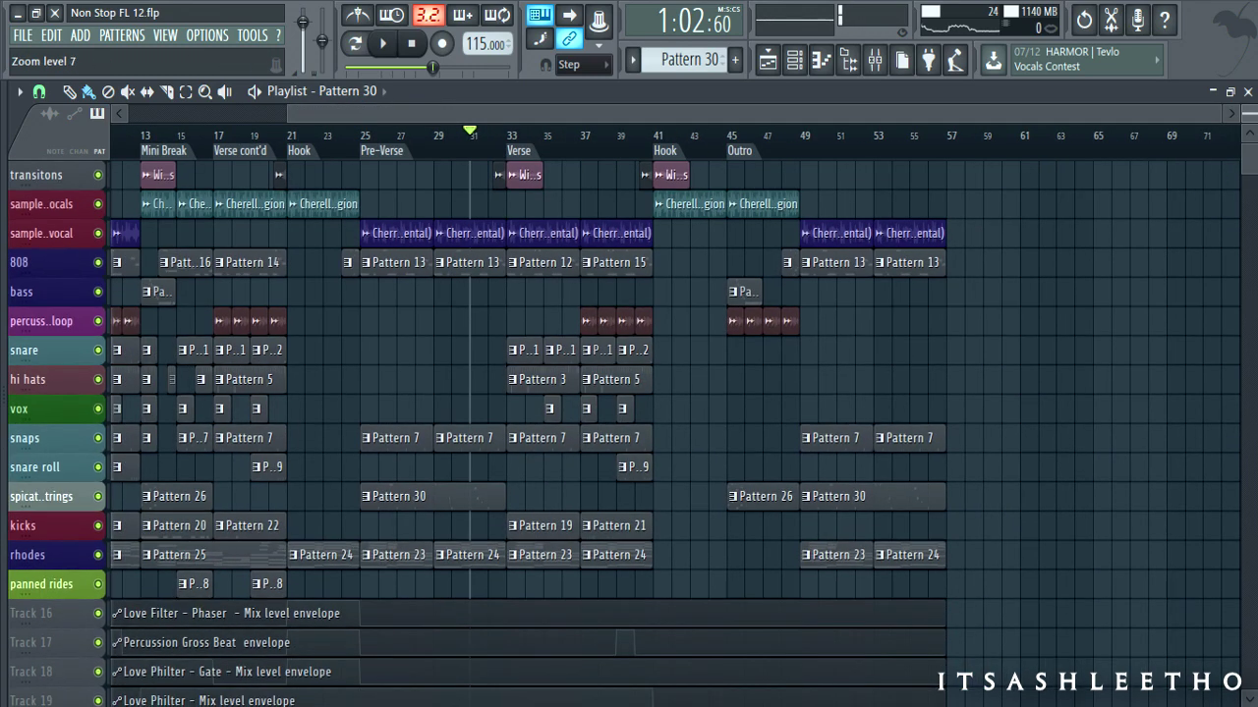
scroll(1145, 310, right, 5)
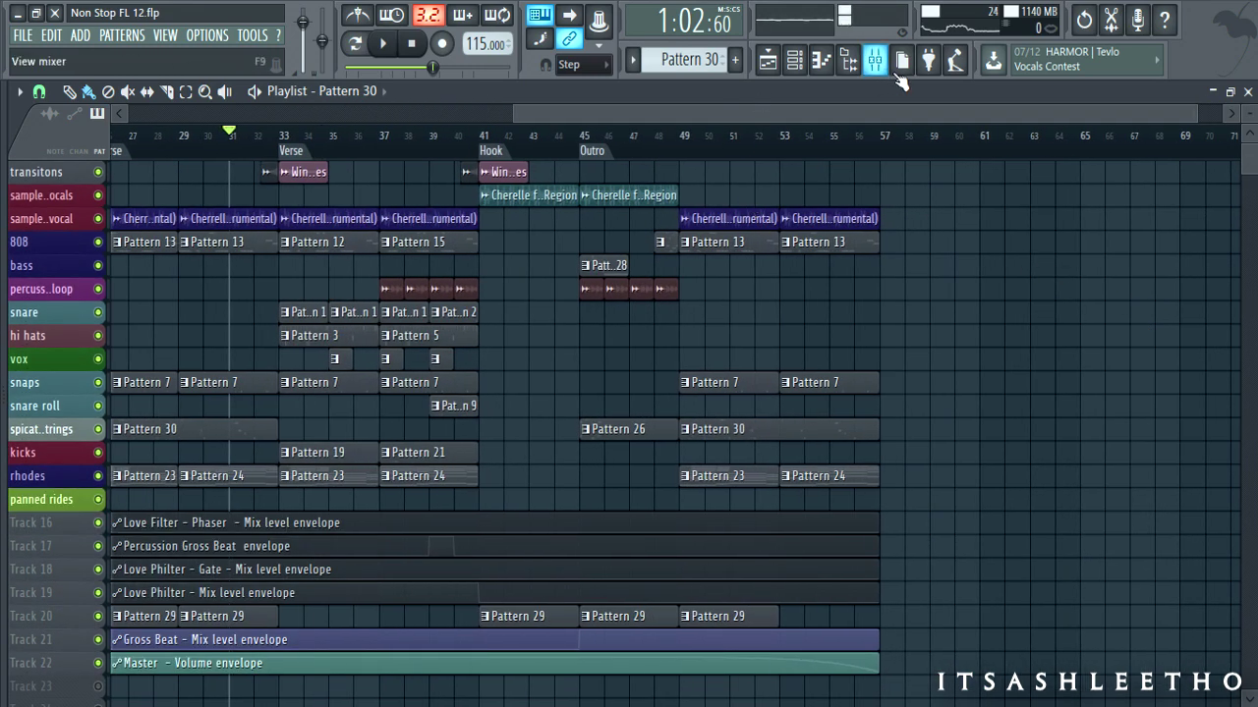
Step: Set the song position to bar 41 and open the Master track's Gross Beat effect
click(580, 137)
click(484, 137)
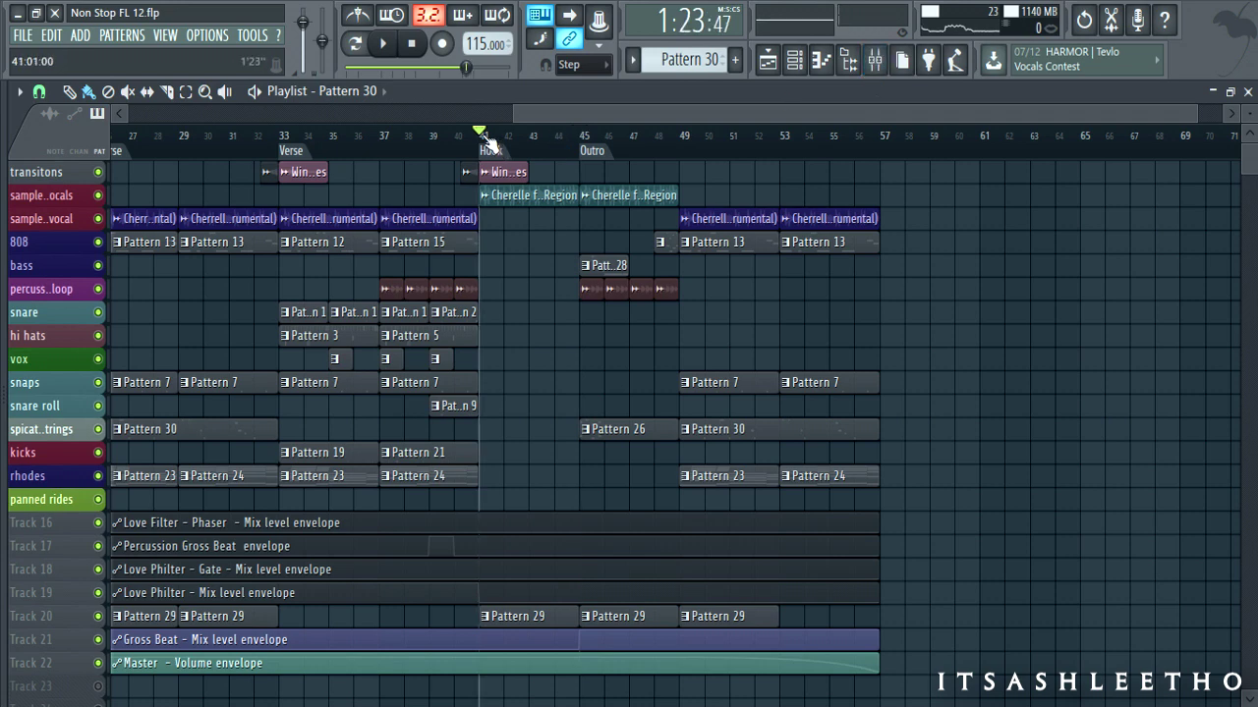
click(878, 65)
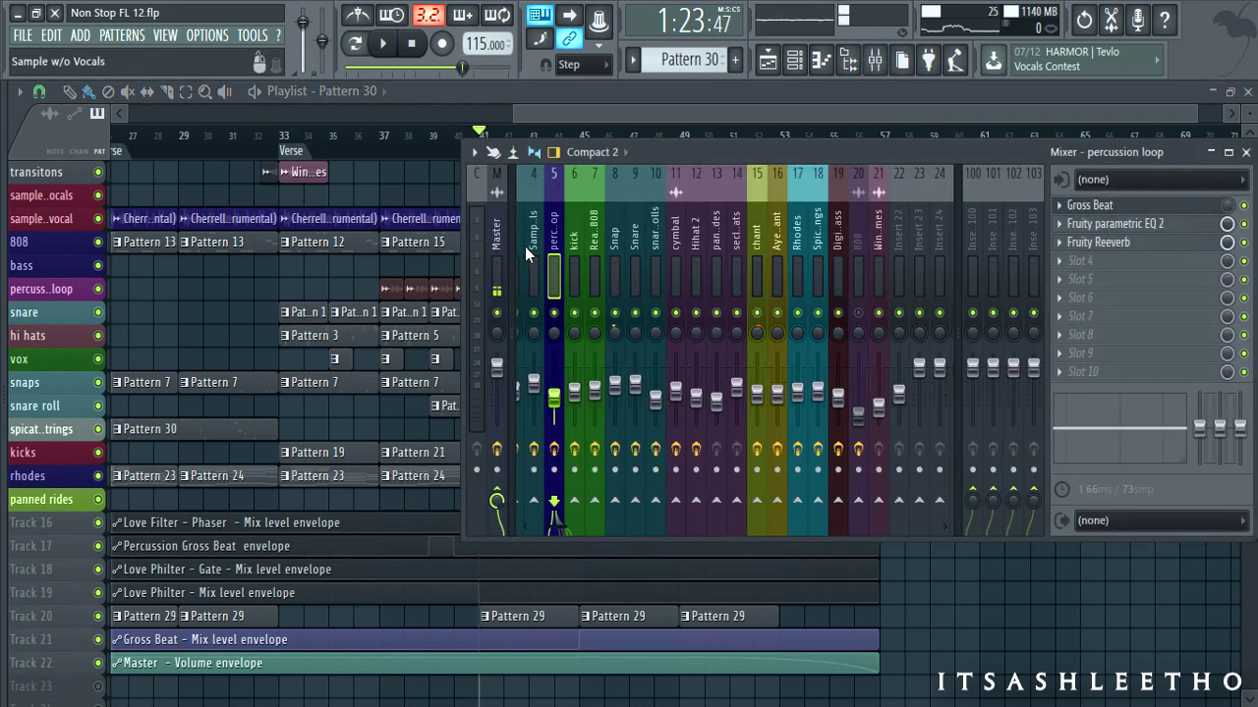
click(499, 233)
click(1091, 223)
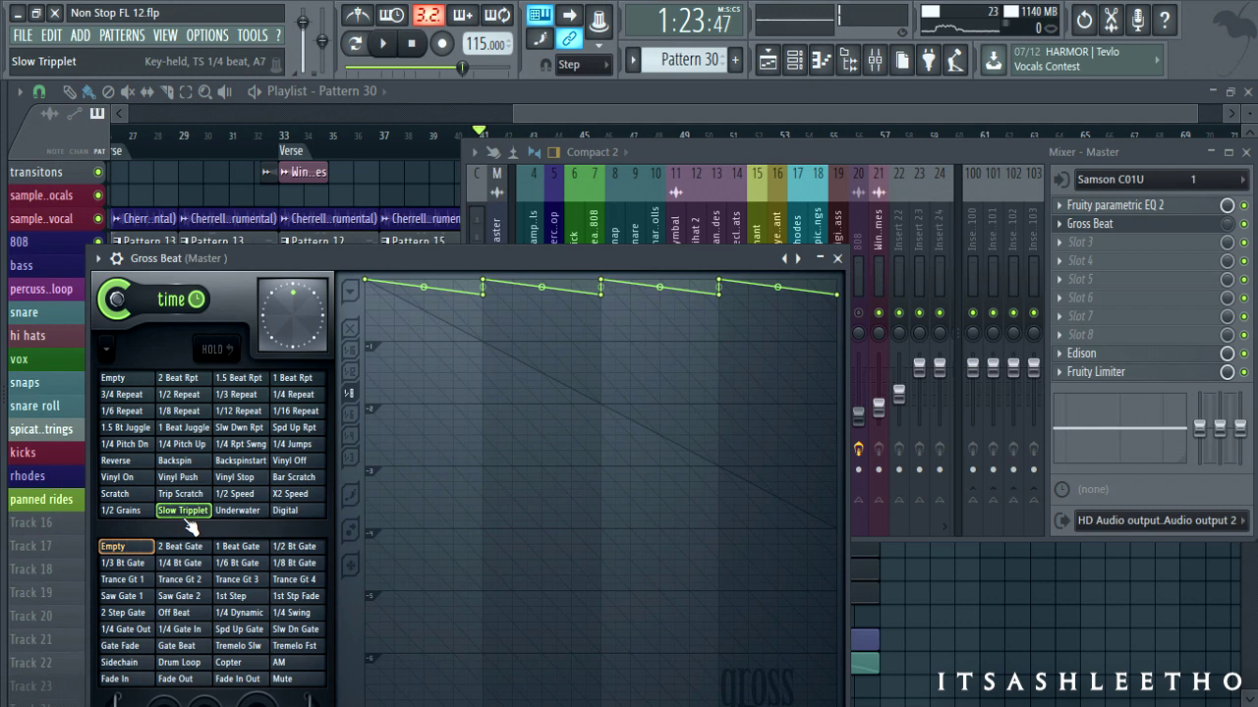
Step: Bring the playlist forward and start playback from the Hook at bar 41
click(591, 93)
scroll(927, 274, down, 3)
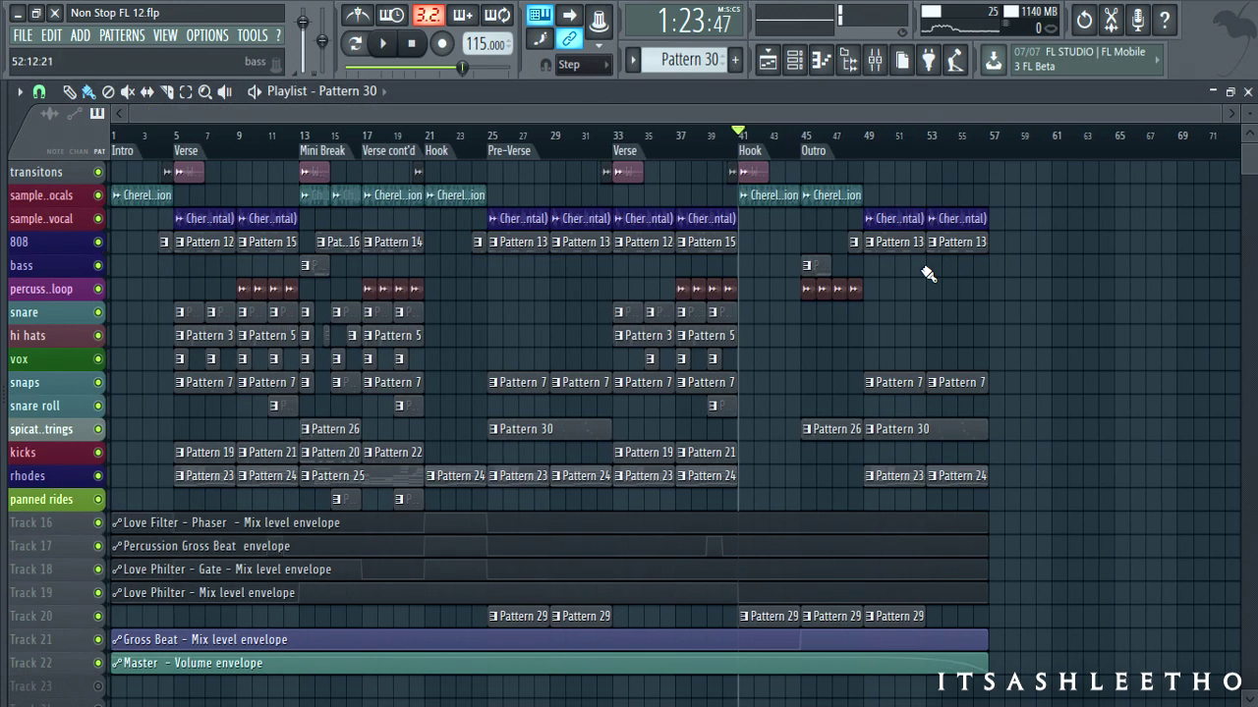
scroll(1050, 264, up, 4)
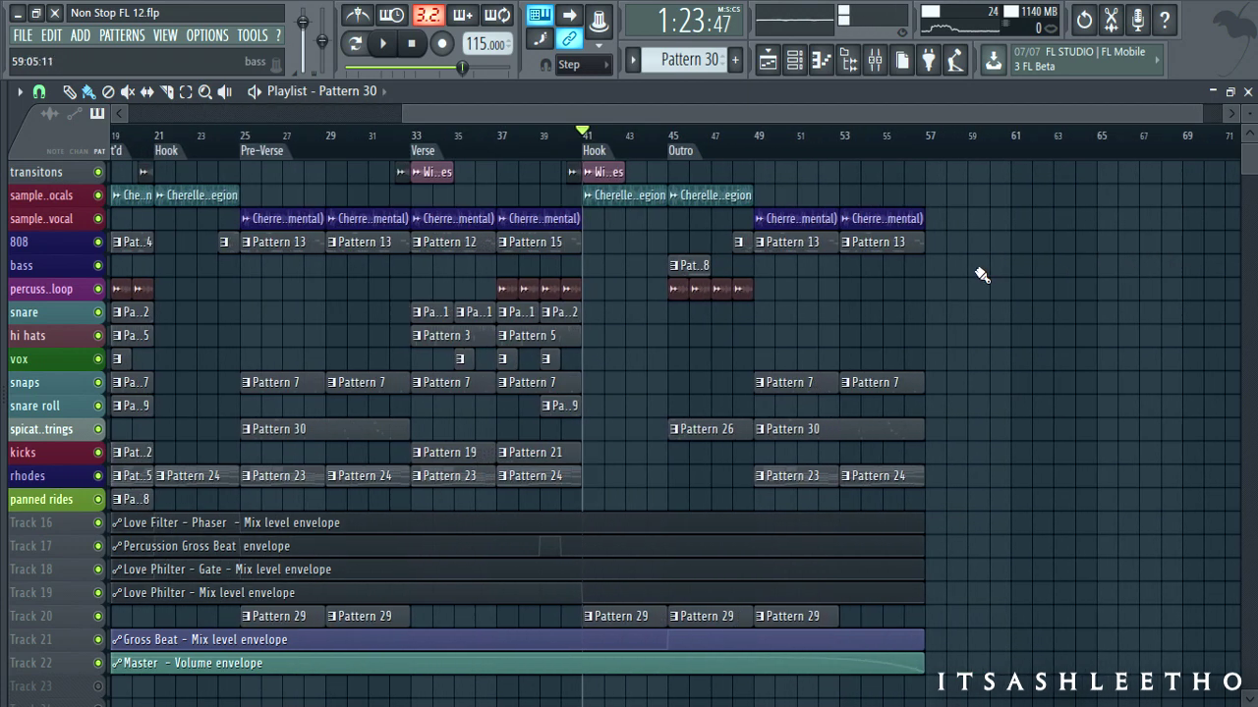
scroll(623, 422, down, 1)
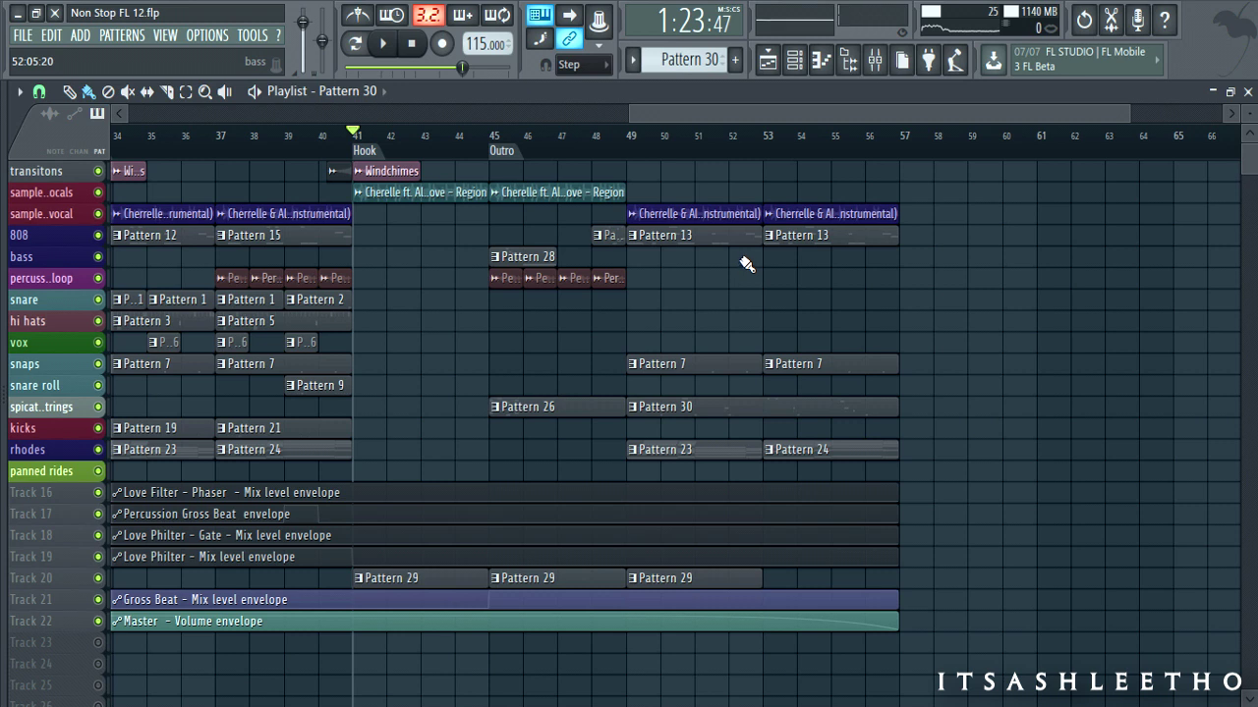
key(space)
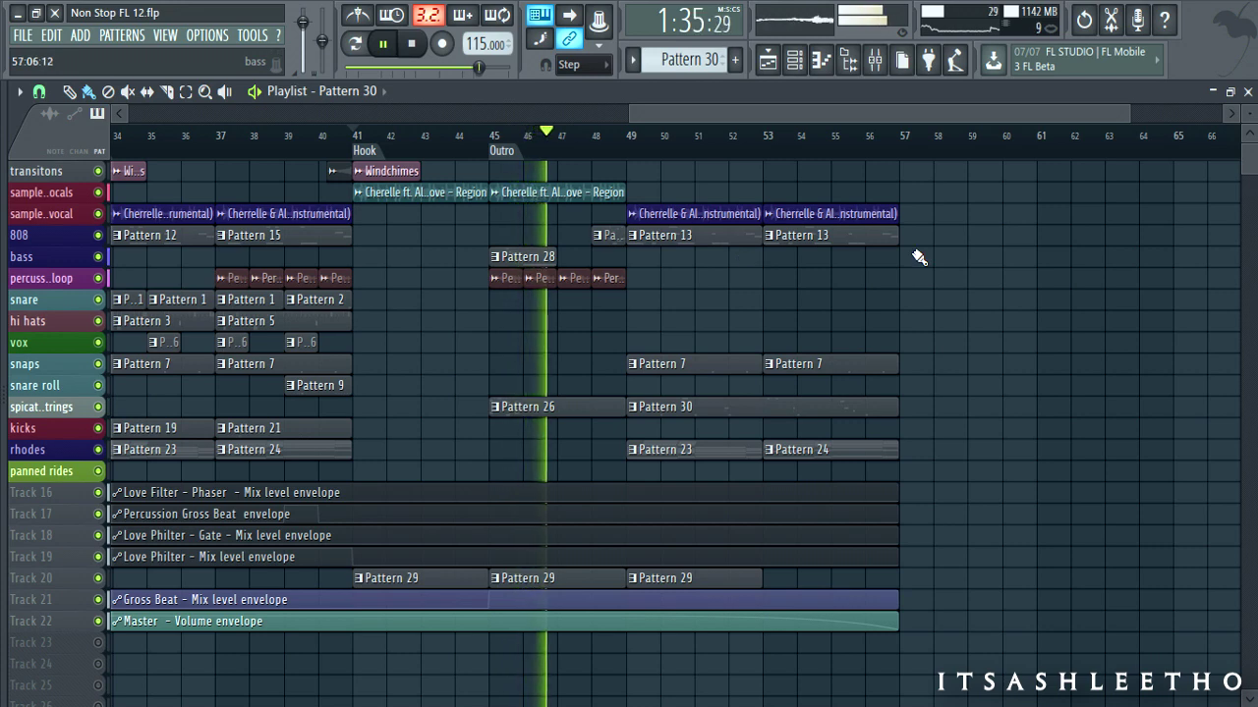
Step: Follow the playback through the Outro to bar 57, then stop back at bar 41
scroll(983, 290, up, 4)
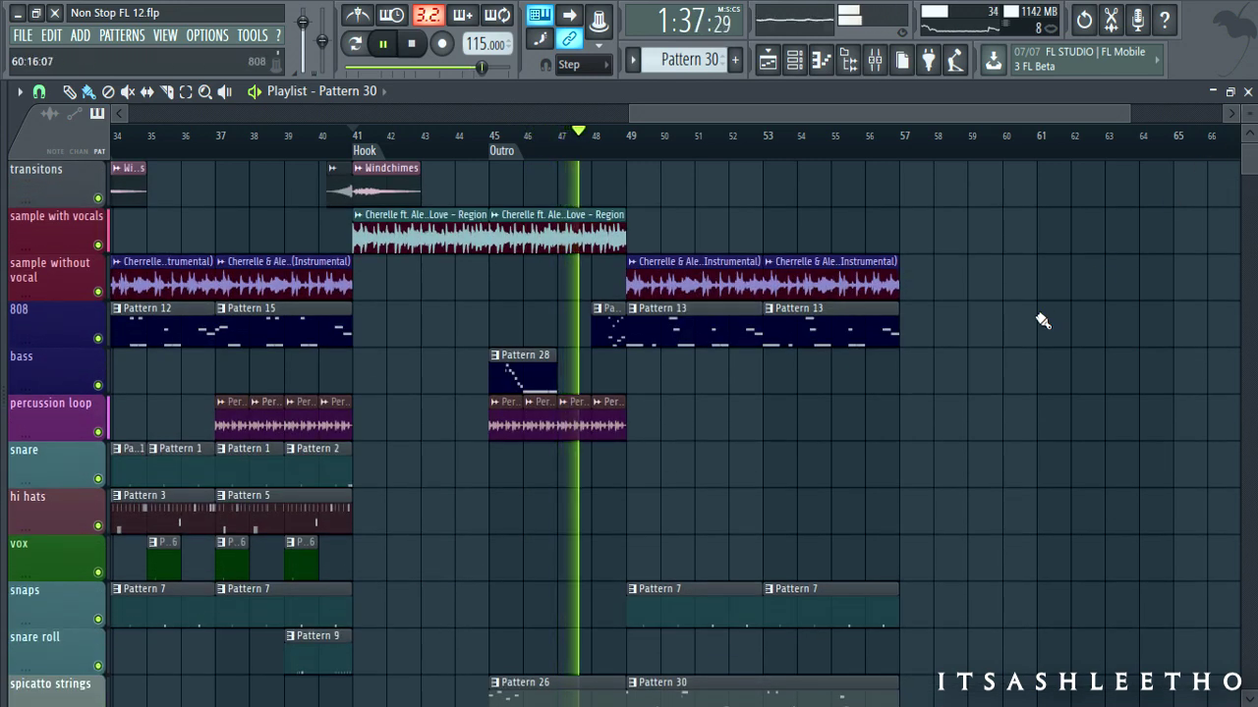
scroll(1034, 326, down, 1)
scroll(1018, 319, up, 1)
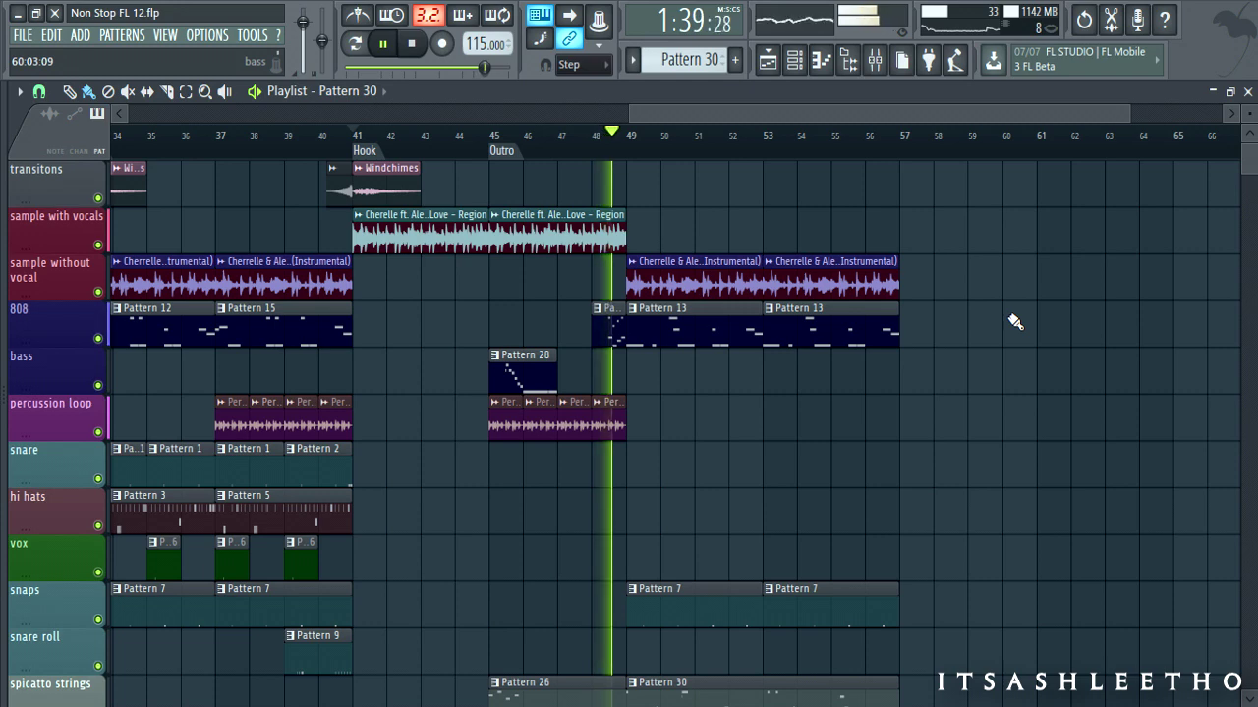
scroll(1015, 322, down, 1)
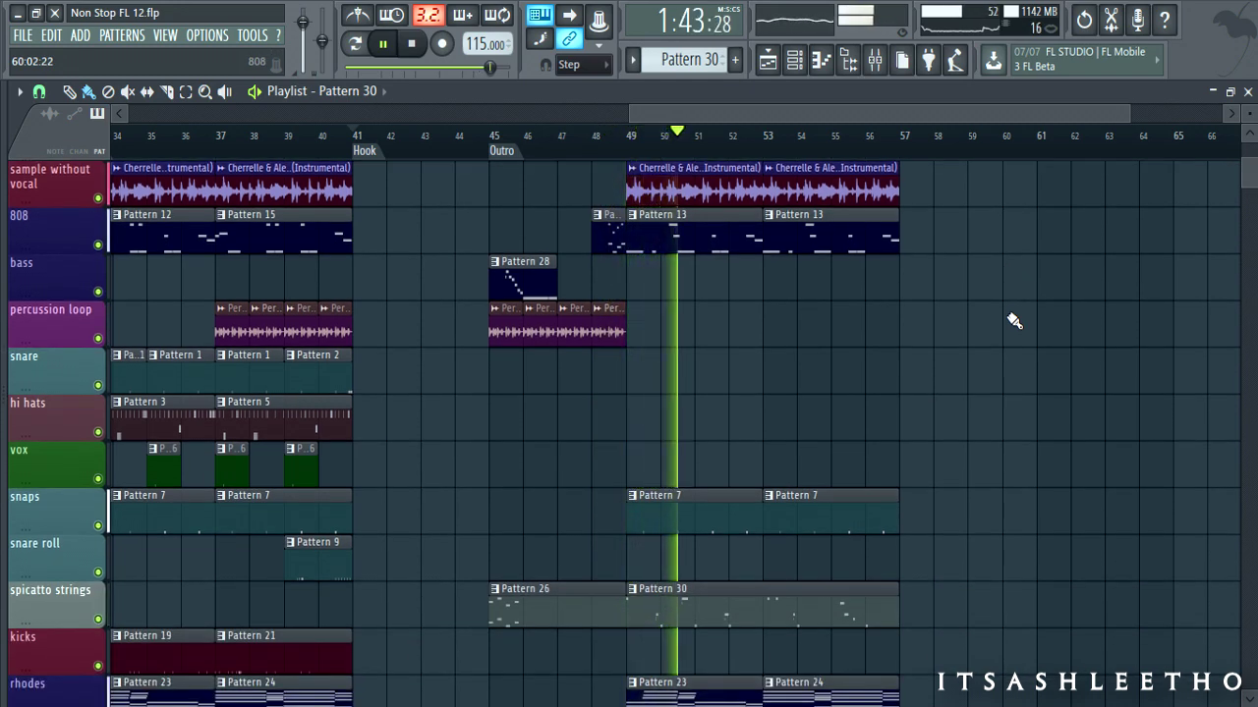
scroll(1006, 313, down, 1)
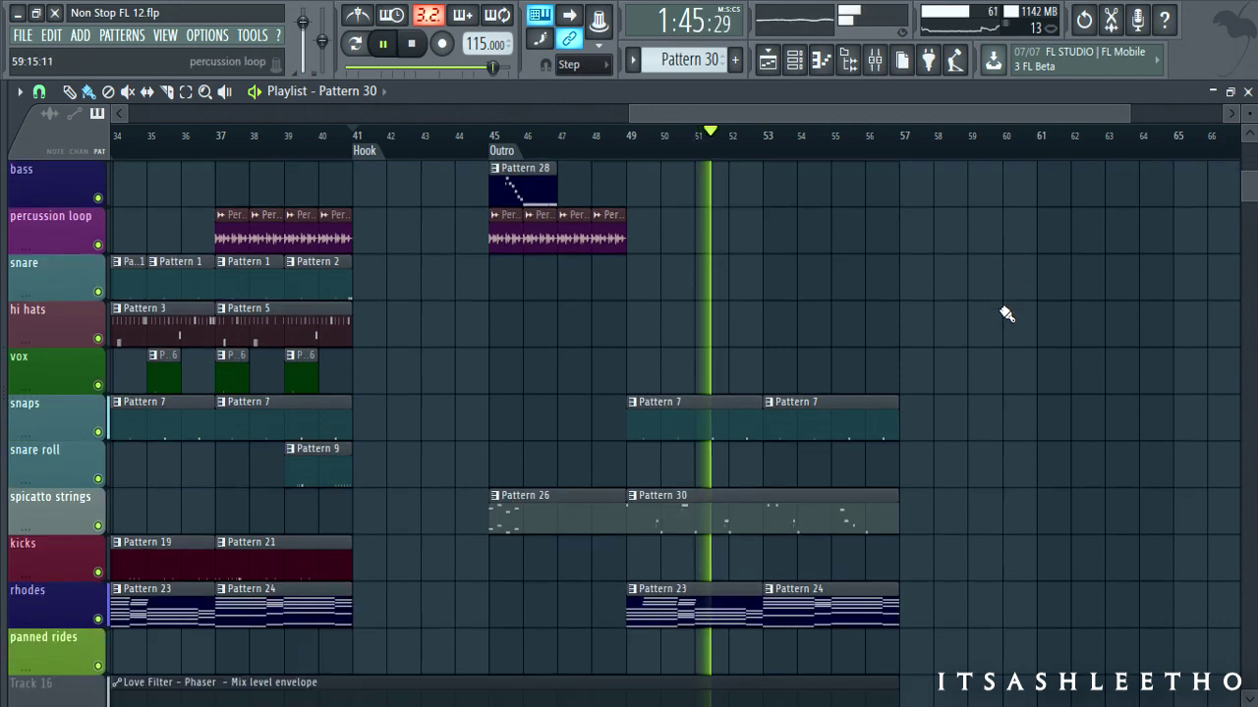
scroll(1006, 314, up, 2)
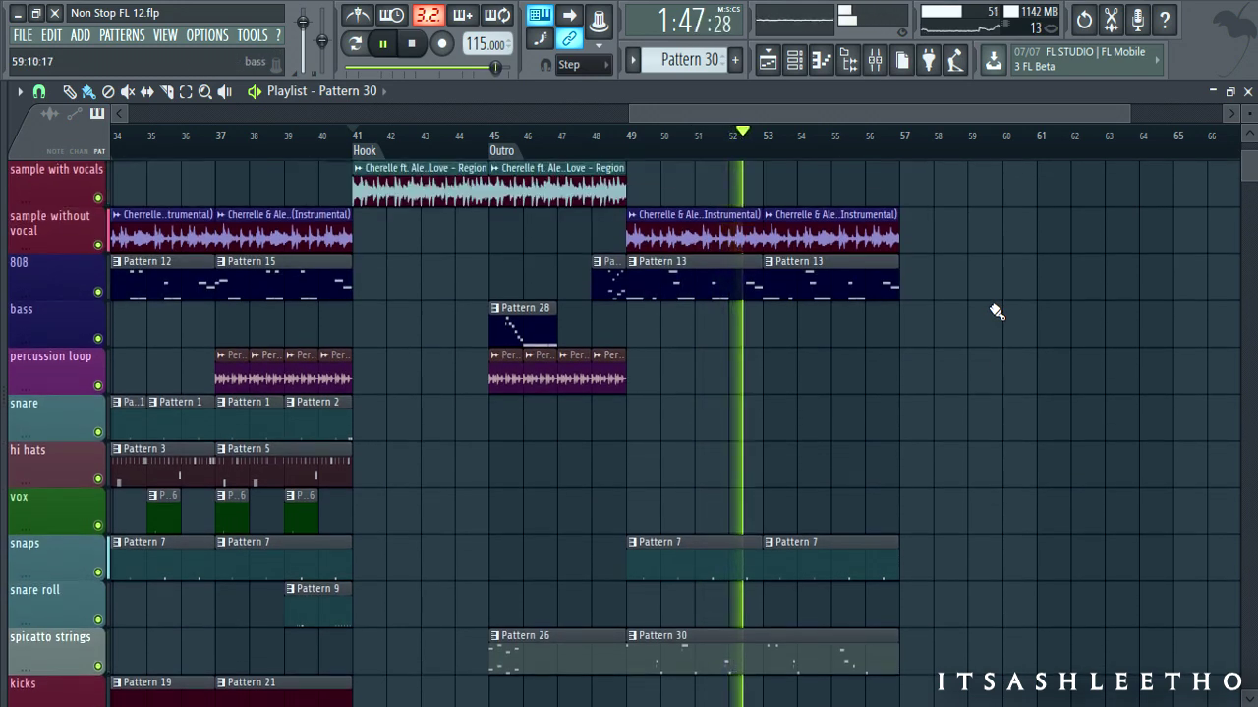
scroll(995, 312, down, 1)
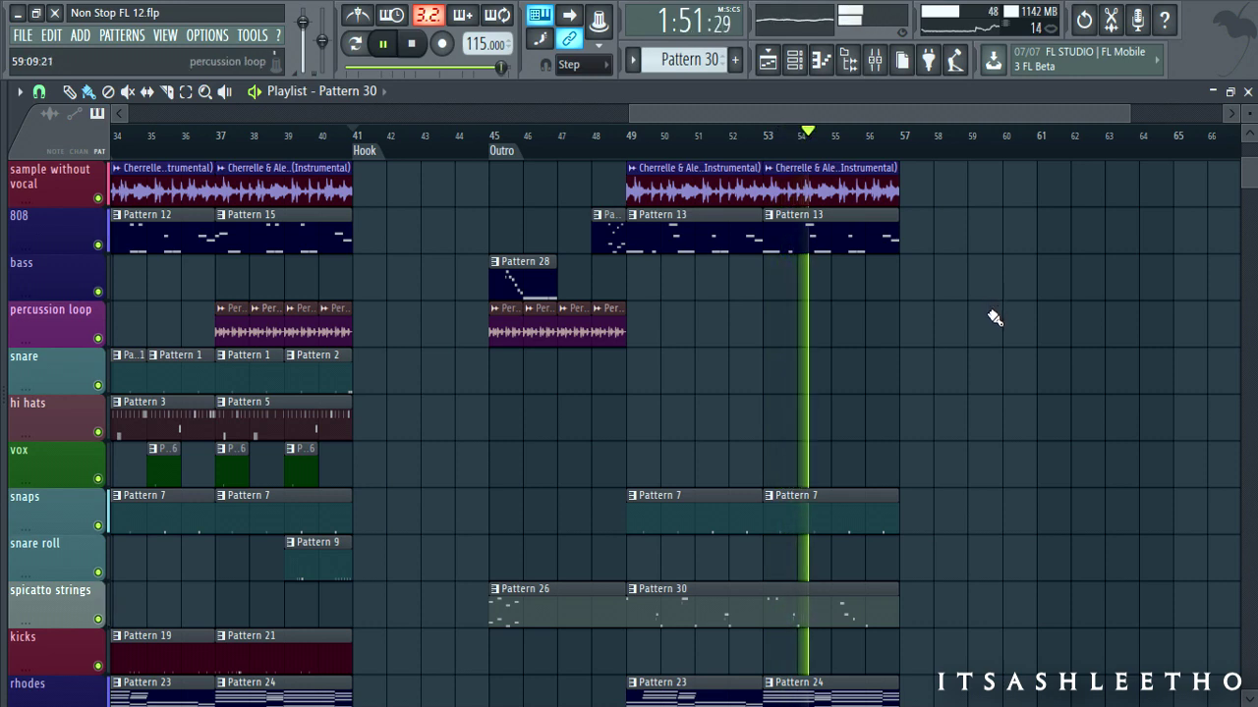
scroll(994, 317, down, 5)
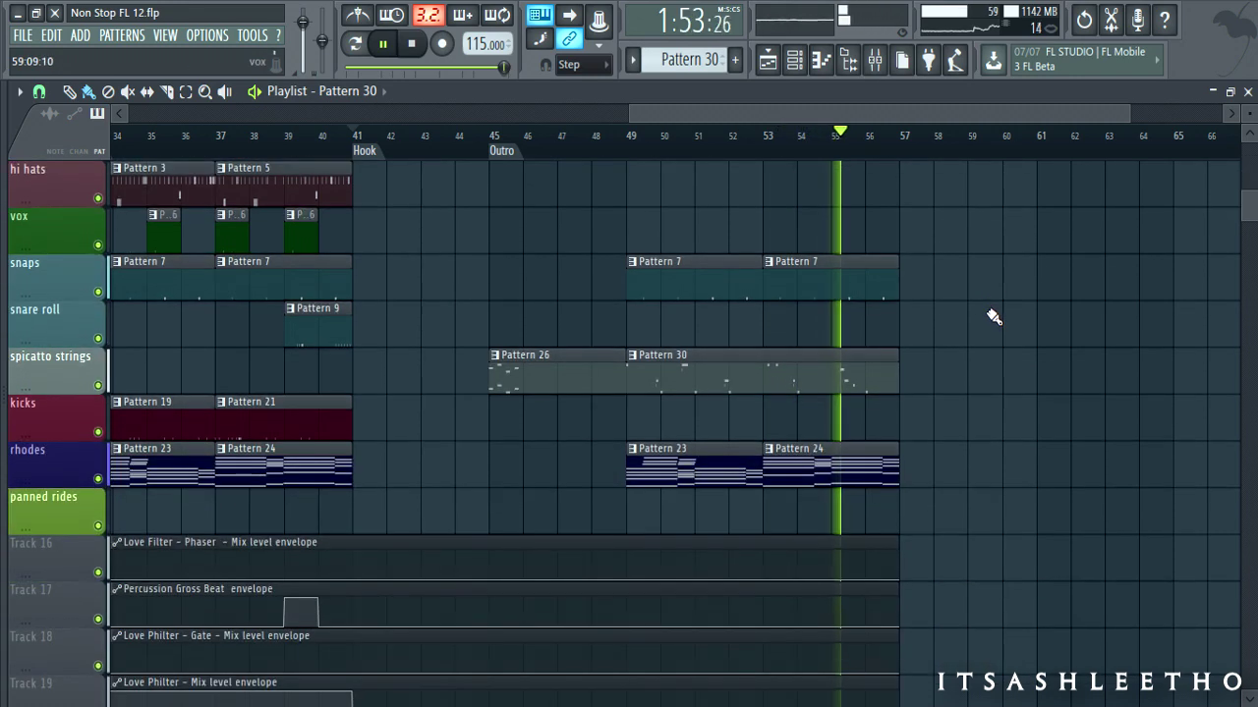
scroll(992, 315, up, 7)
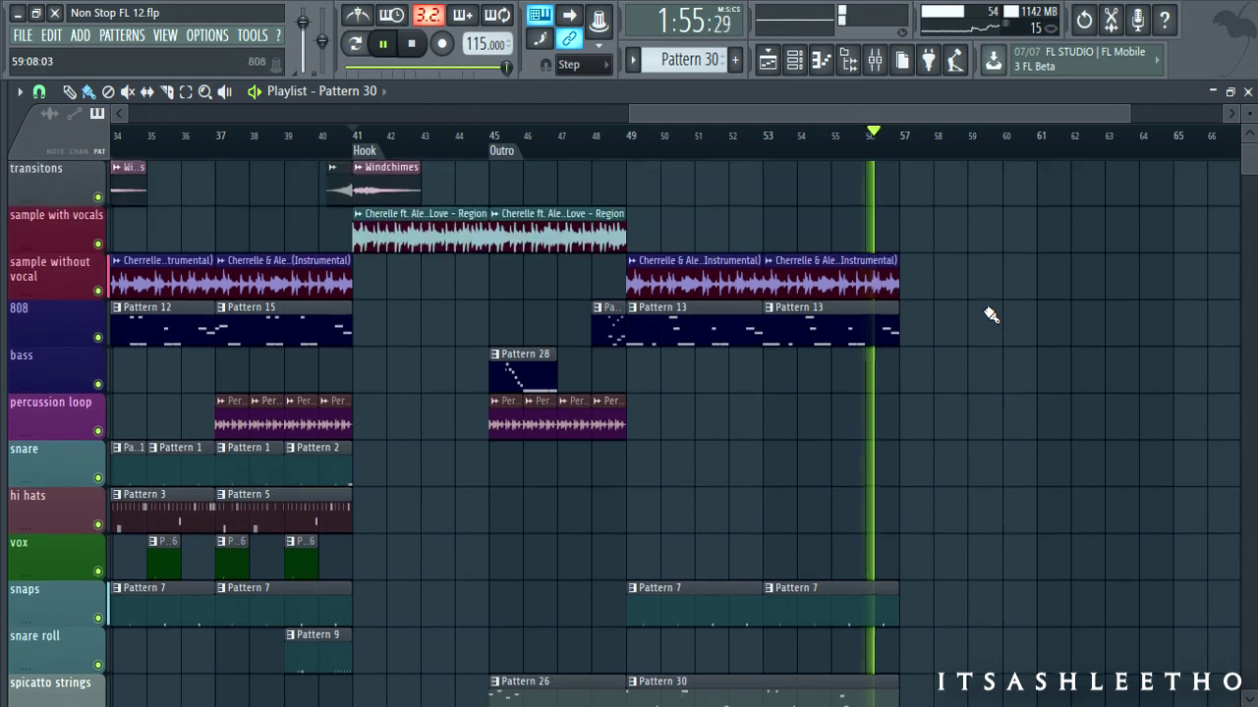
key(space)
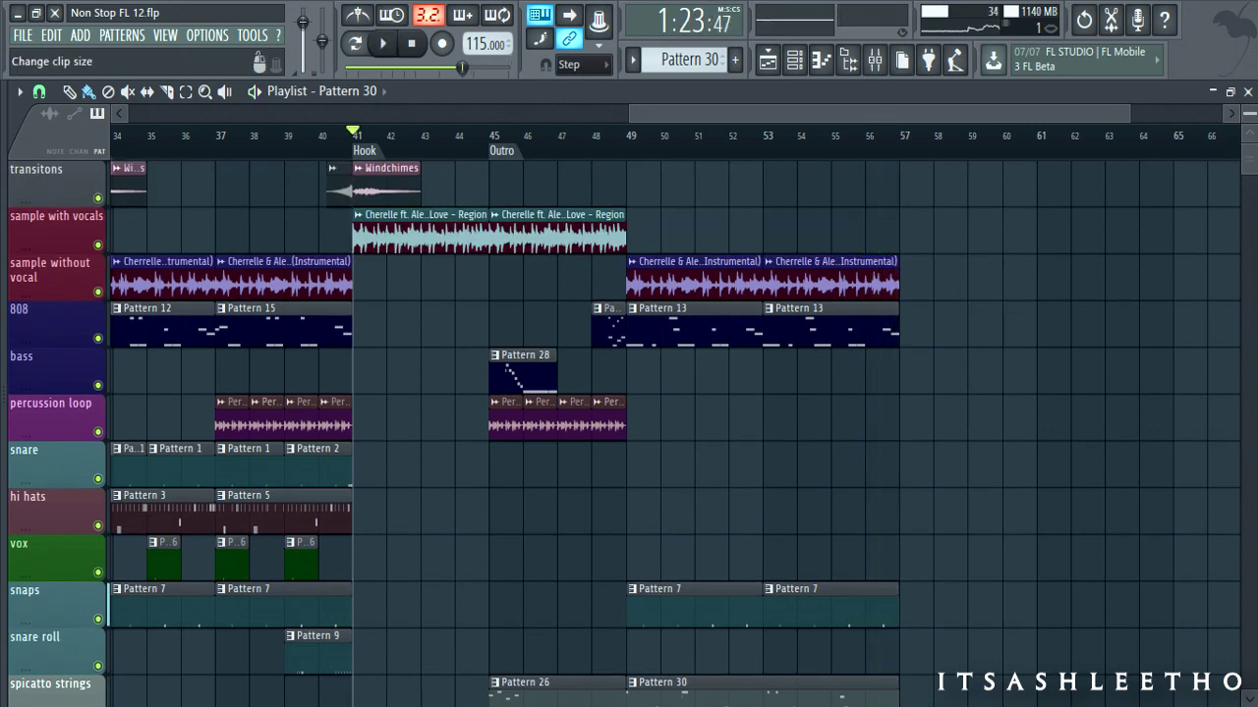
scroll(108, 609, down, 1)
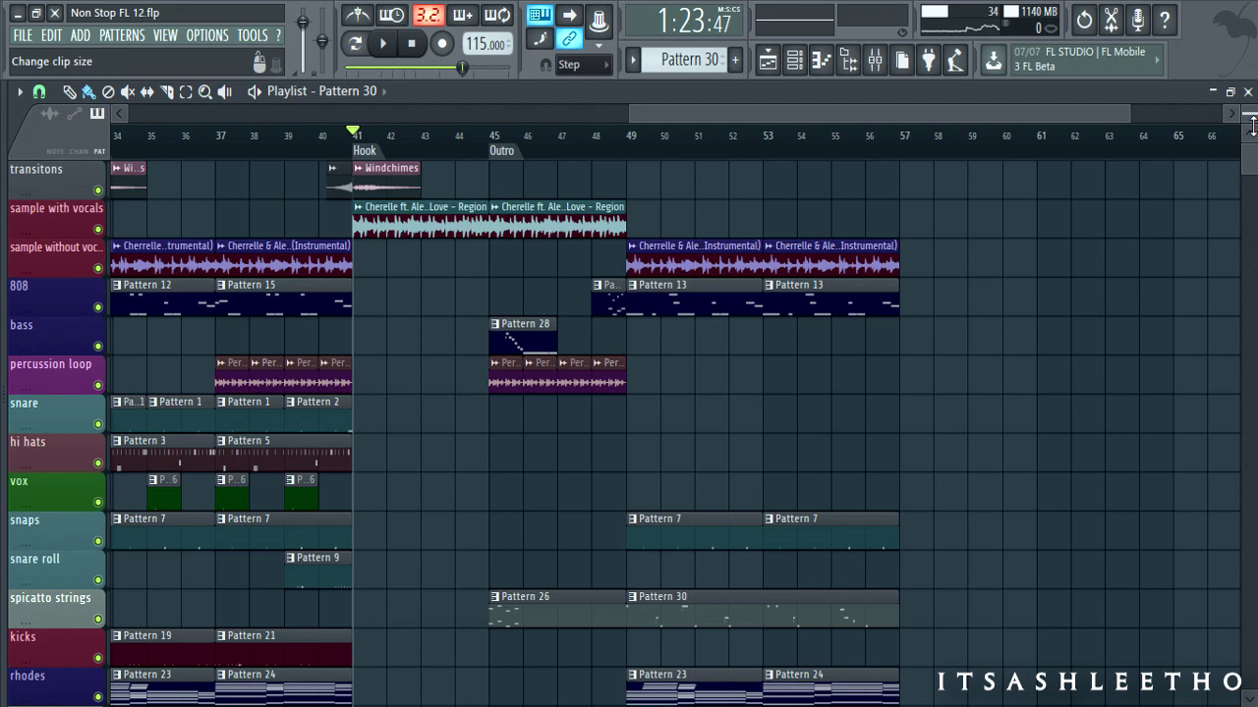